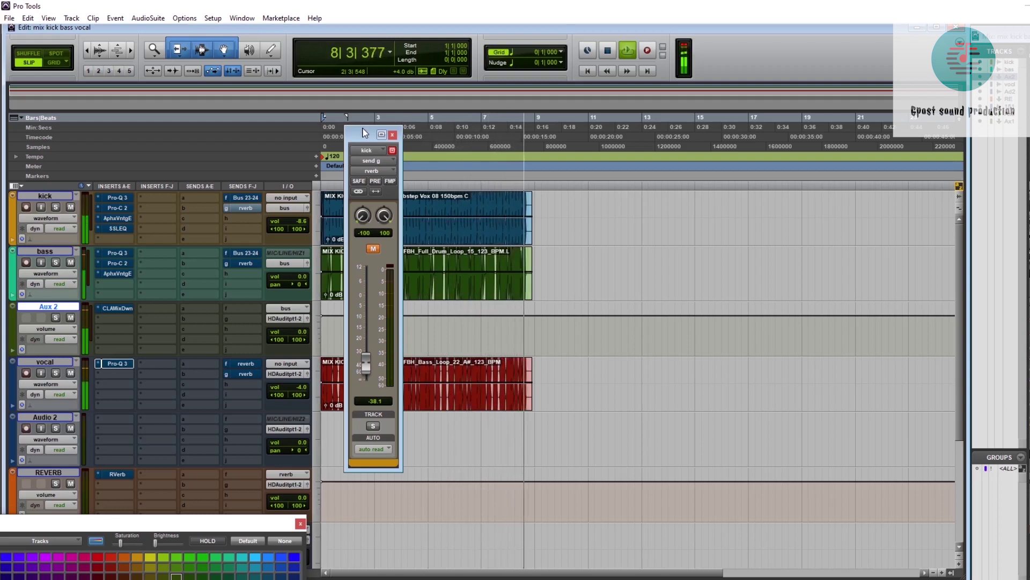
Play the mix with the inserts active and adjust the LF gain of the SSLEQ on the kick track.
{"action": "key", "text": "space"}
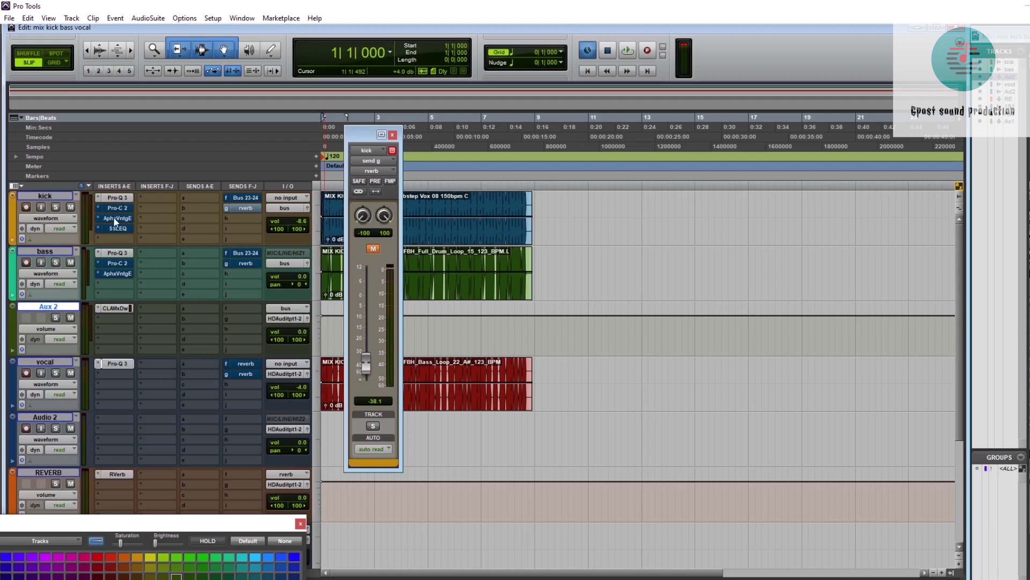
{"action": "key", "text": "space"}
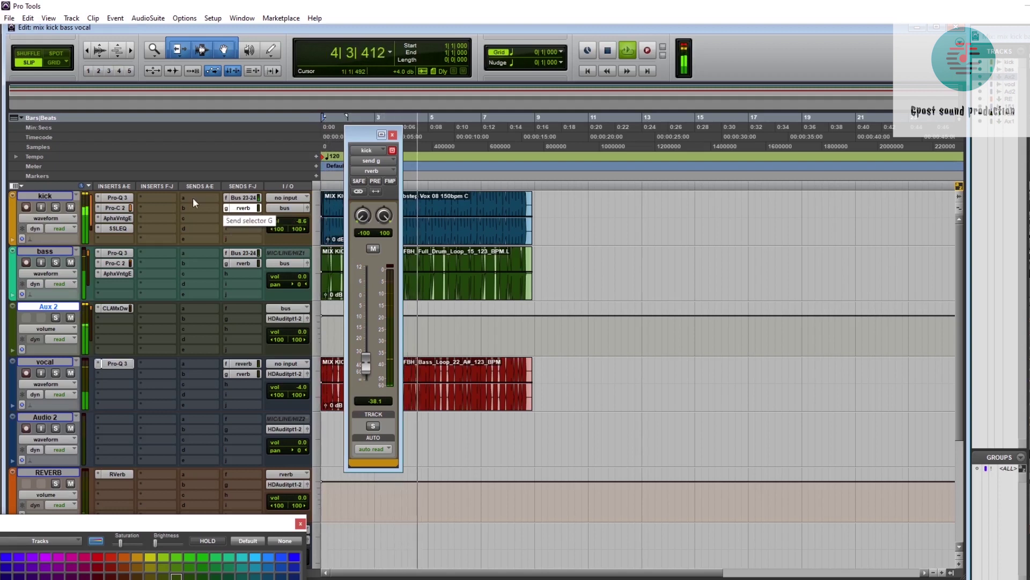
{"action": "left_click", "coordinate": [118, 230]}
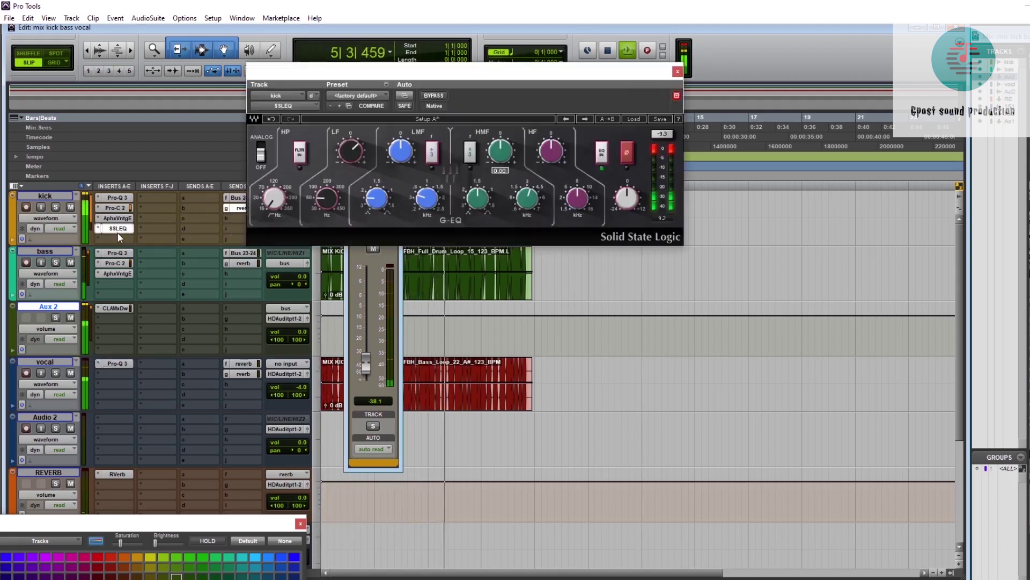
{"action": "left_click_drag", "start_coordinate": [350, 158], "coordinate": [350, 156]}
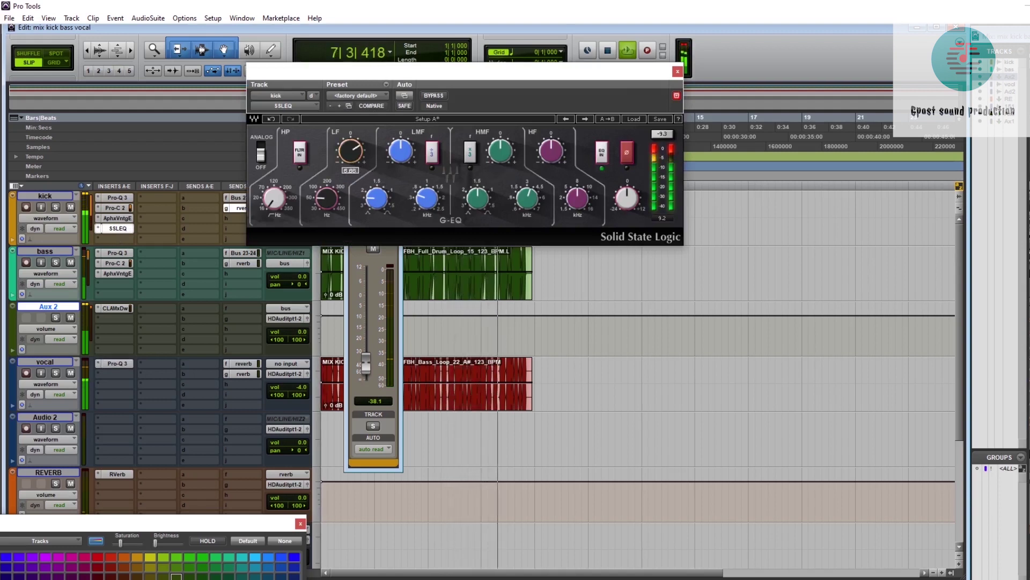
{"action": "left_click", "coordinate": [678, 72]}
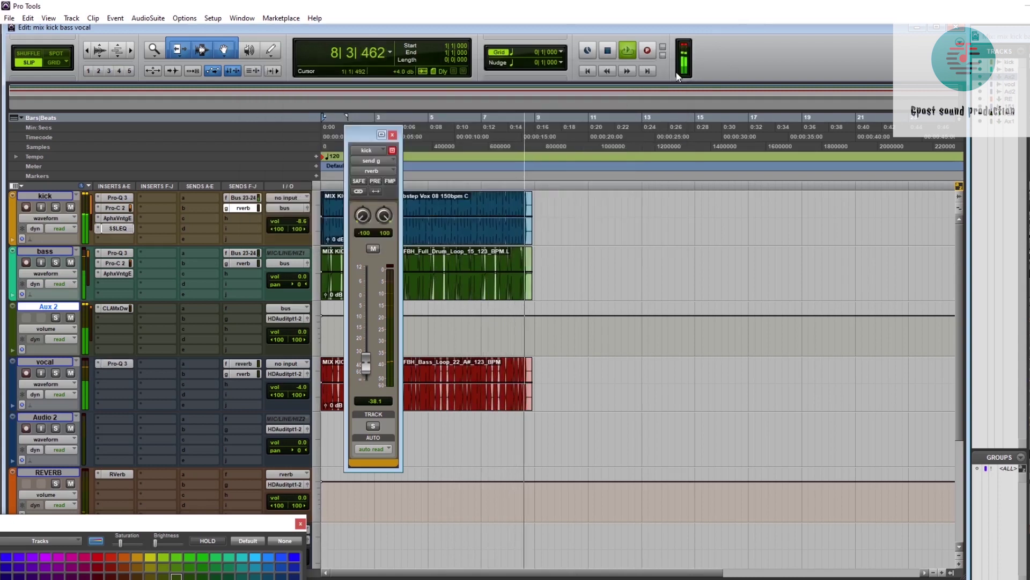
{"action": "key", "text": "space"}
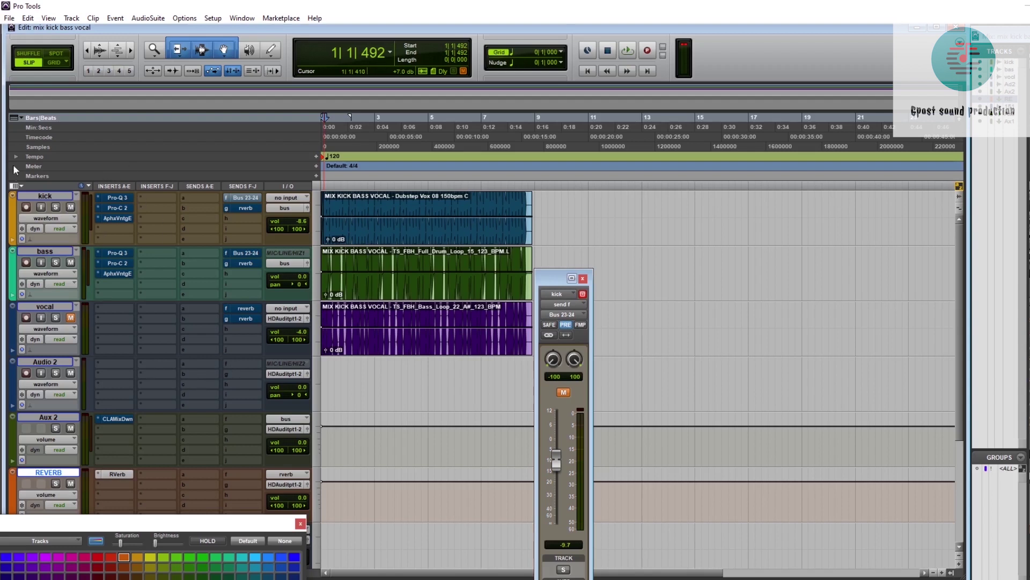
Activate the Pro-Q 3 inserts on the kick and bass tracks and open the kick's EQ.
{"action": "left_click", "coordinate": [115, 199], "text": "ctrl"}
{"action": "left_click", "coordinate": [121, 254], "text": "ctrl"}
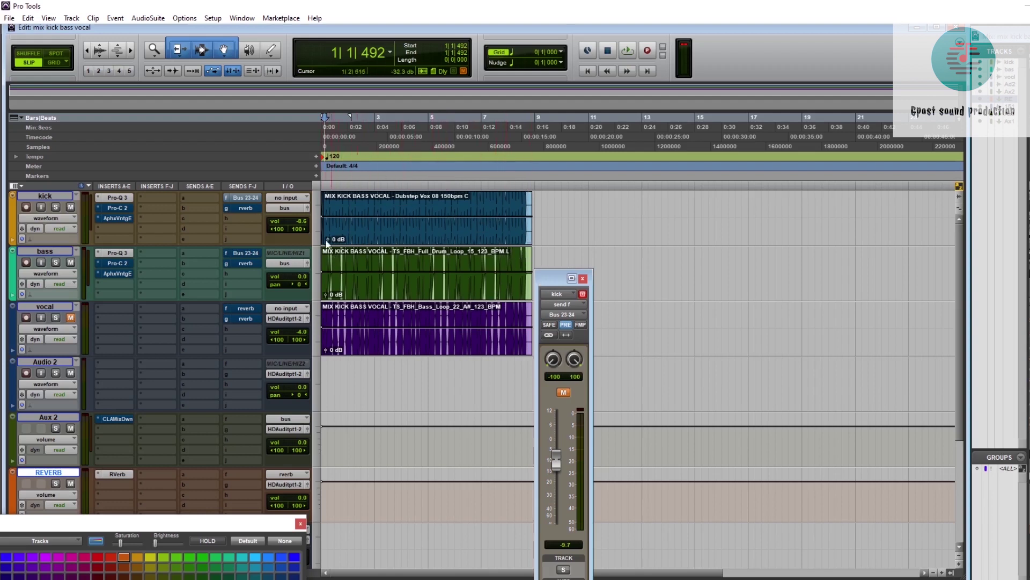
{"action": "left_click", "coordinate": [121, 197]}
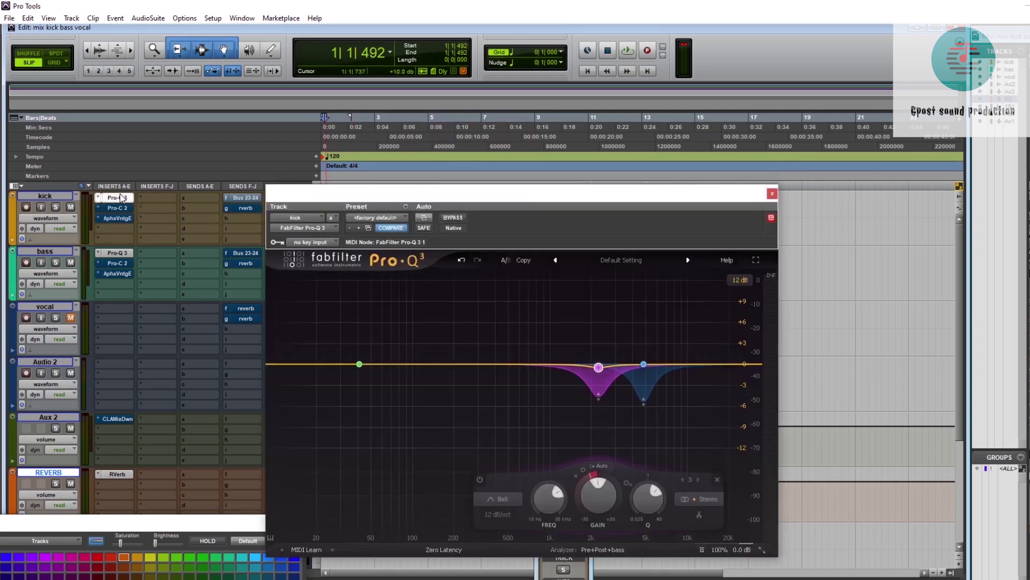
Disable the two dynamic bell bands above 2 kHz in the kick's Pro-Q 3.
{"action": "right_click", "coordinate": [602, 367]}
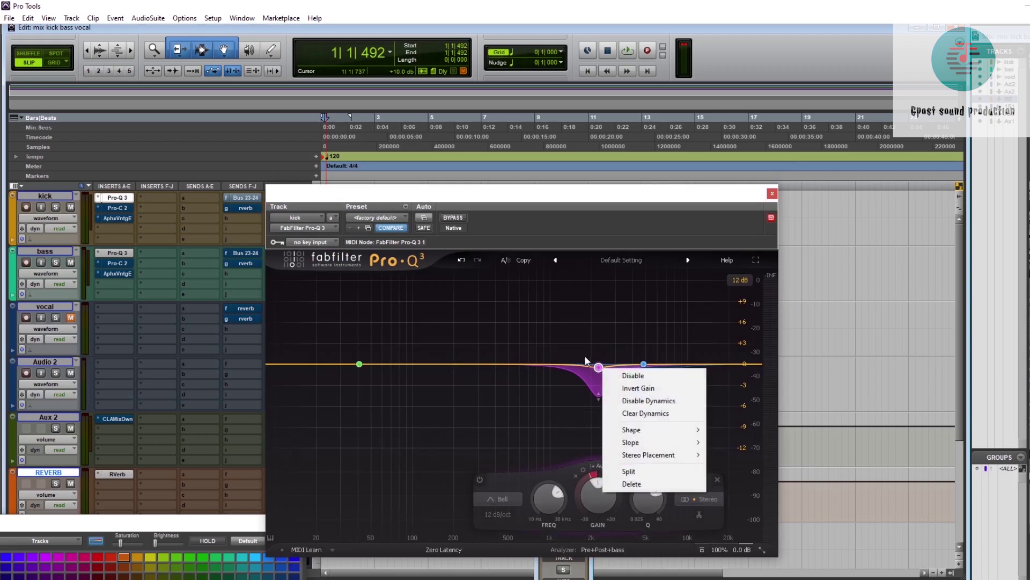
{"action": "left_click", "coordinate": [628, 472]}
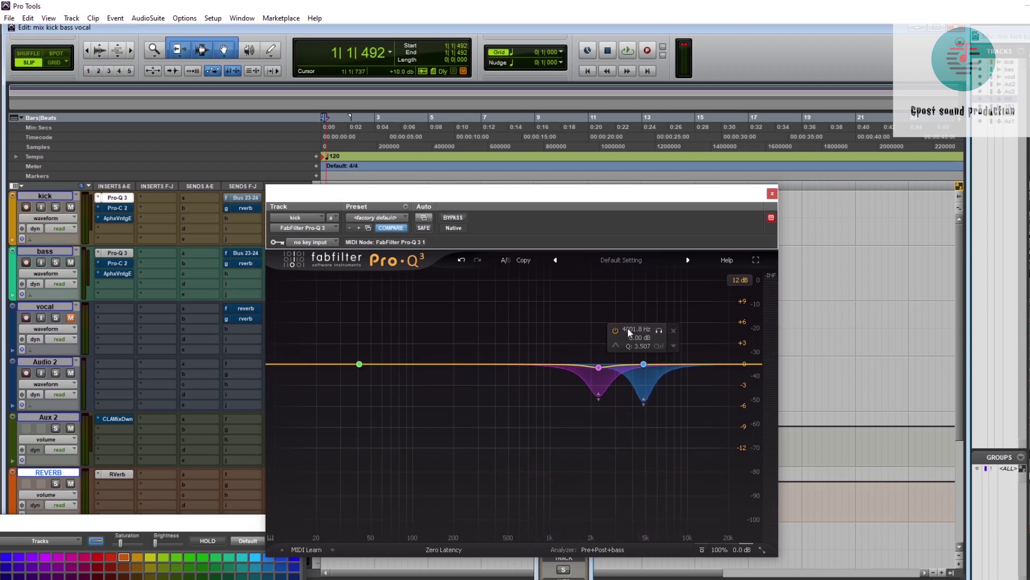
{"action": "right_click", "coordinate": [647, 366]}
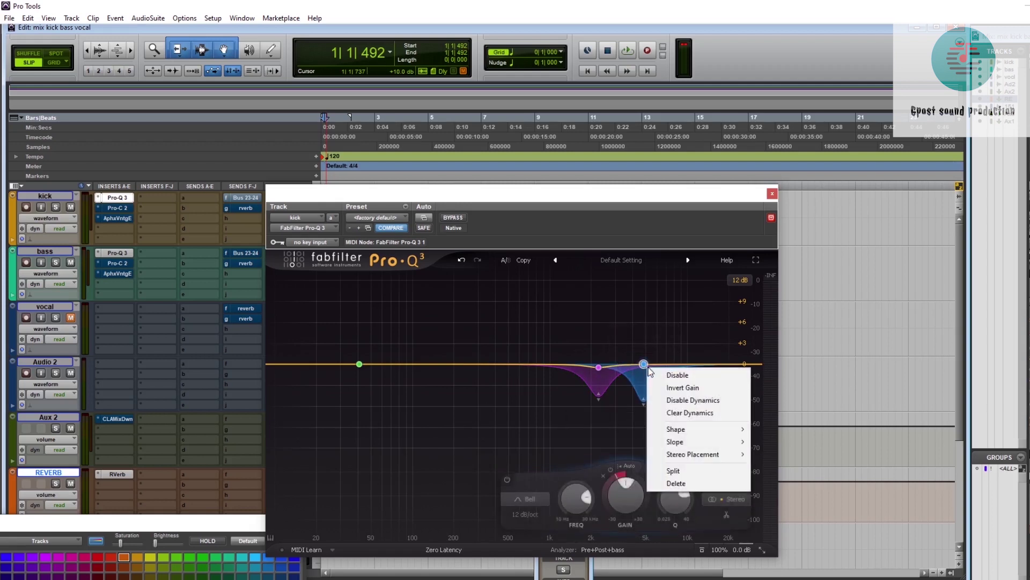
{"action": "left_click", "coordinate": [710, 375]}
{"action": "right_click", "coordinate": [606, 370]}
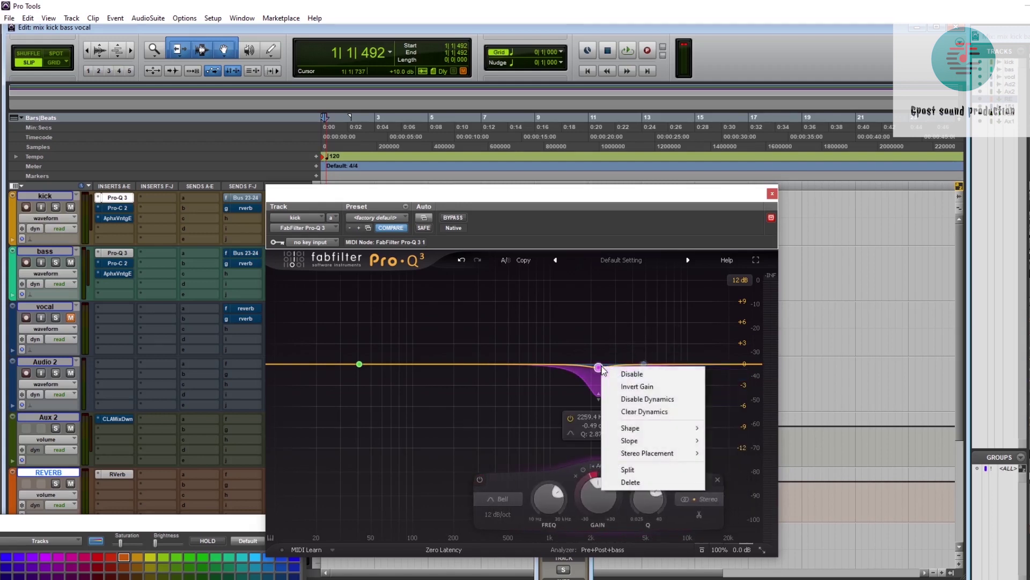
{"action": "left_click", "coordinate": [614, 375]}
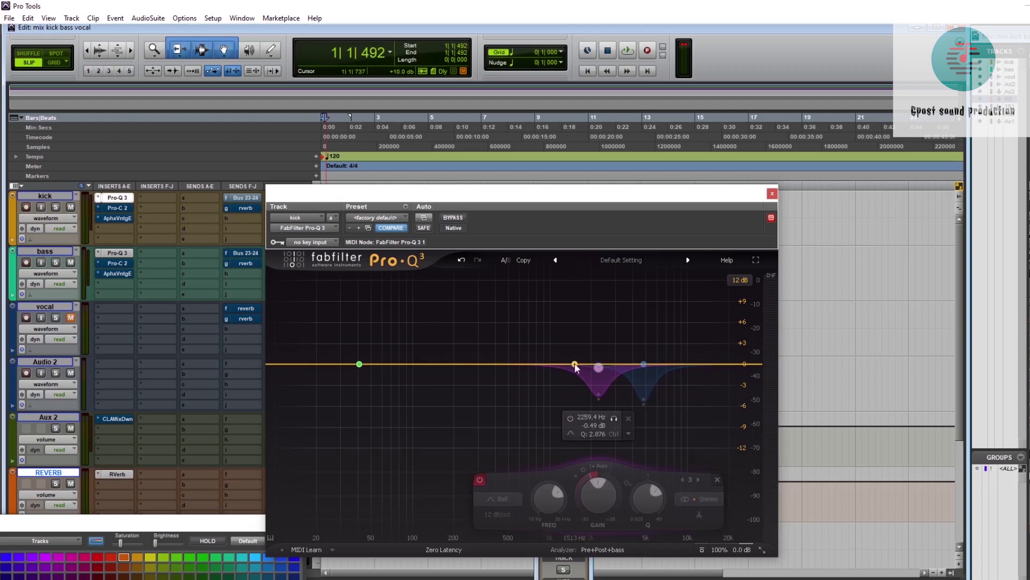
Disable the 54 Hz dynamic bell band and the high shelf band in the bass track's Pro-Q 3.
{"action": "left_click", "coordinate": [113, 253]}
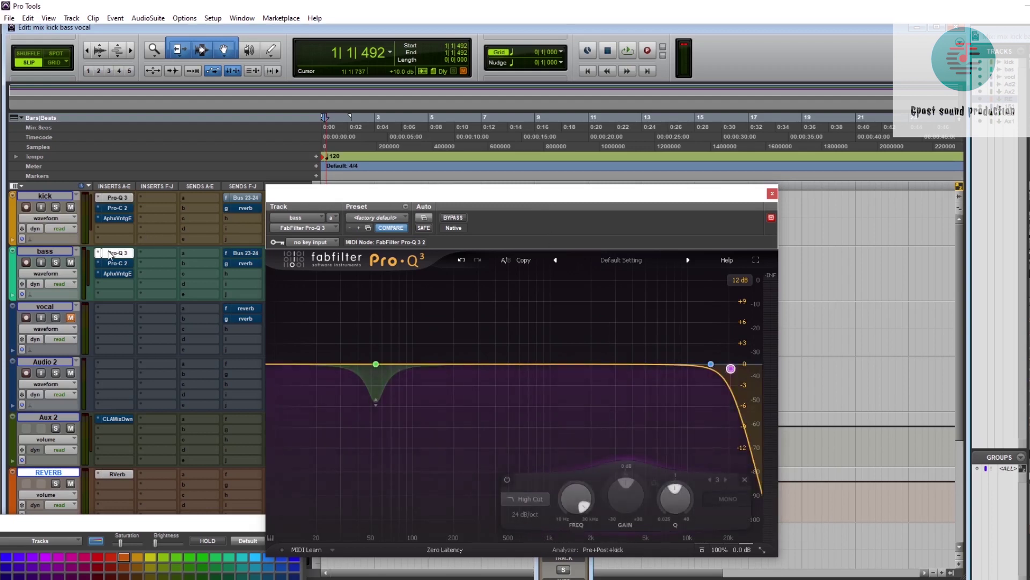
{"action": "left_click", "coordinate": [376, 364]}
{"action": "right_click", "coordinate": [376, 364]}
{"action": "left_click", "coordinate": [404, 373]}
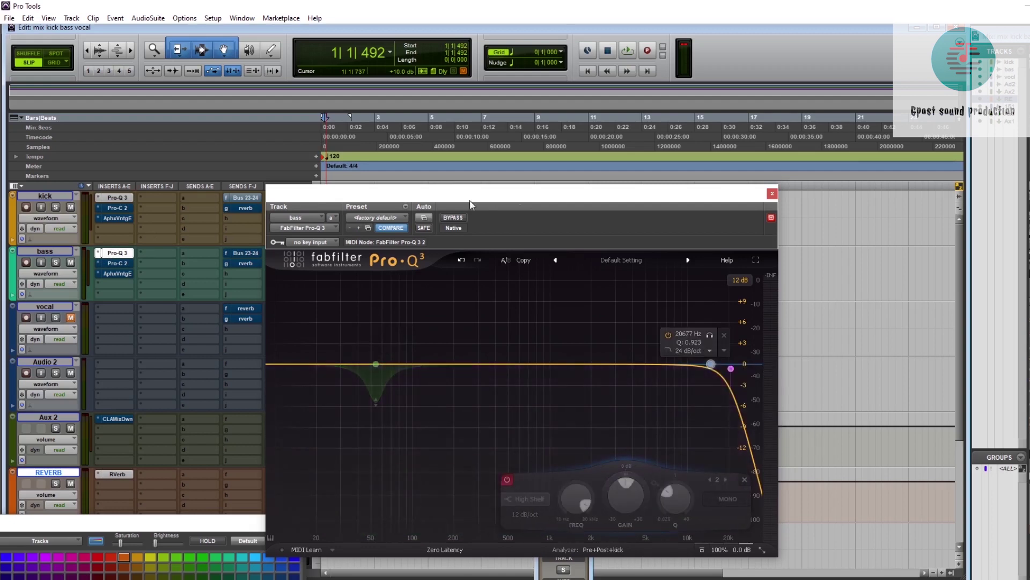
Play the mix from the session start and examine the kick's low end against the bass in the kick's Pro-Q 3.
{"action": "left_click", "coordinate": [117, 198]}
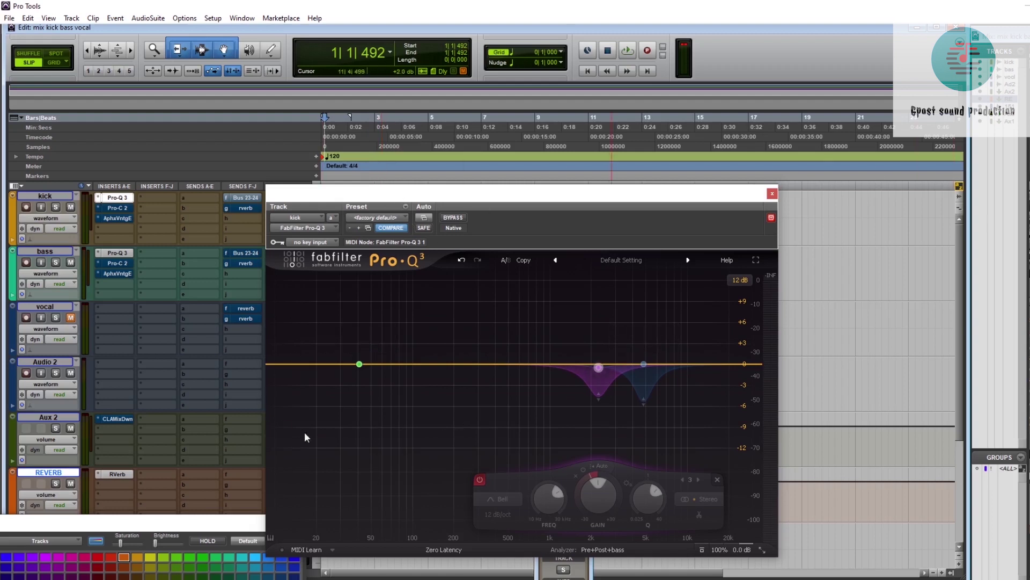
{"action": "left_click", "coordinate": [587, 72]}
{"action": "key", "text": "space"}
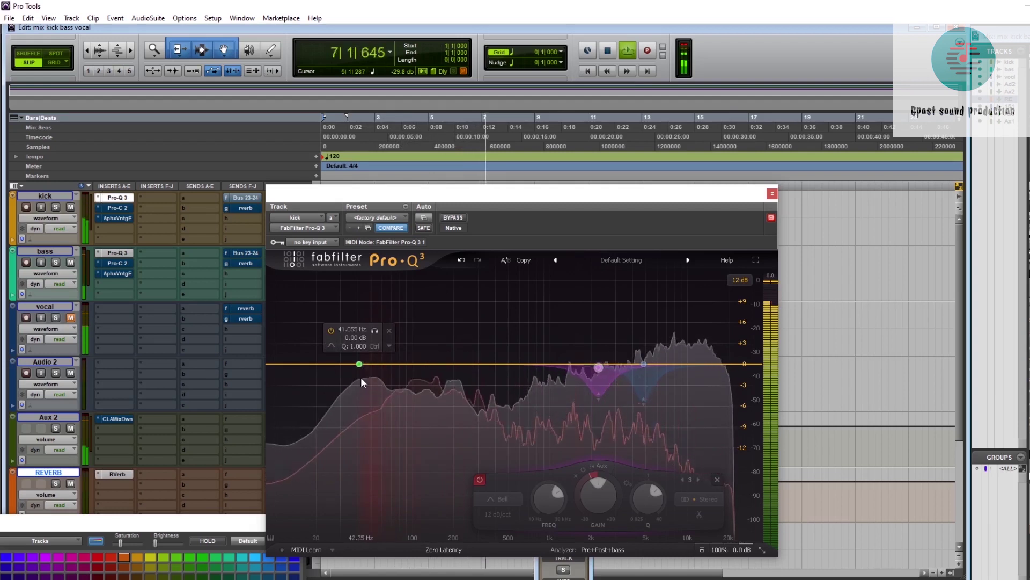
{"action": "key", "text": "space"}
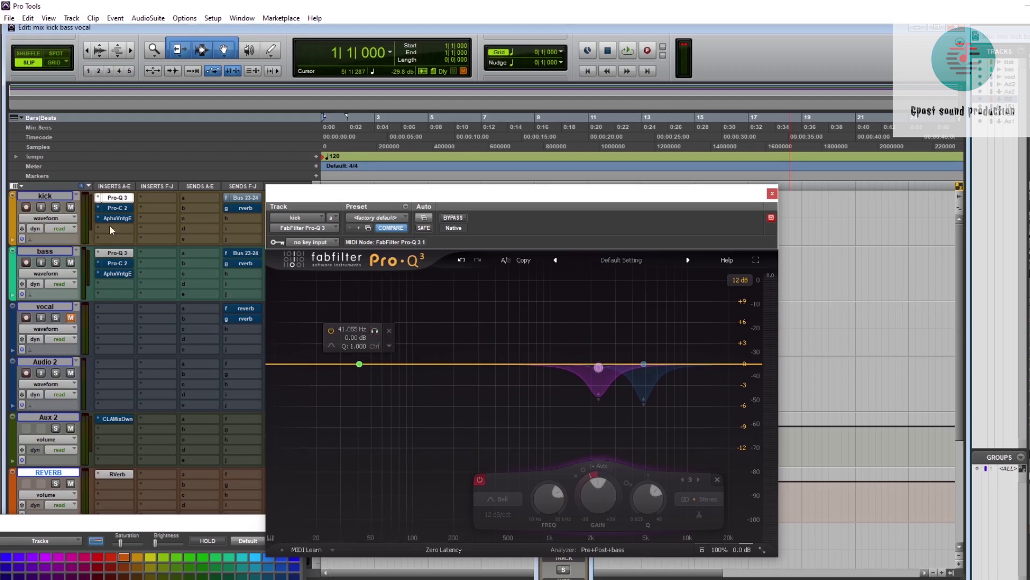
Re-enable the 54 Hz dynamic bell band in the bass track's Pro-Q 3.
{"action": "left_click", "coordinate": [117, 253]}
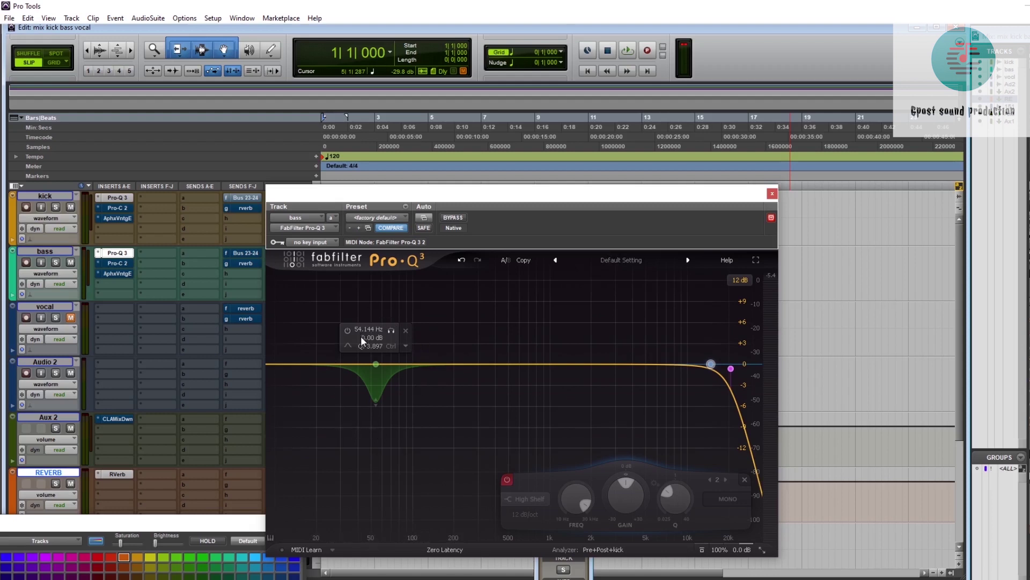
{"action": "left_click", "coordinate": [372, 365]}
{"action": "right_click", "coordinate": [372, 365]}
{"action": "left_click", "coordinate": [384, 373]}
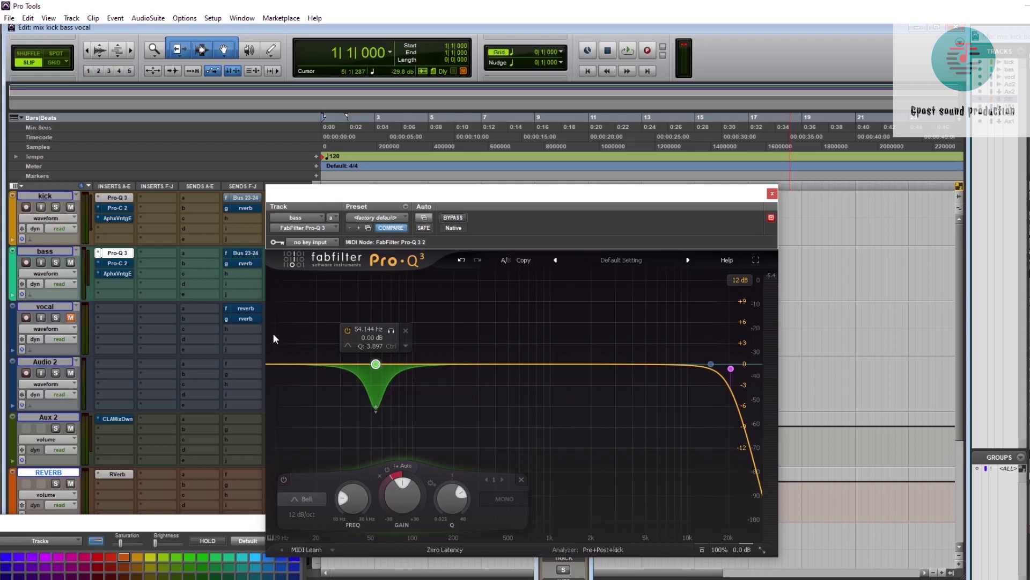
Compare the mix in playback with the kick and bass Pro-Q 3 inserts first bypassed, then active.
{"action": "left_click", "coordinate": [118, 254], "text": "ctrl"}
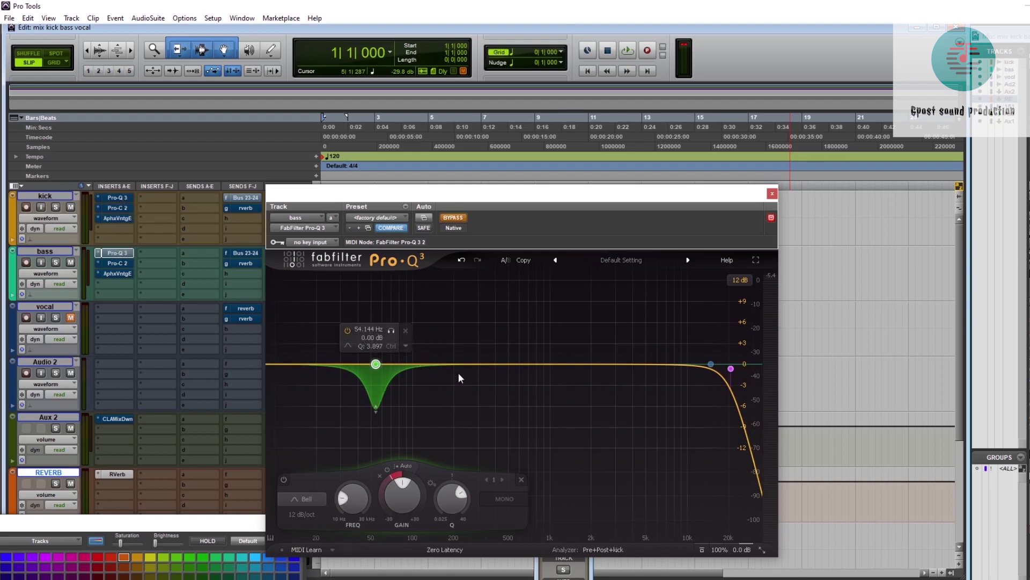
{"action": "key", "text": "space"}
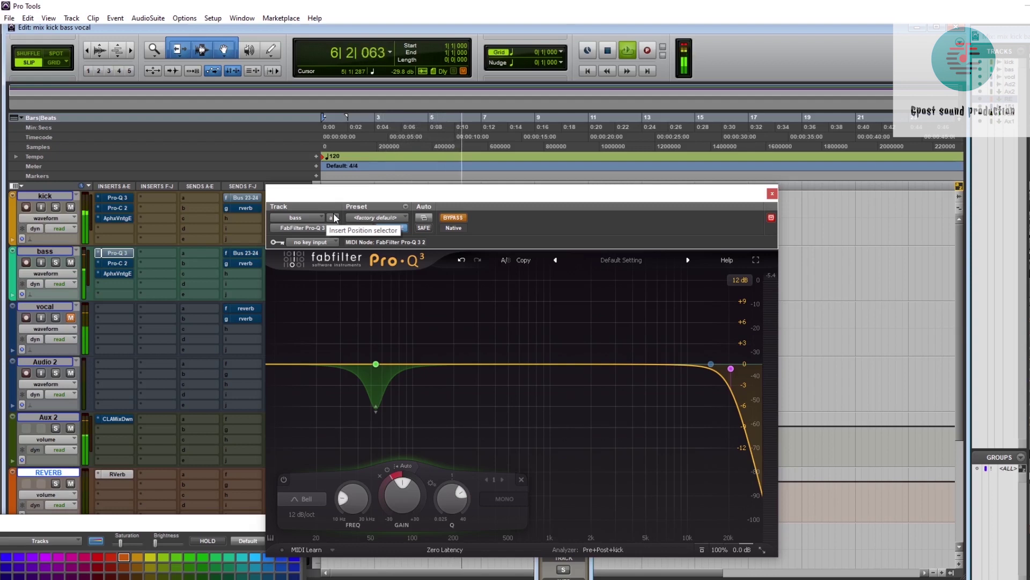
{"action": "key", "text": "space"}
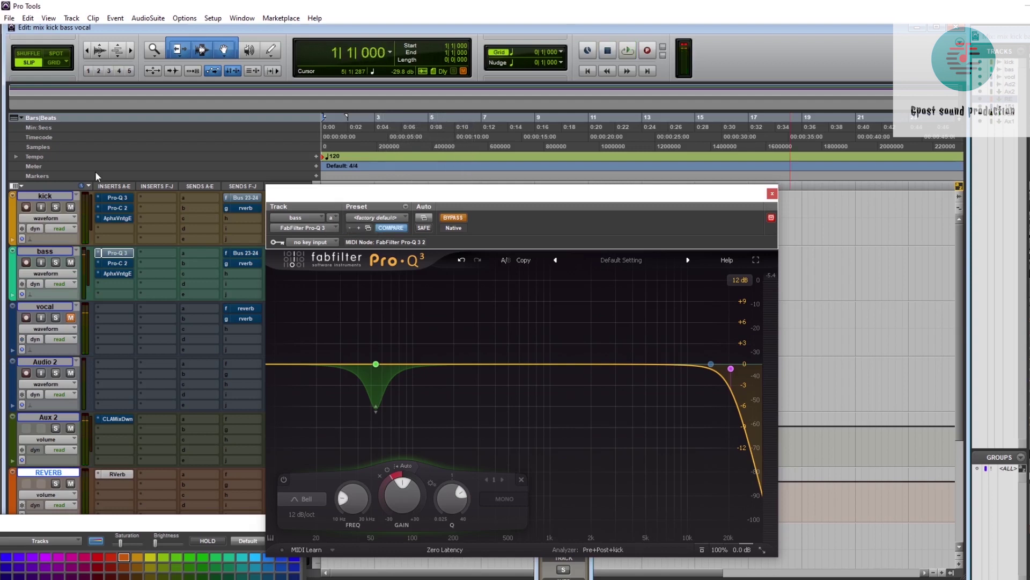
{"action": "left_click", "coordinate": [109, 255], "text": "ctrl"}
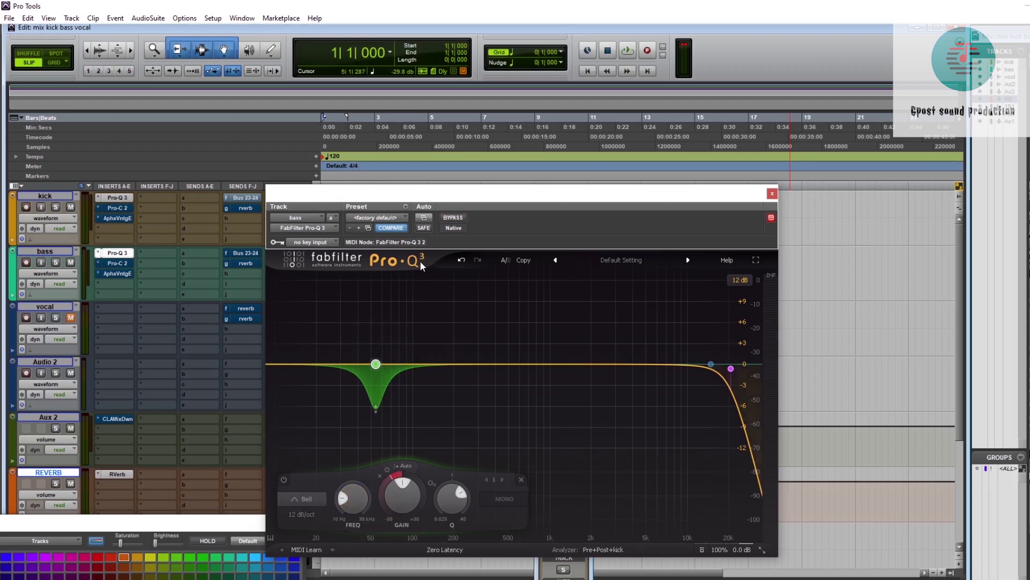
{"action": "key", "text": "space"}
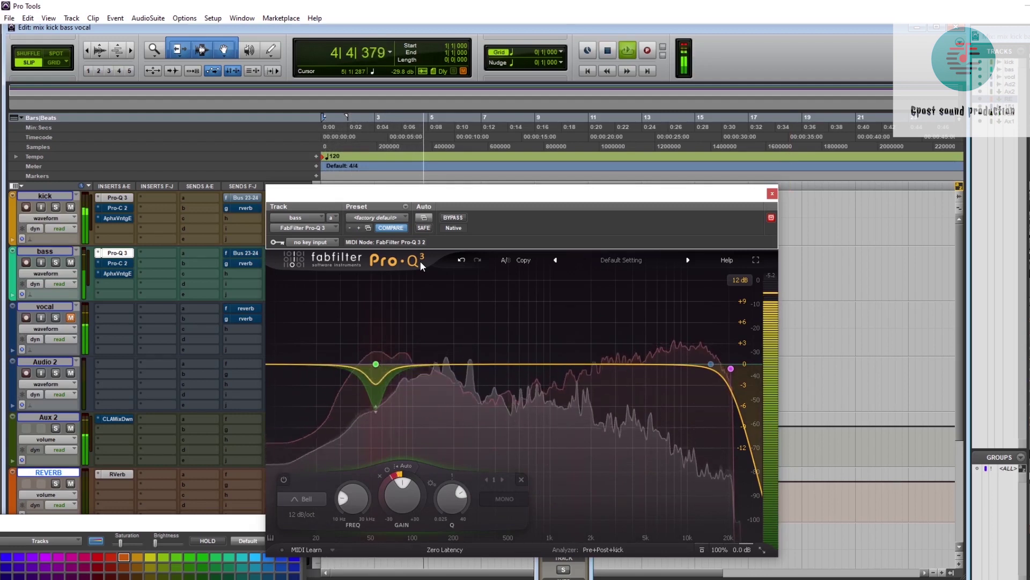
{"action": "key", "text": "space"}
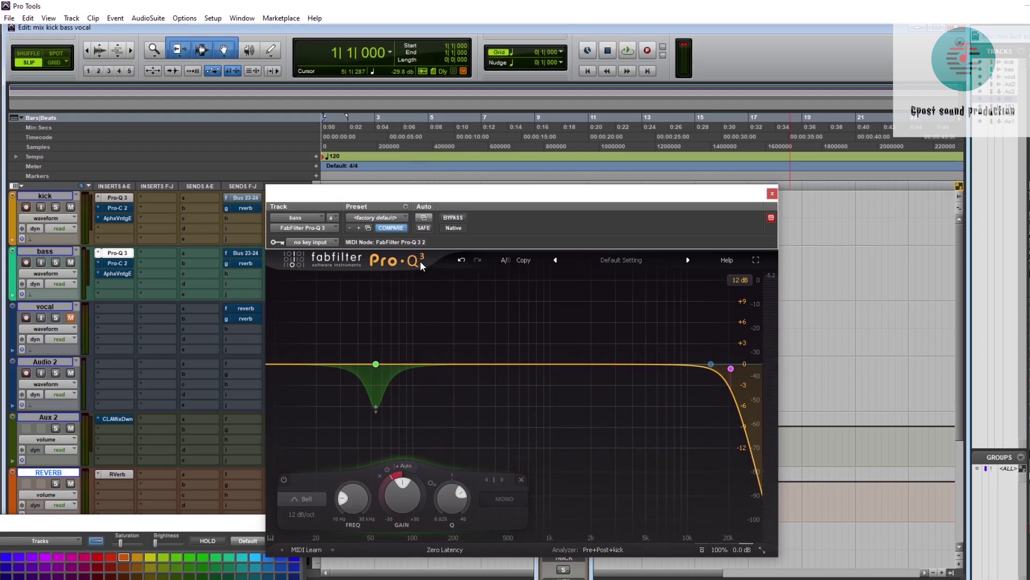
Bypass the kick and bass Pro-Q 3 inserts again and listen to the mix without them.
{"action": "left_click", "coordinate": [115, 257], "text": "ctrl"}
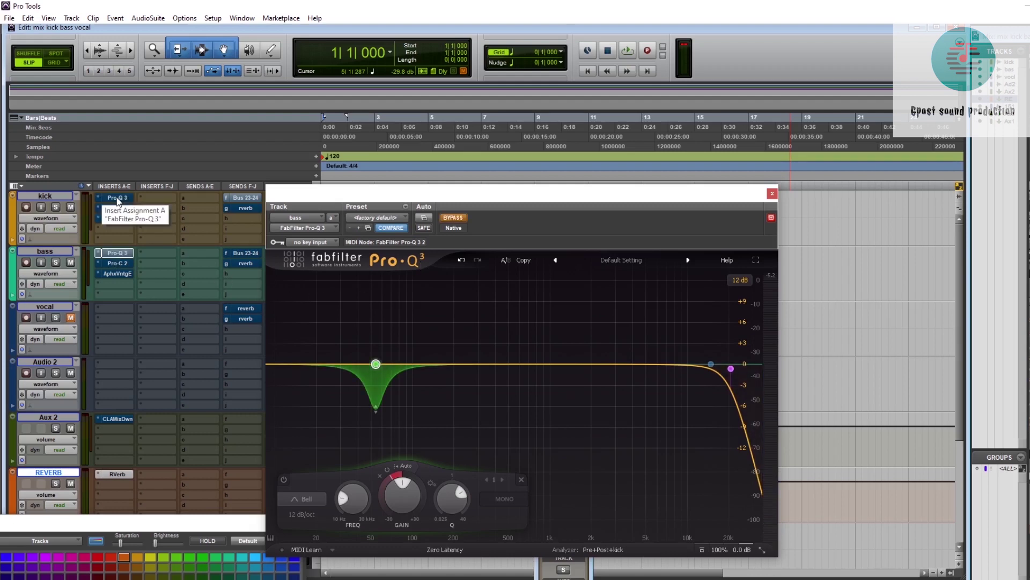
{"action": "key", "text": "space"}
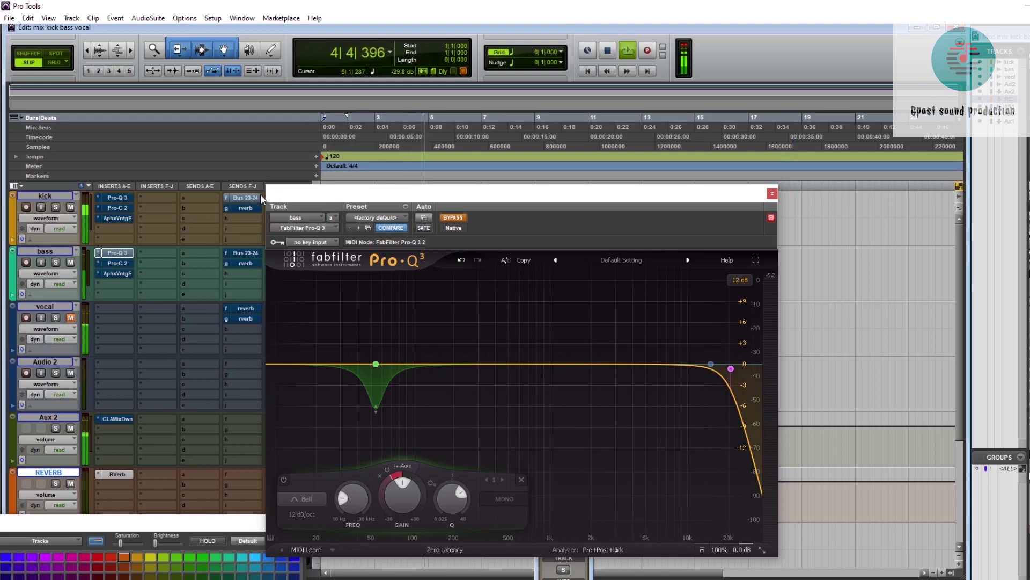
{"action": "key", "text": "space"}
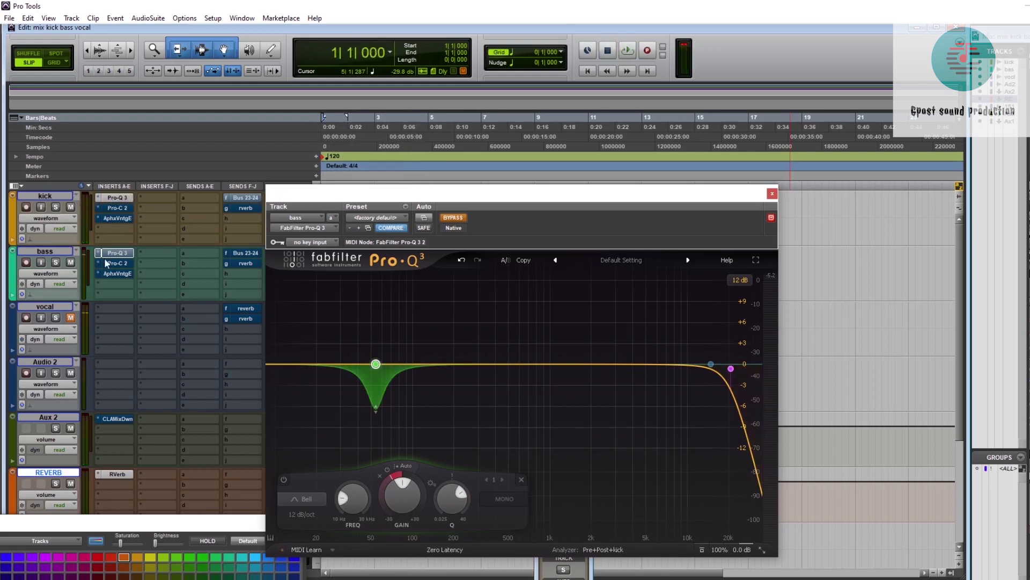
Reactivate the kick and bass Pro-Q 3 inserts and deepen the bass's 54 Hz dynamic cut to about -9 dB during playback.
{"action": "left_click", "coordinate": [107, 254], "text": "ctrl+super"}
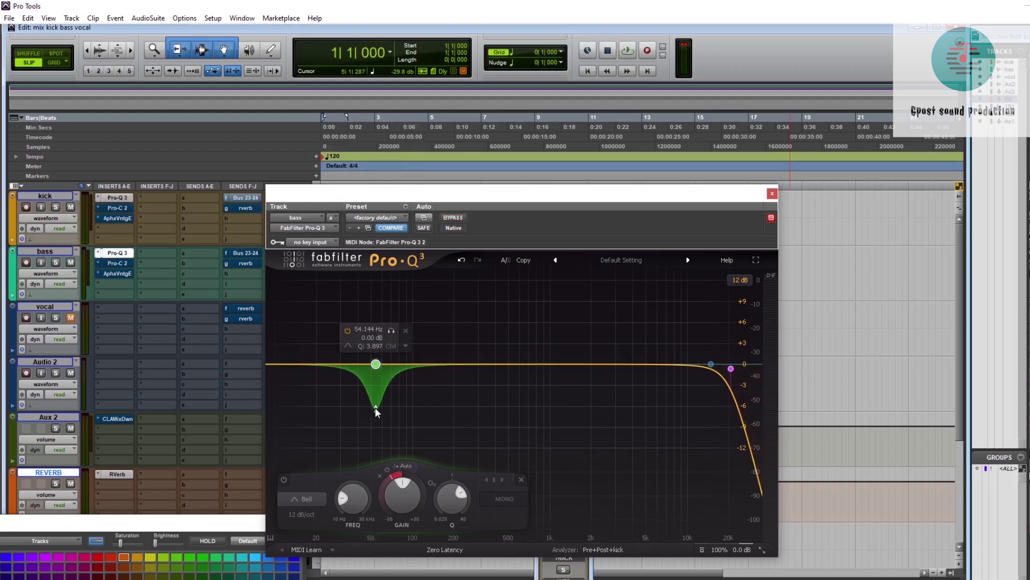
{"action": "key", "text": "space"}
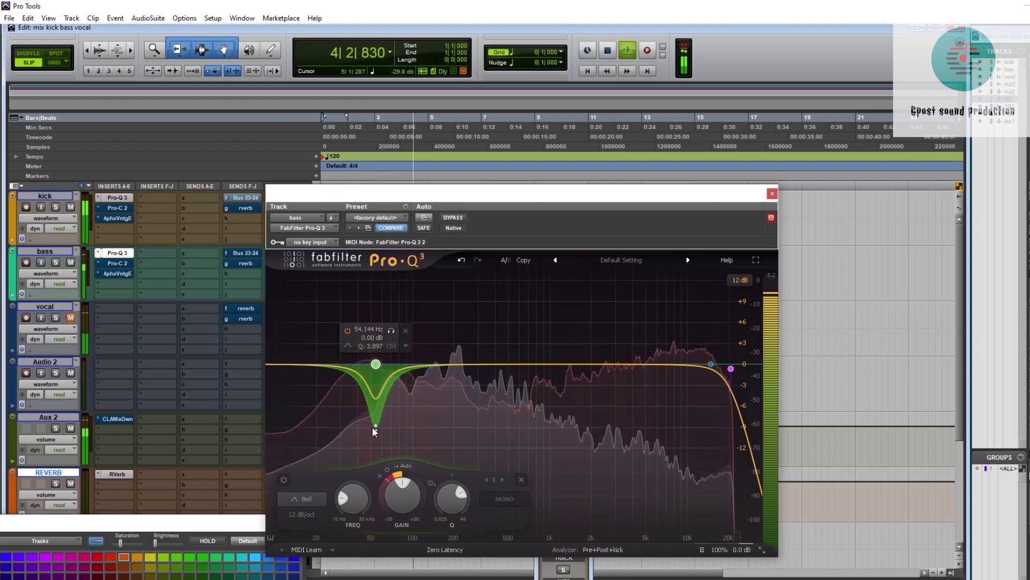
{"action": "key", "text": "space"}
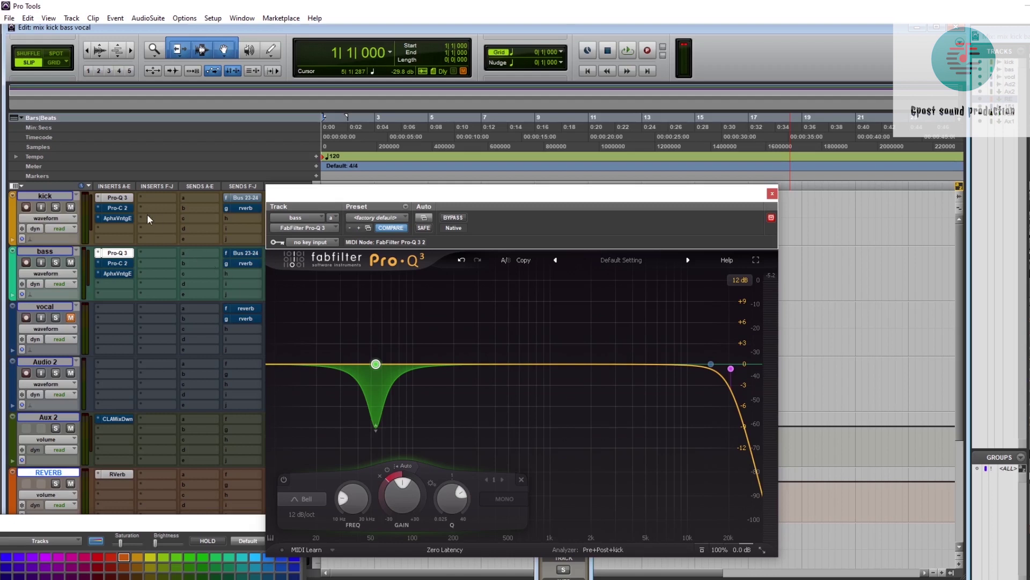
Open the kick track's Pro-C 2 compressor and raise its threshold slightly, with the bass track's Pro-C 2 bypassed.
{"action": "left_click", "coordinate": [120, 207]}
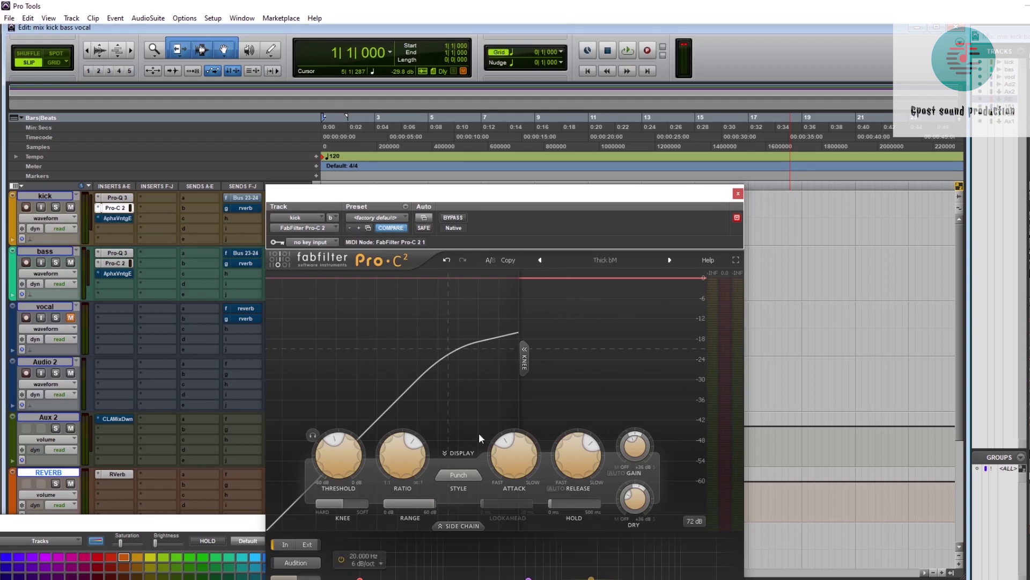
{"action": "mouse_move", "coordinate": [340, 469]}
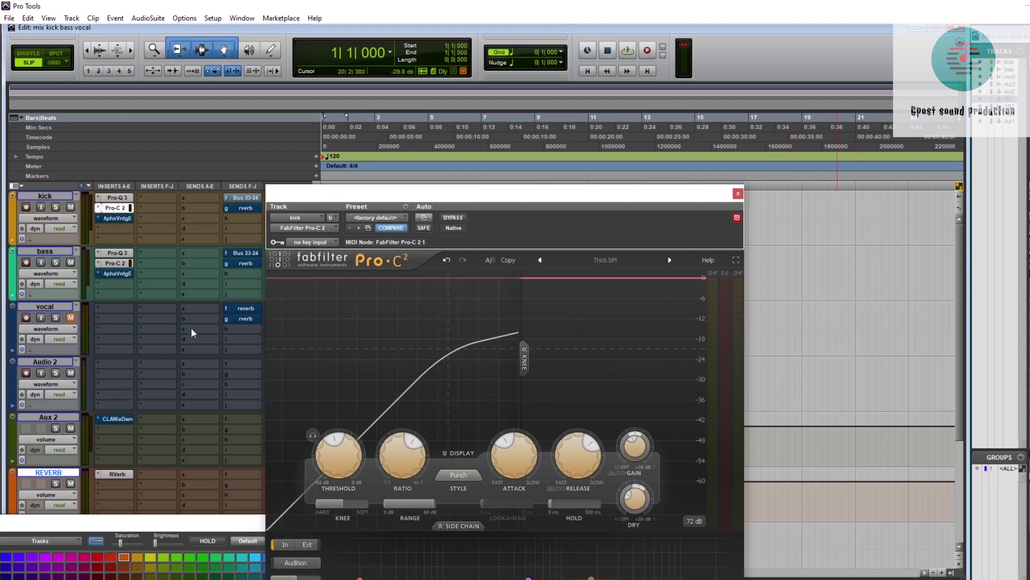
{"action": "mouse_move", "coordinate": [338, 444]}
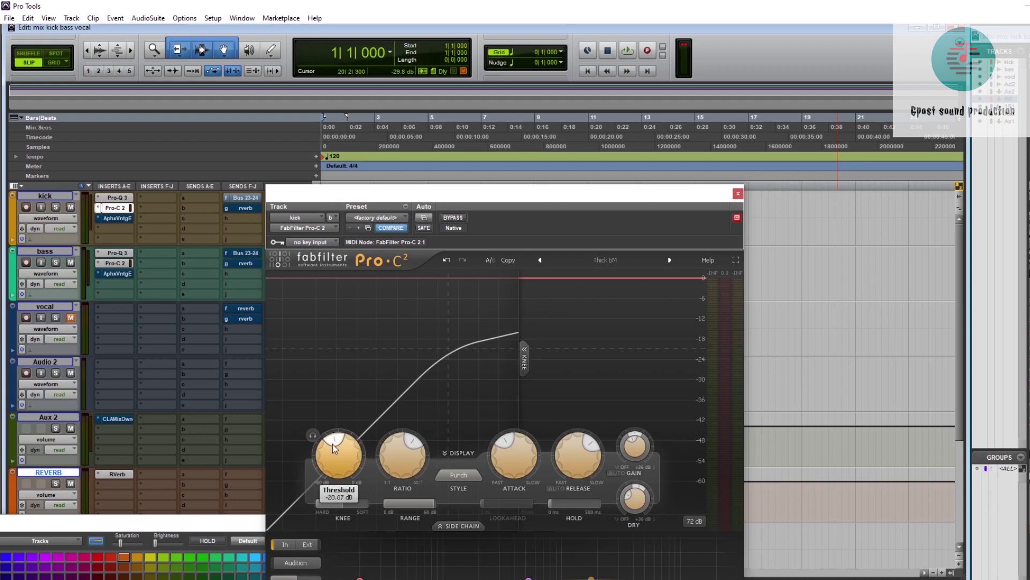
{"action": "left_click_drag", "start_coordinate": [332, 449], "coordinate": [333, 443]}
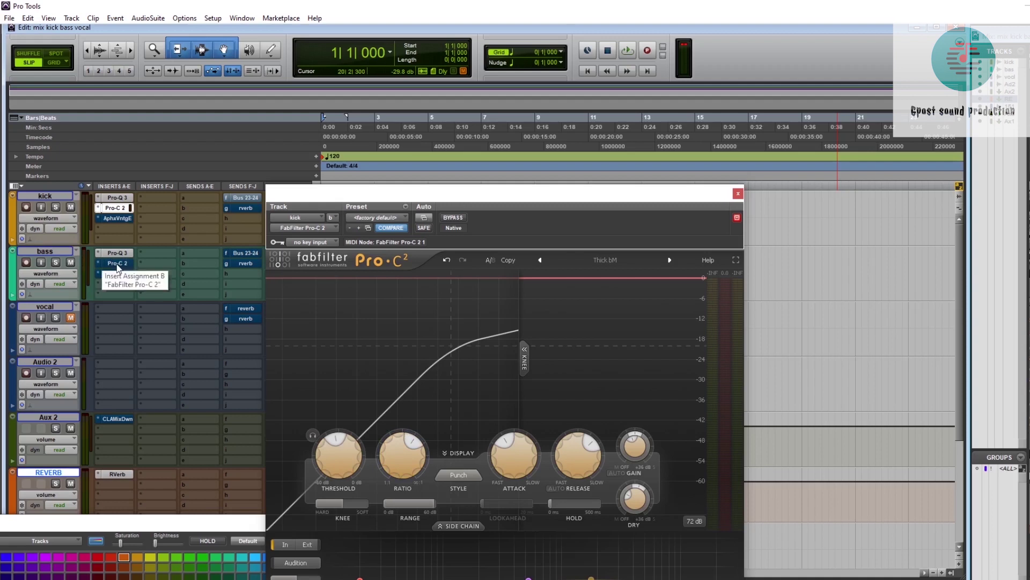
{"action": "mouse_move", "coordinate": [404, 476]}
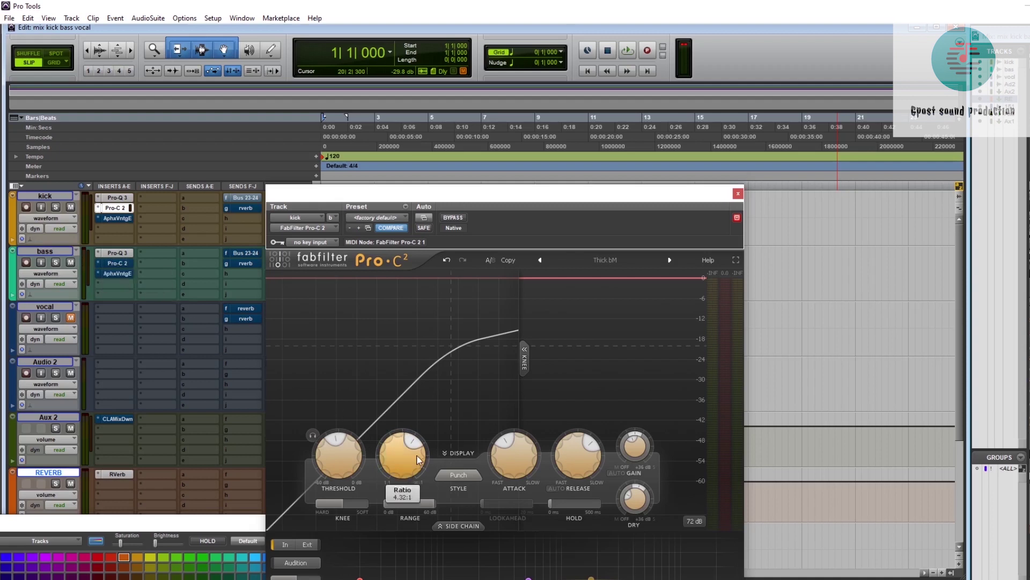
Set the kick compressor's attack to 0.005 ms and its release to the slowest setting, and listen to the mix.
{"action": "mouse_move", "coordinate": [518, 455]}
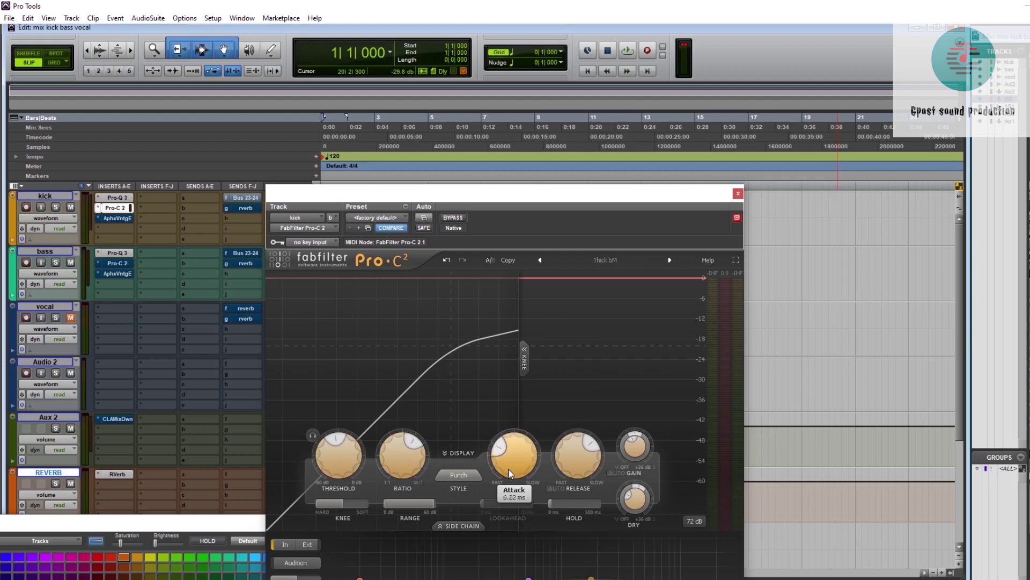
{"action": "mouse_move", "coordinate": [583, 451]}
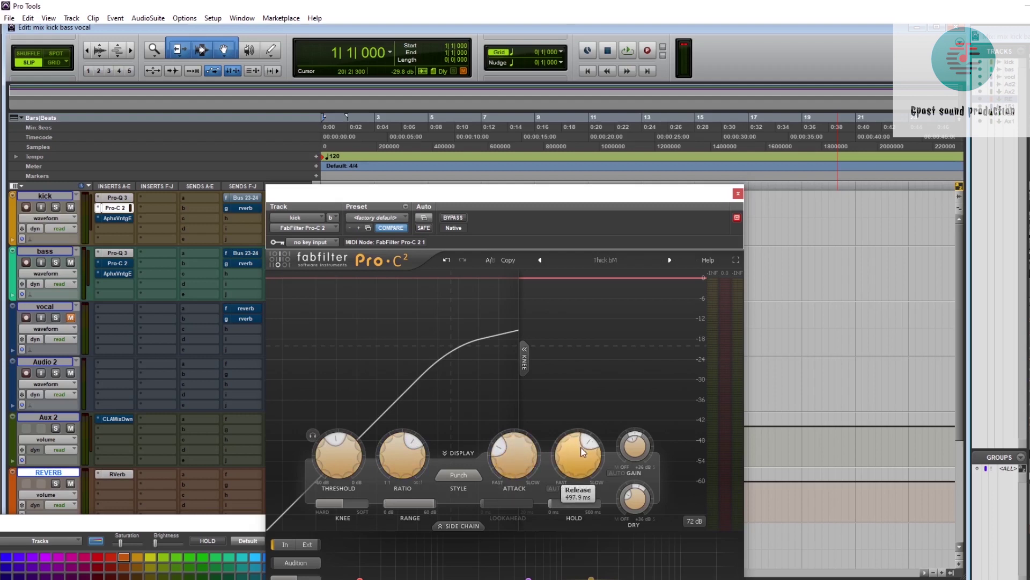
{"action": "left_click_drag", "start_coordinate": [584, 451], "coordinate": [589, 399]}
{"action": "left_click_drag", "start_coordinate": [516, 453], "coordinate": [490, 538]}
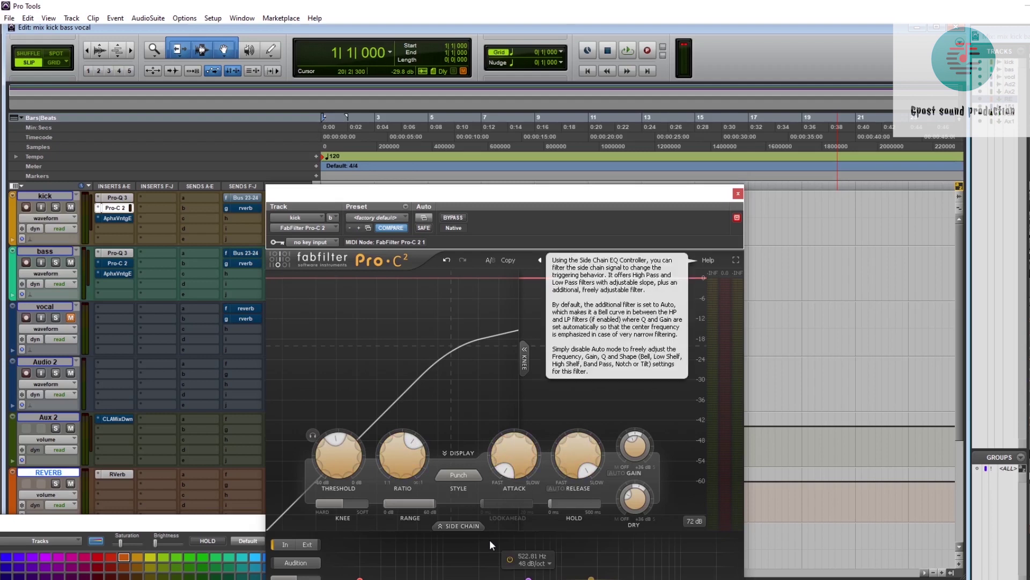
{"action": "mouse_move", "coordinate": [501, 472]}
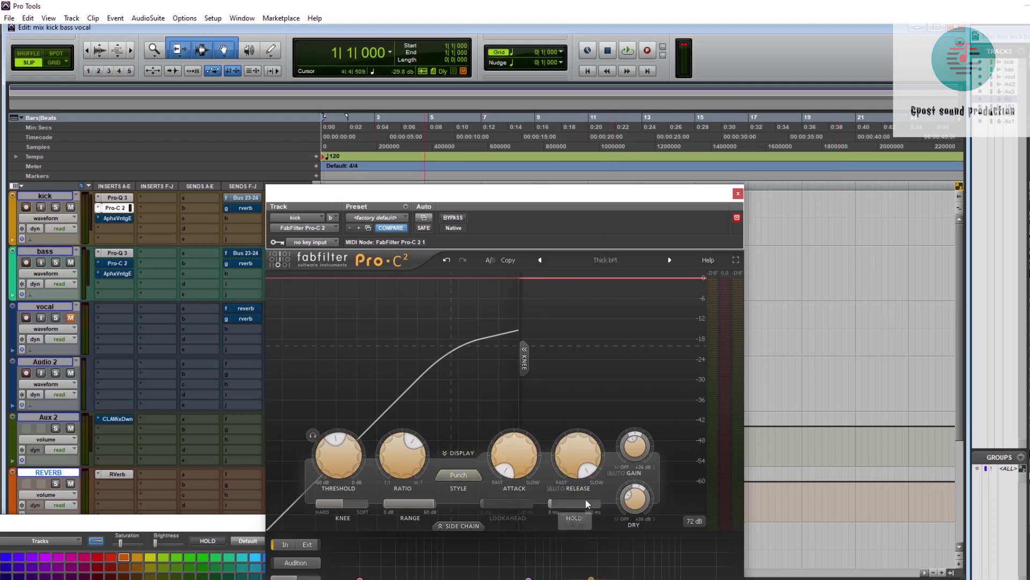
{"action": "mouse_move", "coordinate": [586, 467]}
{"action": "key", "text": "space"}
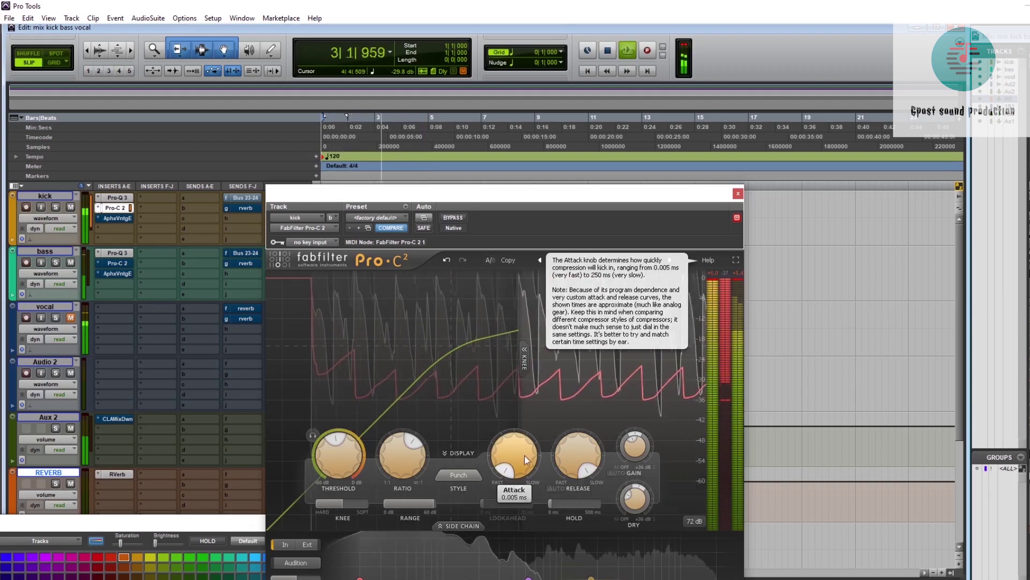
{"action": "mouse_move", "coordinate": [626, 262]}
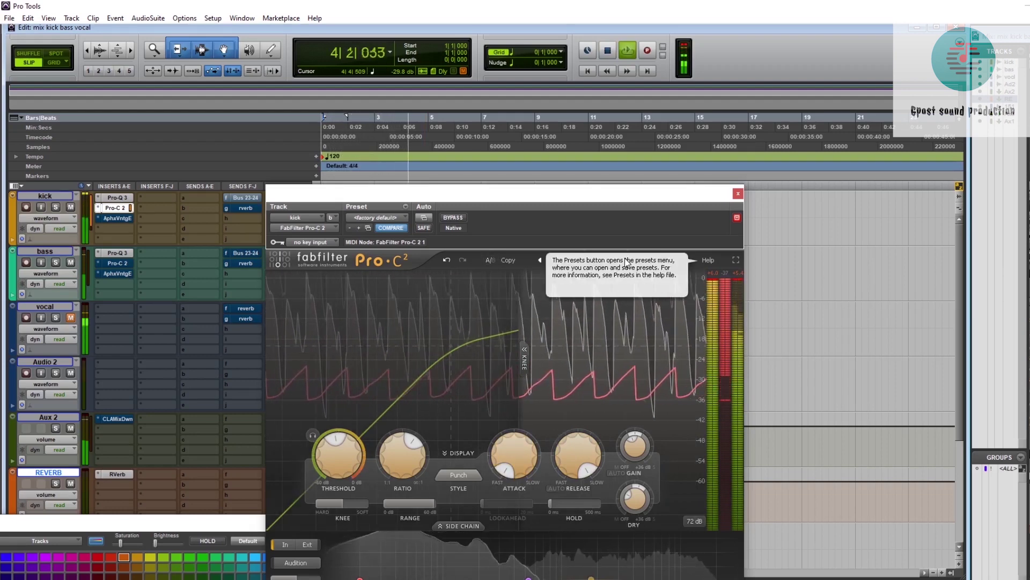
{"action": "key", "text": "space"}
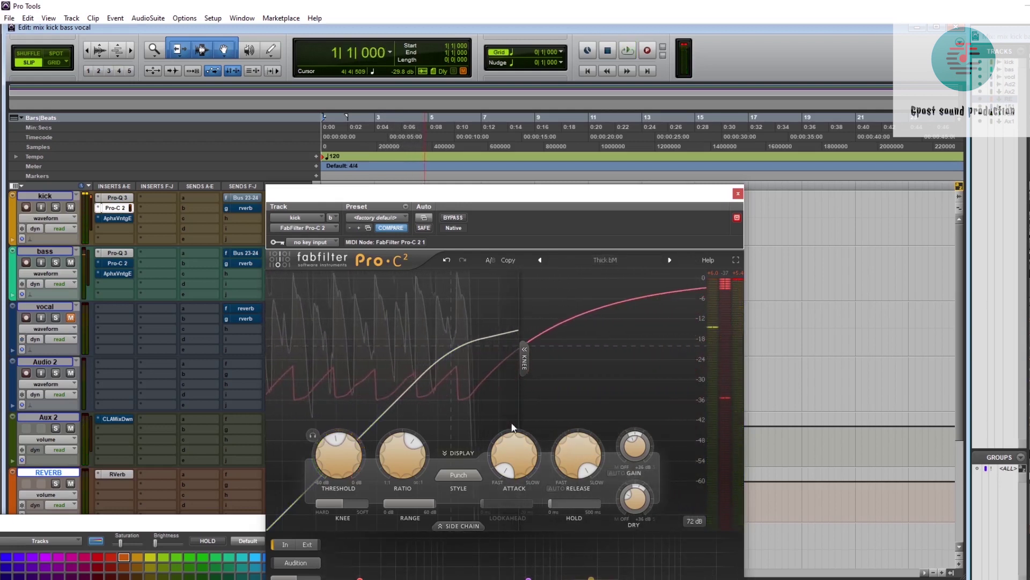
Set the kick compressor's knee to 0 dB and listen to the hard-knee compression in playback.
{"action": "mouse_move", "coordinate": [340, 510]}
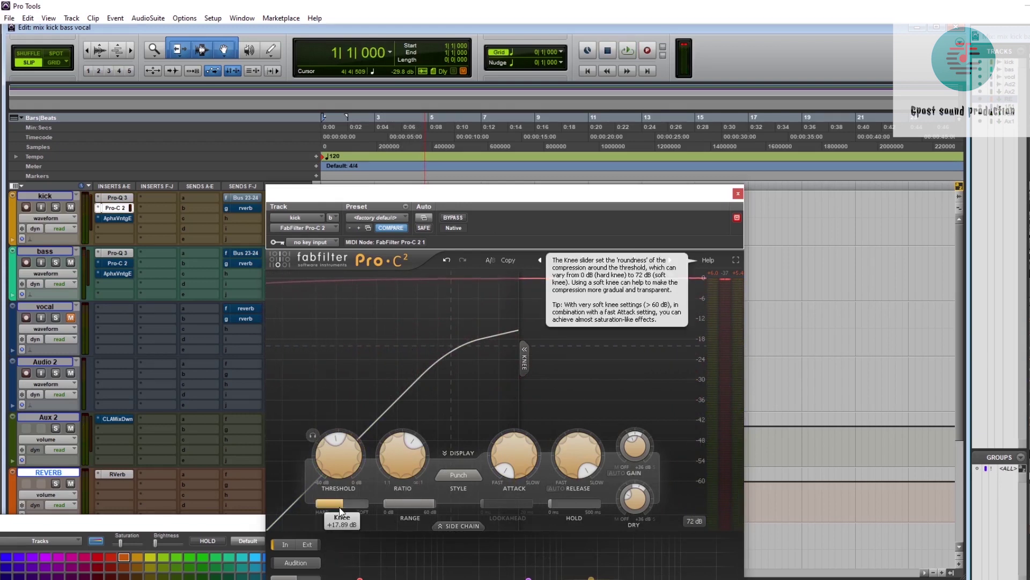
{"action": "left_click_drag", "start_coordinate": [340, 510], "coordinate": [347, 511]}
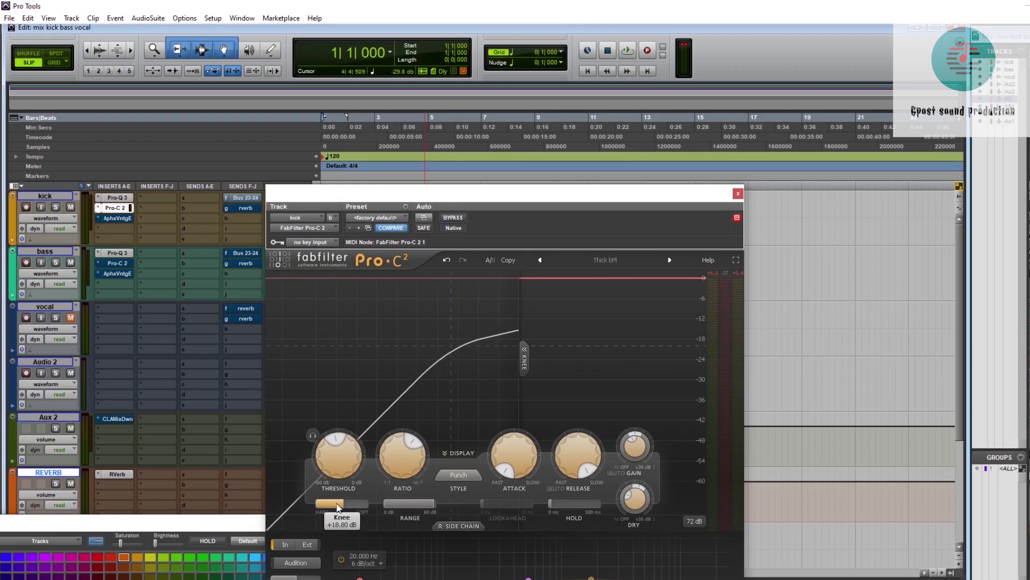
{"action": "left_click_drag", "start_coordinate": [339, 503], "coordinate": [284, 510]}
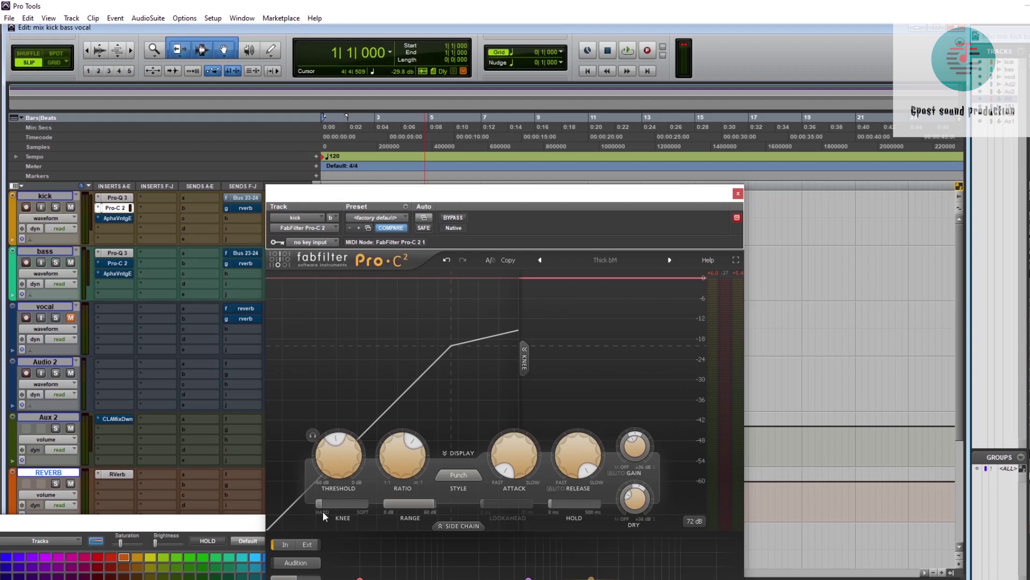
{"action": "mouse_move", "coordinate": [324, 508]}
{"action": "key", "text": "space"}
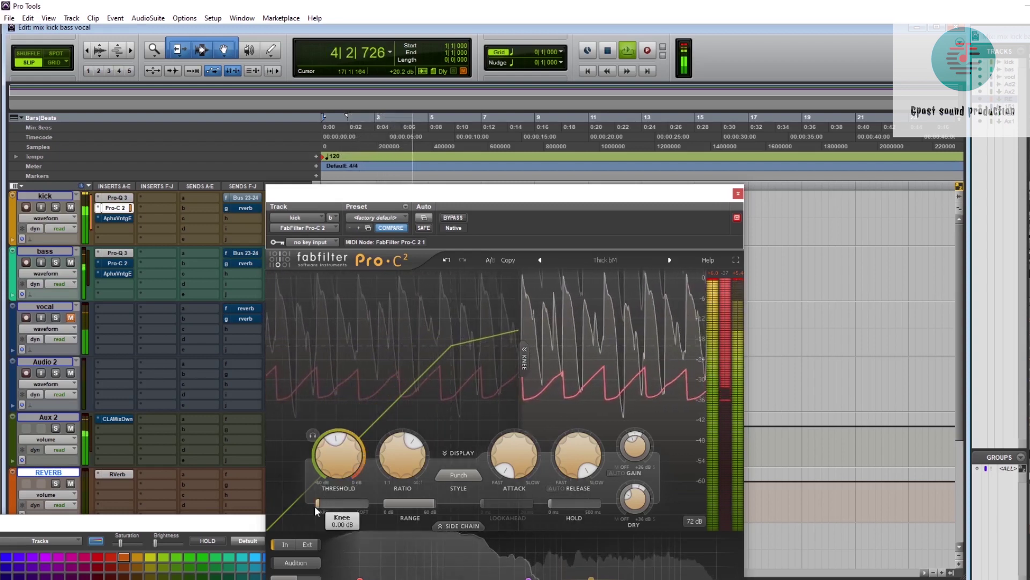
{"action": "mouse_move", "coordinate": [325, 506]}
{"action": "left_mouse_down"}
{"action": "mouse_move", "coordinate": [420, 500]}
{"action": "mouse_move", "coordinate": [299, 507]}
{"action": "mouse_move", "coordinate": [417, 502]}
{"action": "mouse_move", "coordinate": [320, 510]}
{"action": "left_mouse_up"}
{"action": "key", "text": "space"}
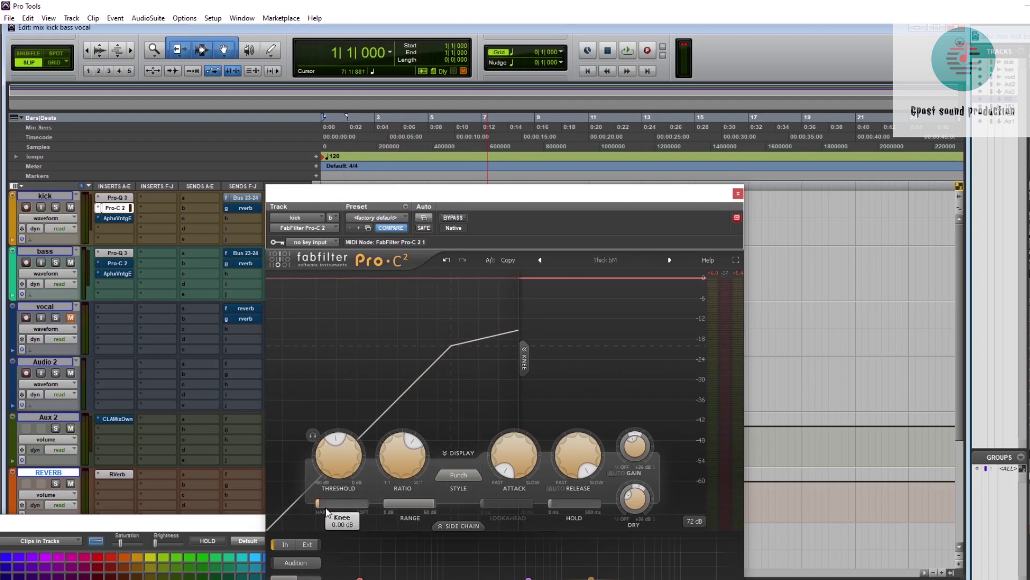
Soften the knee of the kick's Pro-C 2 slightly from its hardest setting.
{"action": "mouse_move", "coordinate": [328, 512]}
{"action": "left_click_drag", "start_coordinate": [318, 509], "coordinate": [331, 510]}
{"action": "left_click_drag", "start_coordinate": [328, 509], "coordinate": [322, 509]}
{"action": "mouse_move", "coordinate": [398, 462]}
{"action": "mouse_move", "coordinate": [331, 505]}
{"action": "left_click_drag", "start_coordinate": [330, 505], "coordinate": [349, 503]}
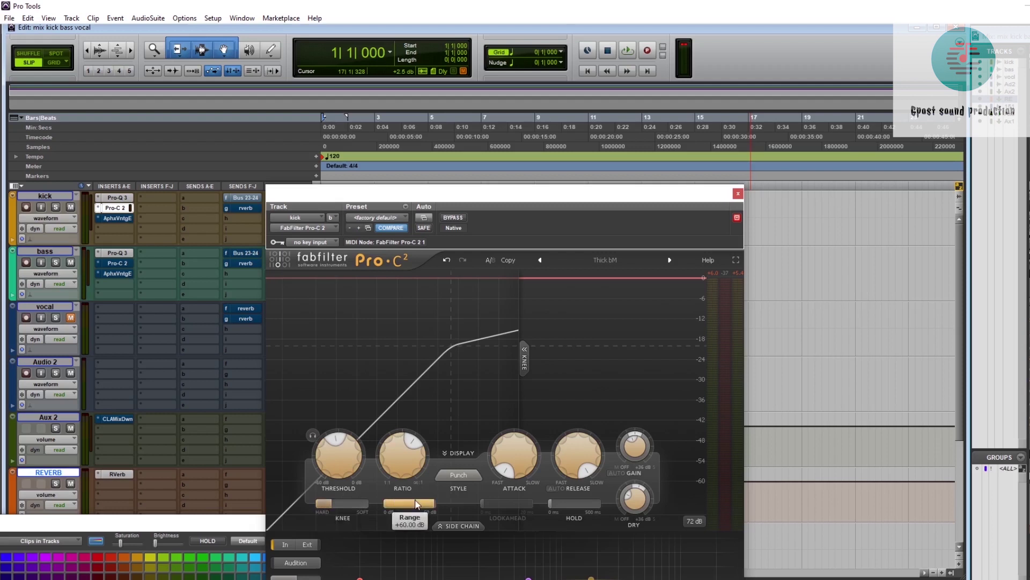
During playback, slow the kick compressor's attack to about 27 ms and shorten its release to 457.5 ms.
{"action": "mouse_move", "coordinate": [519, 466]}
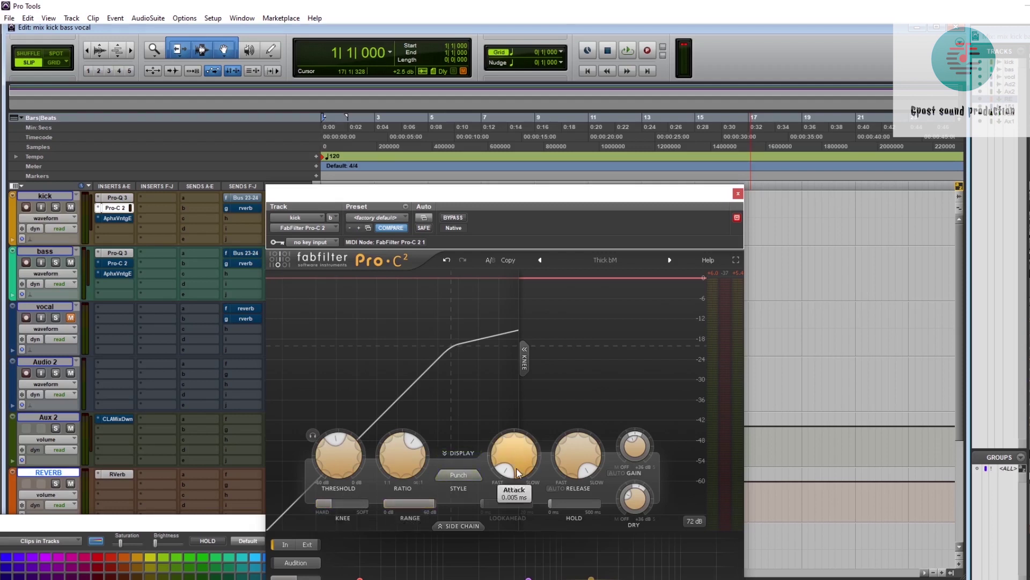
{"action": "key", "text": "space"}
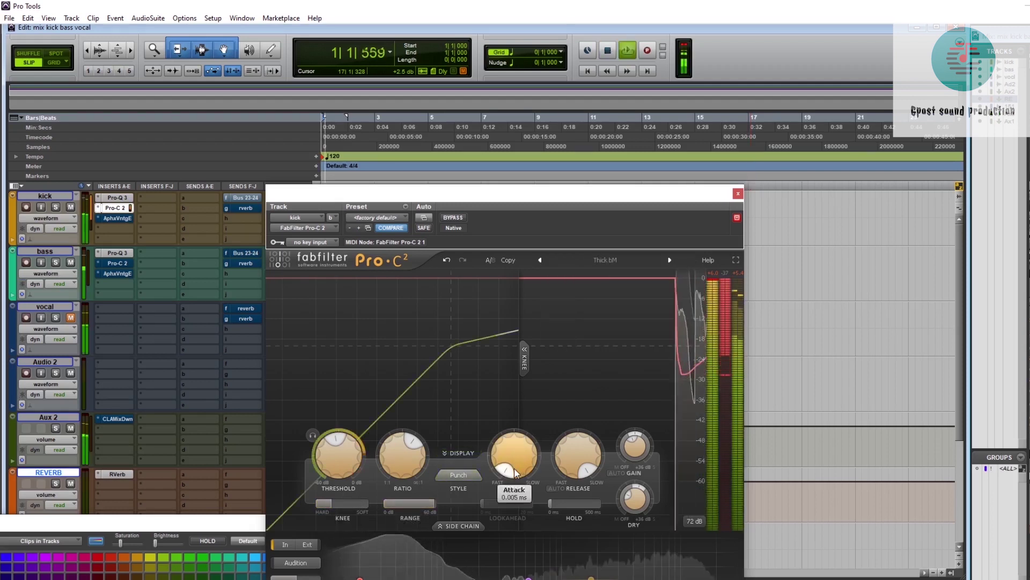
{"action": "left_click_drag", "start_coordinate": [515, 472], "coordinate": [511, 442]}
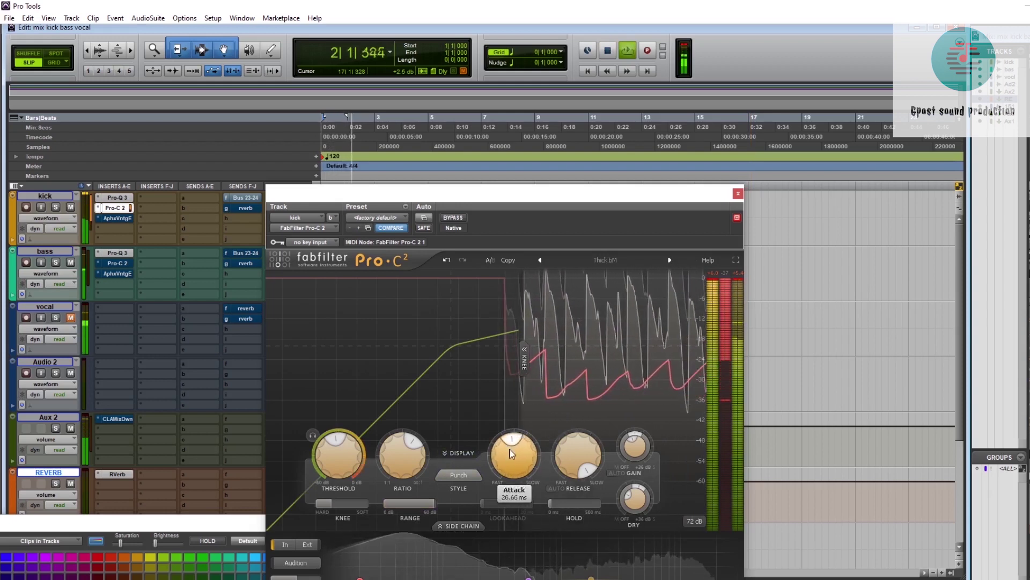
{"action": "mouse_move", "coordinate": [567, 459]}
{"action": "left_click_drag", "start_coordinate": [567, 460], "coordinate": [574, 513]}
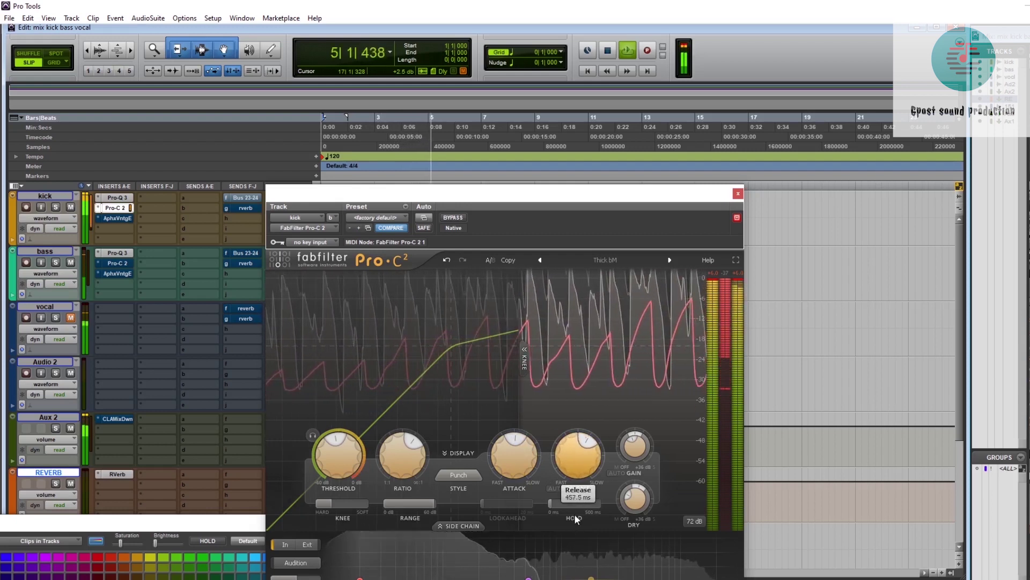
{"action": "key", "text": "space"}
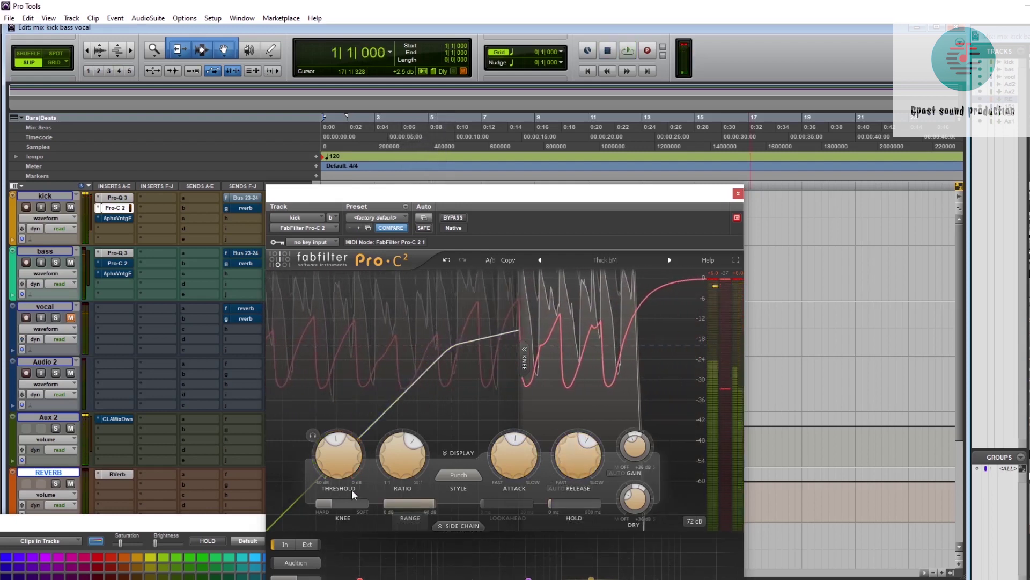
Adjust the kick compressor's attack to 28.66 ms, set its release to the slowest setting and listen to the result.
{"action": "mouse_move", "coordinate": [350, 472]}
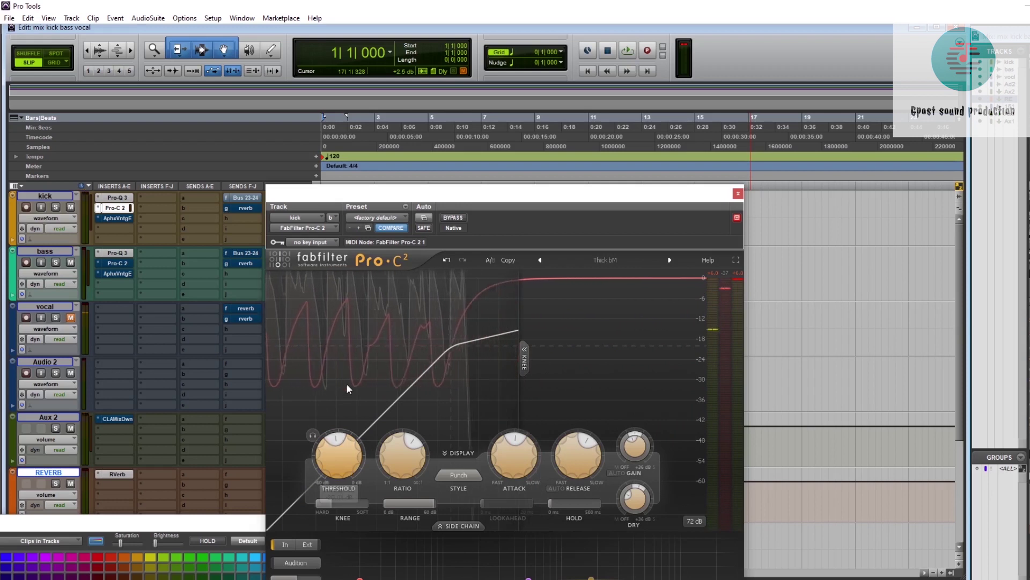
{"action": "mouse_move", "coordinate": [511, 472]}
{"action": "left_click_drag", "start_coordinate": [510, 469], "coordinate": [509, 468]}
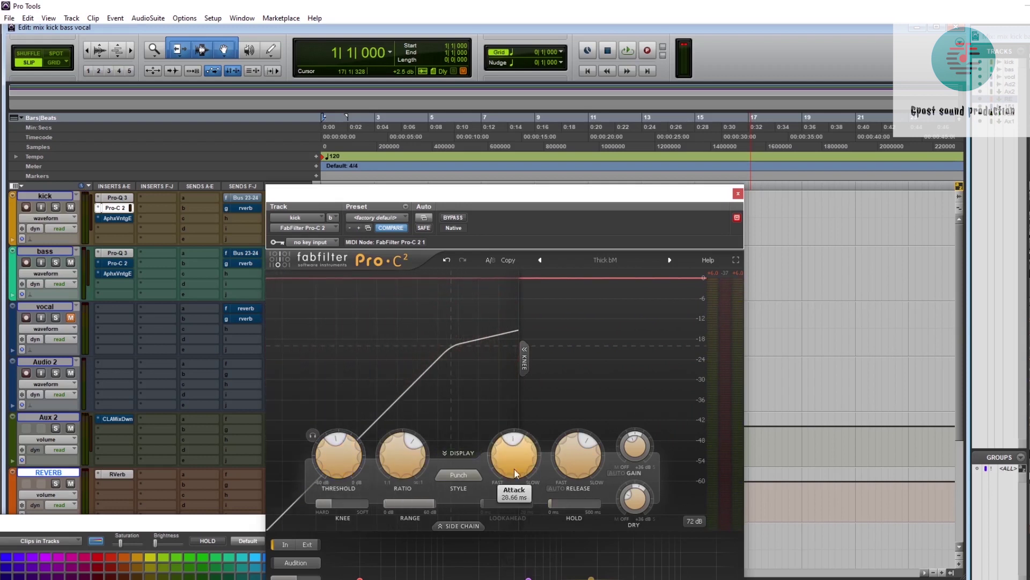
{"action": "mouse_move", "coordinate": [584, 453]}
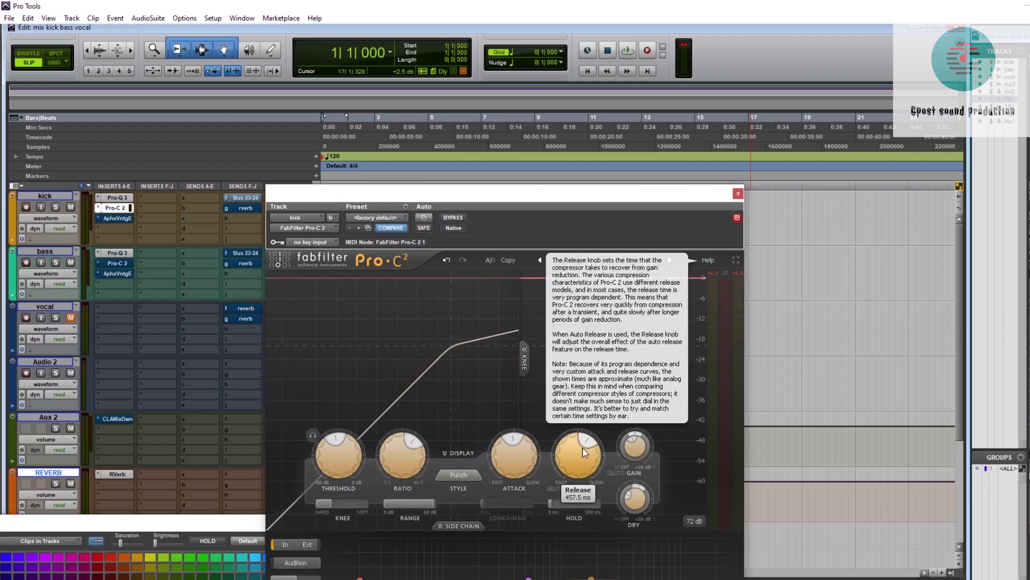
{"action": "left_click_drag", "start_coordinate": [589, 446], "coordinate": [590, 403]}
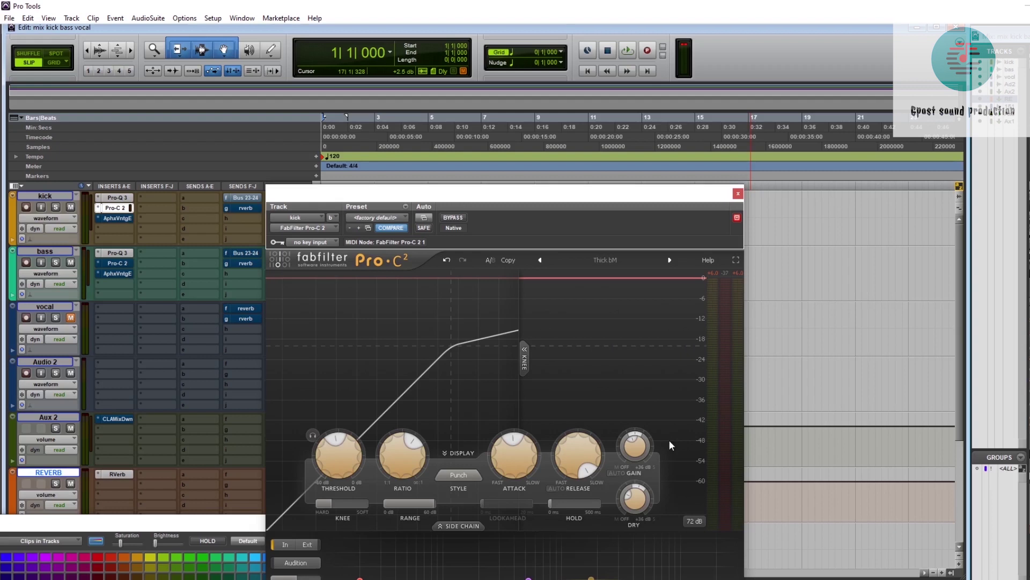
{"action": "key", "text": "space"}
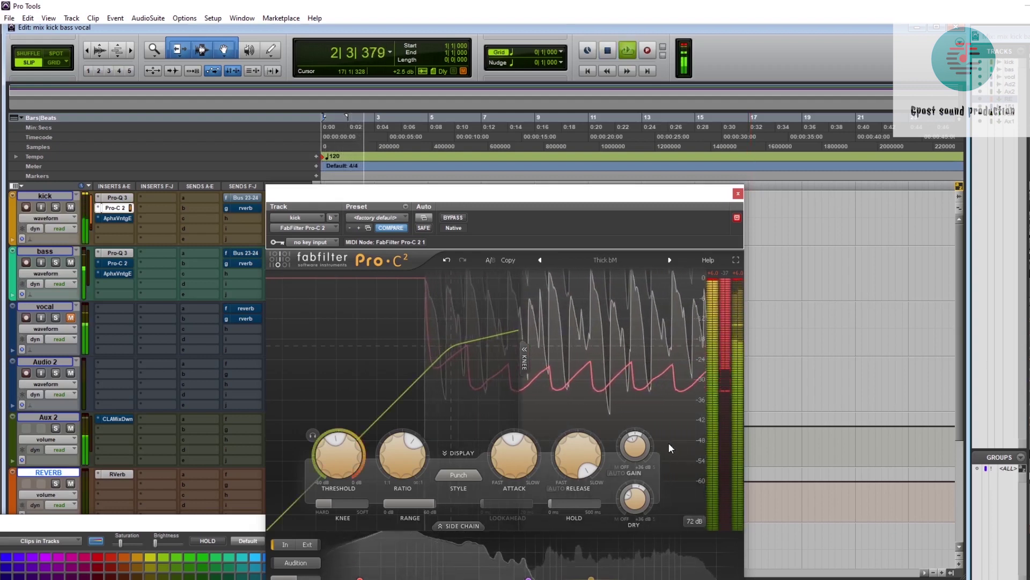
{"action": "key", "text": "space"}
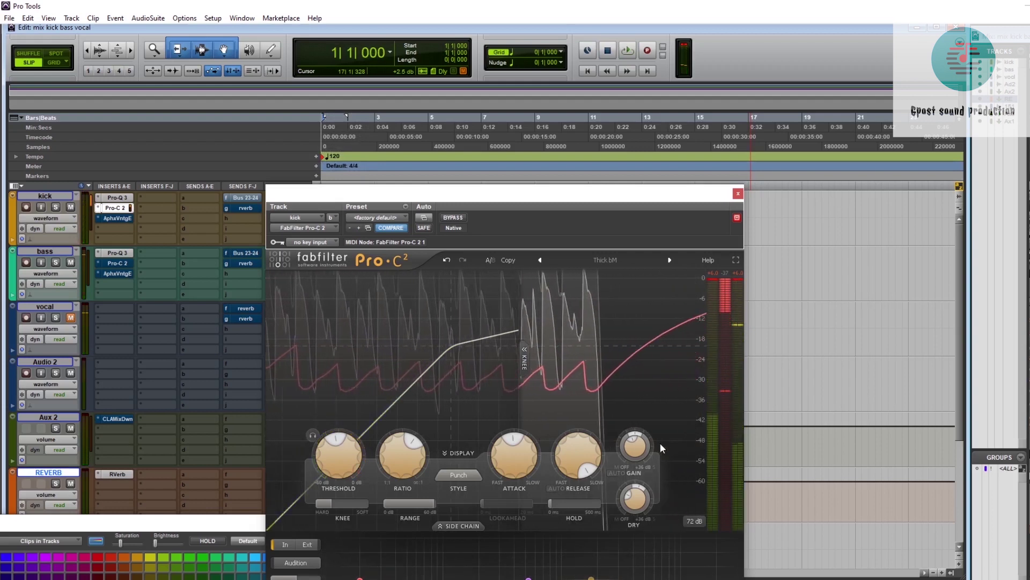
Set the kick compressor's release to 336.1 ms, check it in playback and fine-tune the attack.
{"action": "left_click_drag", "start_coordinate": [585, 457], "coordinate": [586, 524]}
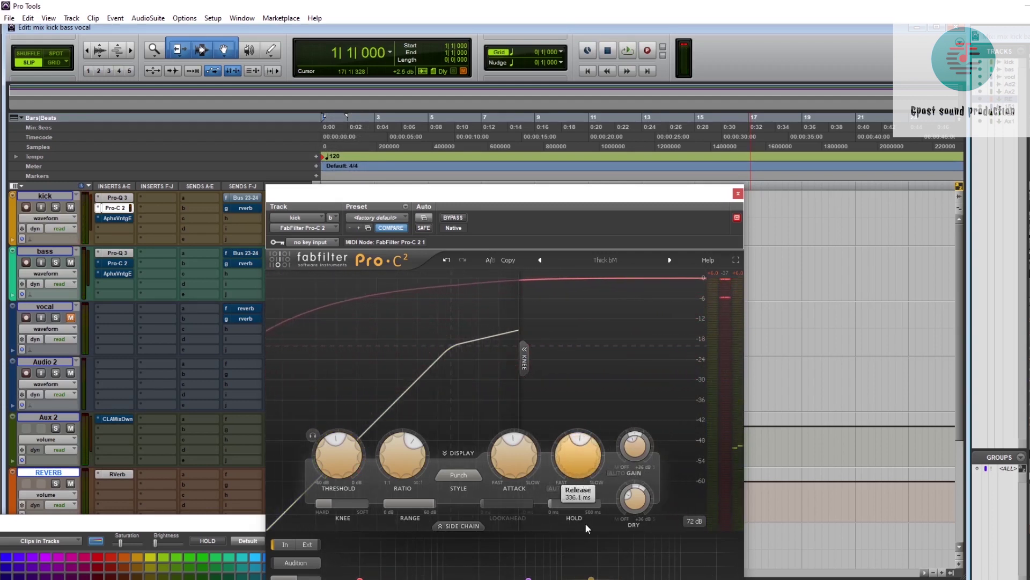
{"action": "key", "text": "space"}
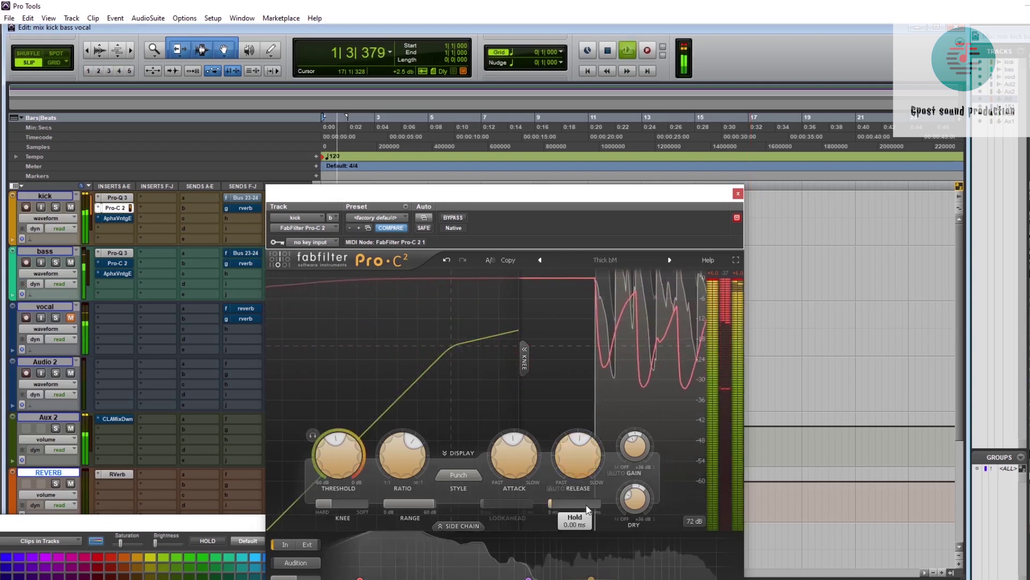
{"action": "key", "text": "space"}
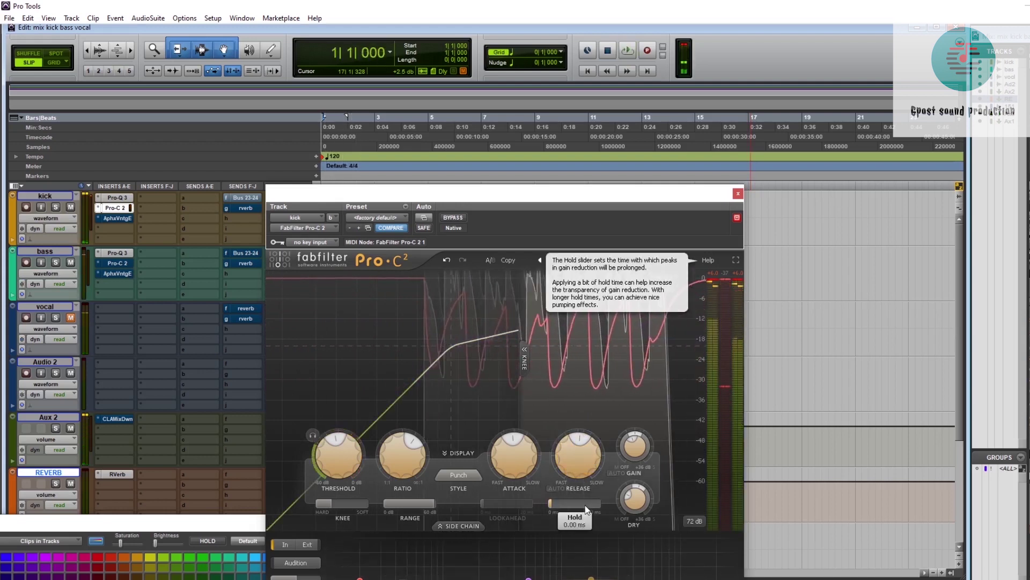
{"action": "mouse_move", "coordinate": [524, 456]}
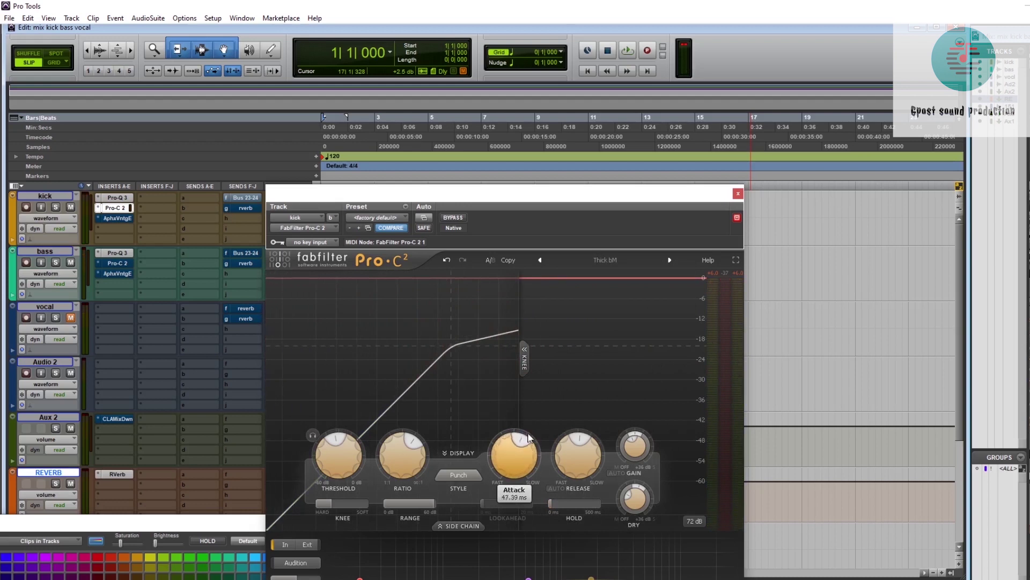
{"action": "left_click_drag", "start_coordinate": [528, 434], "coordinate": [529, 443]}
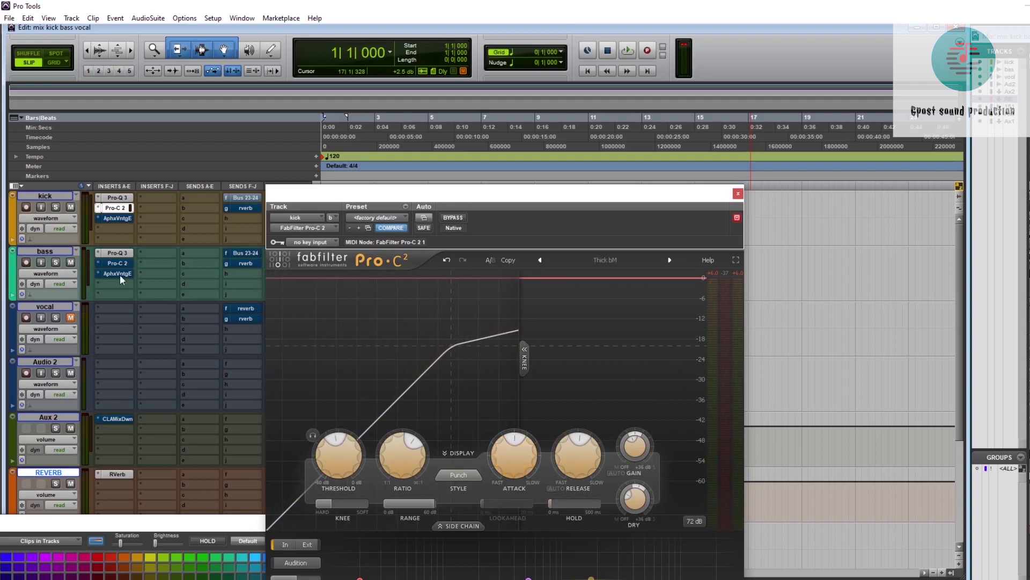
In the kick's Pro-Q 3, re-enable the two disabled dynamic bands, including the one at 4801.8 Hz, and audition the result.
{"action": "left_click", "coordinate": [118, 199]}
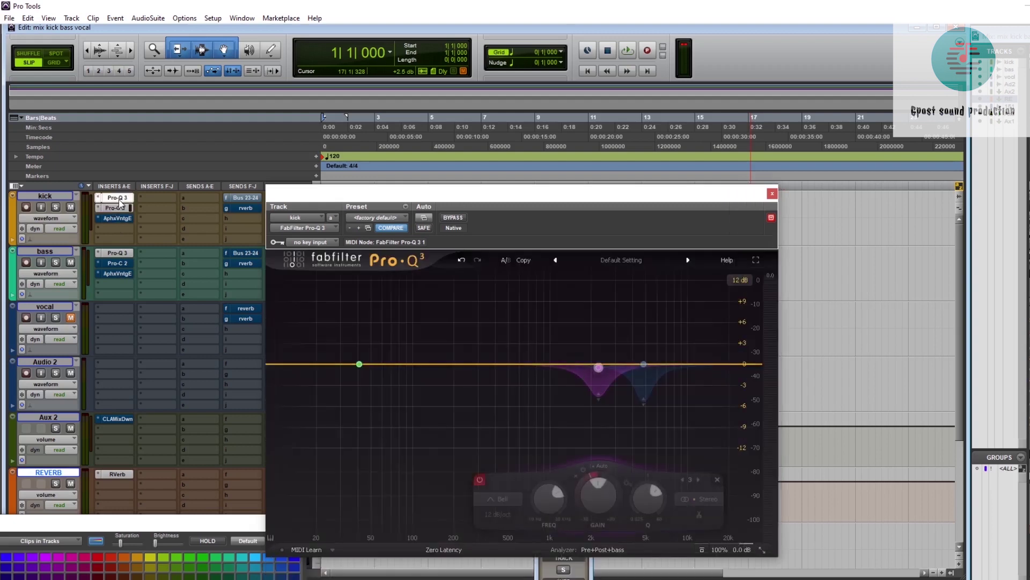
{"action": "right_click", "coordinate": [599, 368]}
{"action": "left_click", "coordinate": [622, 378]}
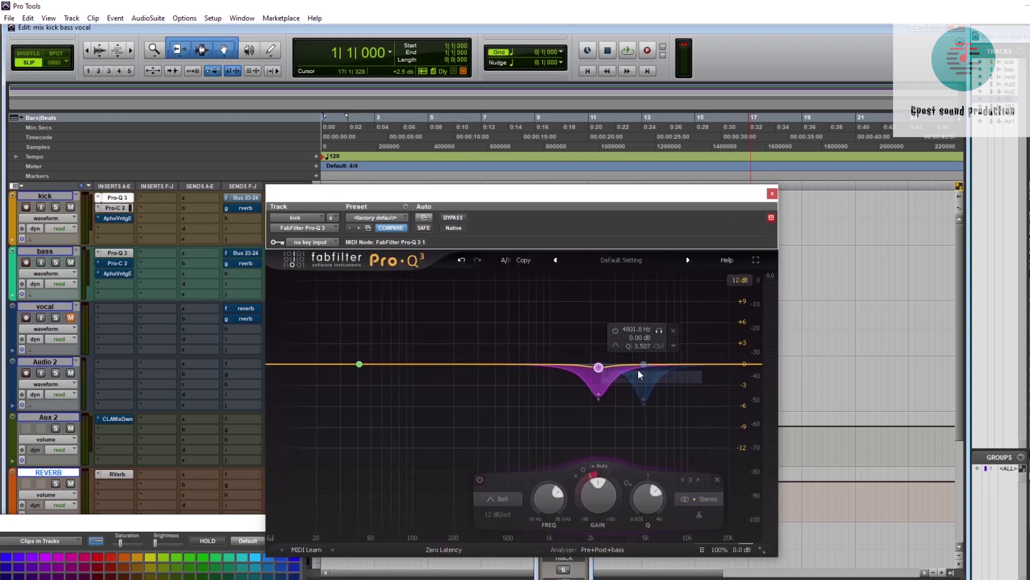
{"action": "left_click", "coordinate": [645, 364]}
{"action": "right_click", "coordinate": [645, 363]}
{"action": "left_click", "coordinate": [662, 371]}
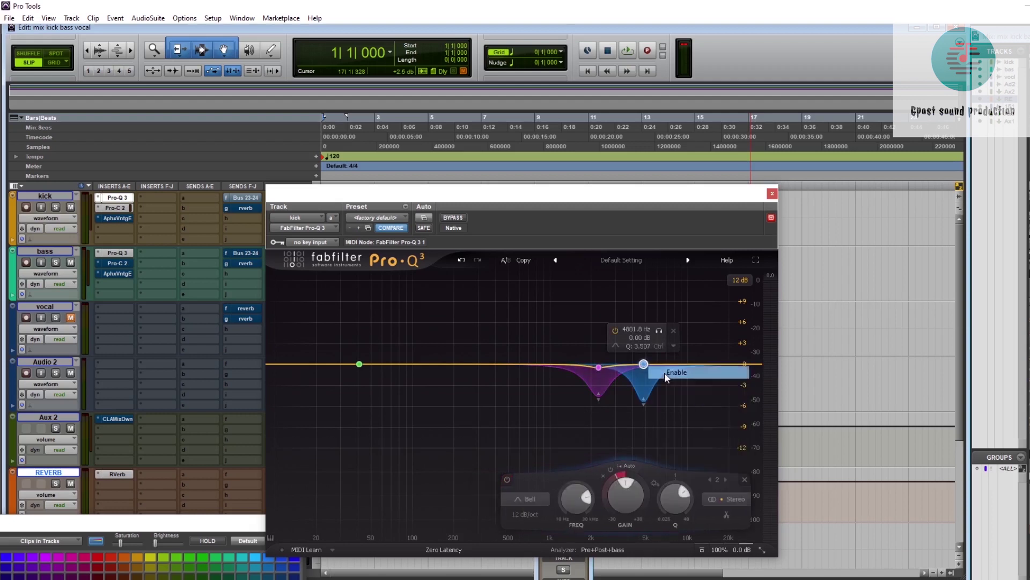
{"action": "key", "text": "space"}
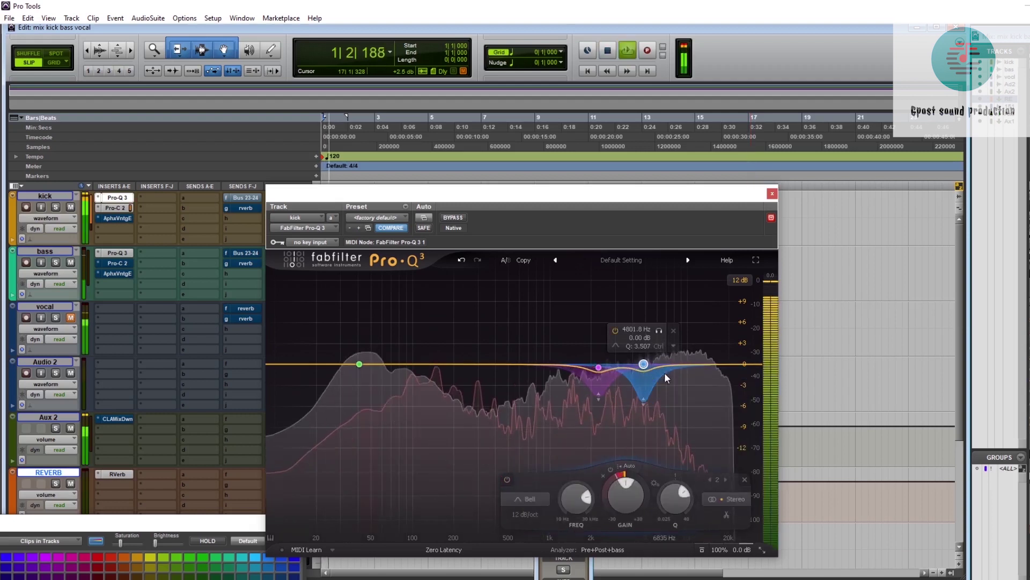
{"action": "key", "text": "space"}
Add a dynamic bell cut at 9014.3 Hz to the kick's Pro-Q 3, narrow its Q to 5.021 and listen in playback.
{"action": "left_click", "coordinate": [681, 363]}
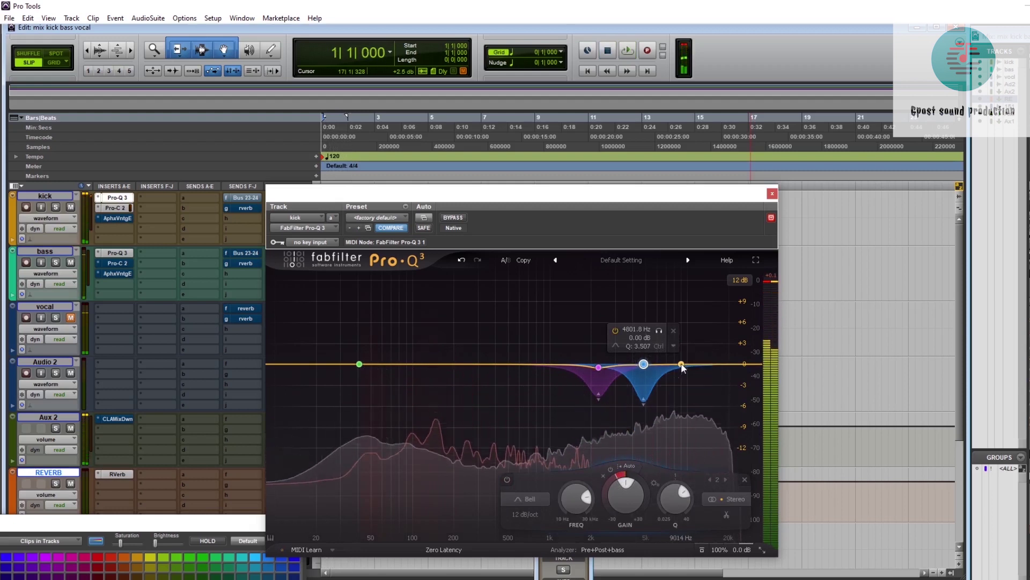
{"action": "right_click", "coordinate": [681, 364]}
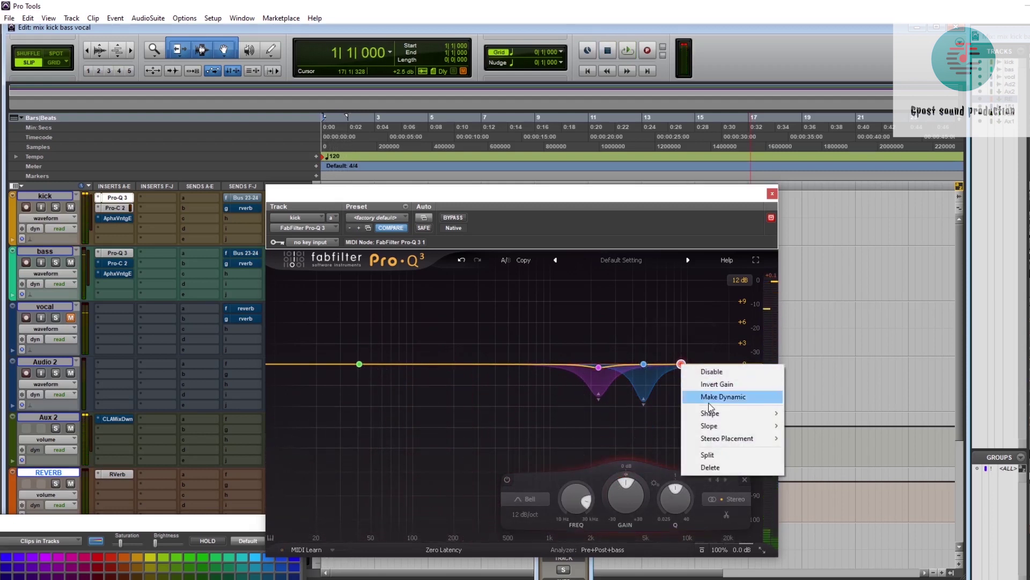
{"action": "left_click", "coordinate": [708, 396]}
{"action": "scroll", "coordinate": [684, 373], "scroll_direction": "up", "scroll_amount": 8}
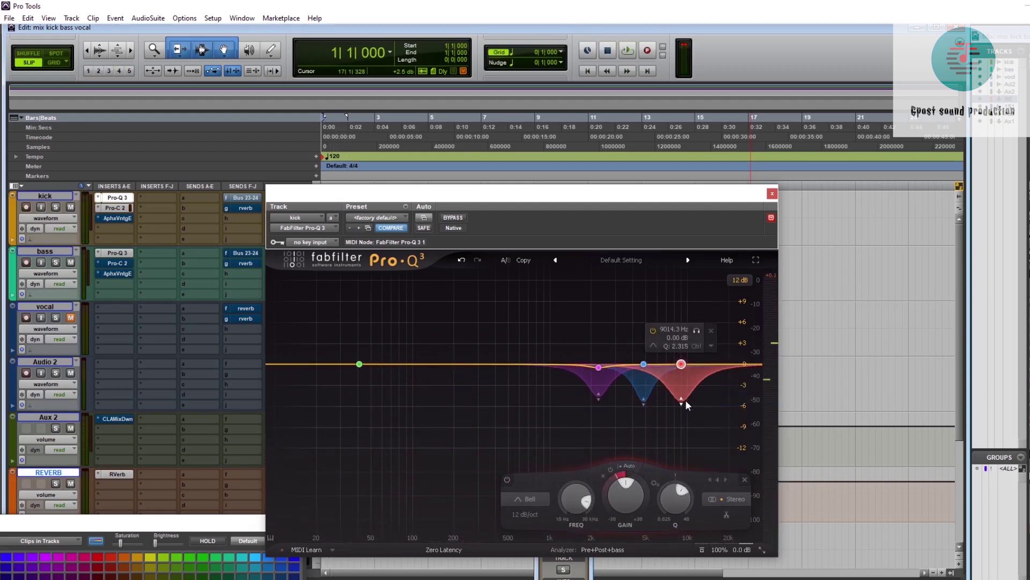
{"action": "key", "text": "space"}
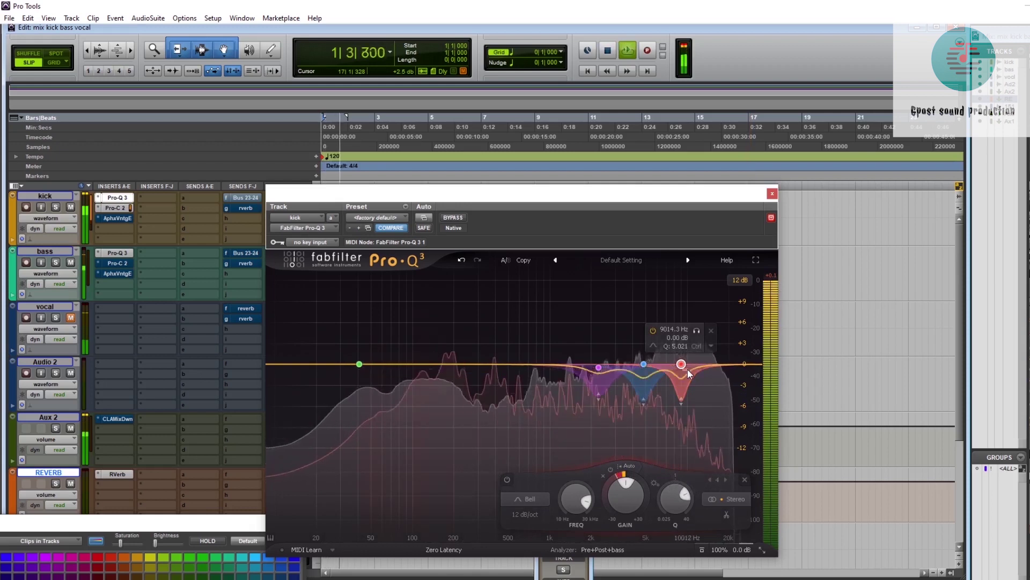
{"action": "key", "text": "space"}
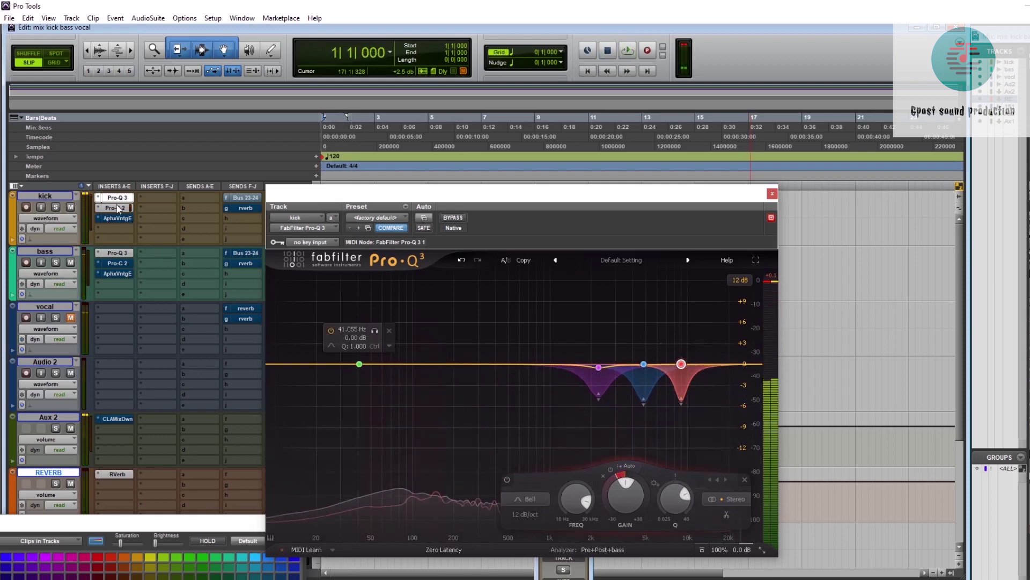
Return to the kick's Pro-C 2 and fine-tune its release time during playback.
{"action": "left_click", "coordinate": [117, 207]}
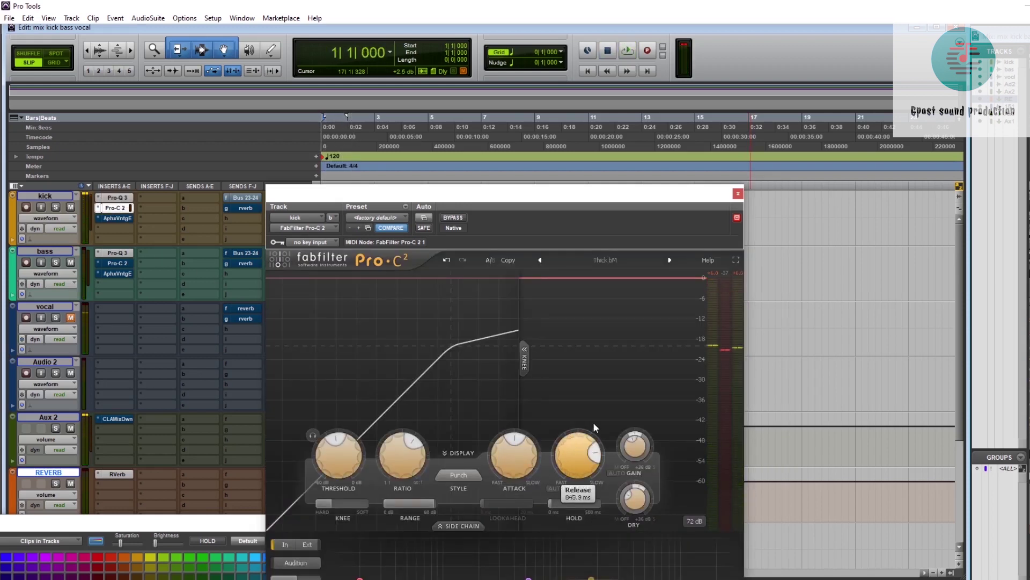
{"action": "scroll", "coordinate": [595, 444], "scroll_direction": "down", "scroll_amount": 3}
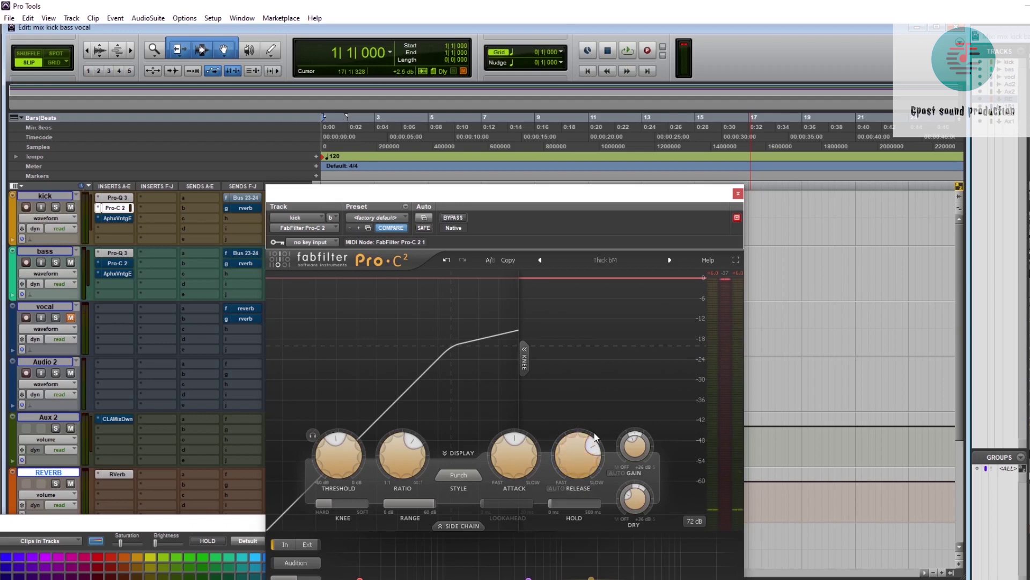
{"action": "key", "text": "space"}
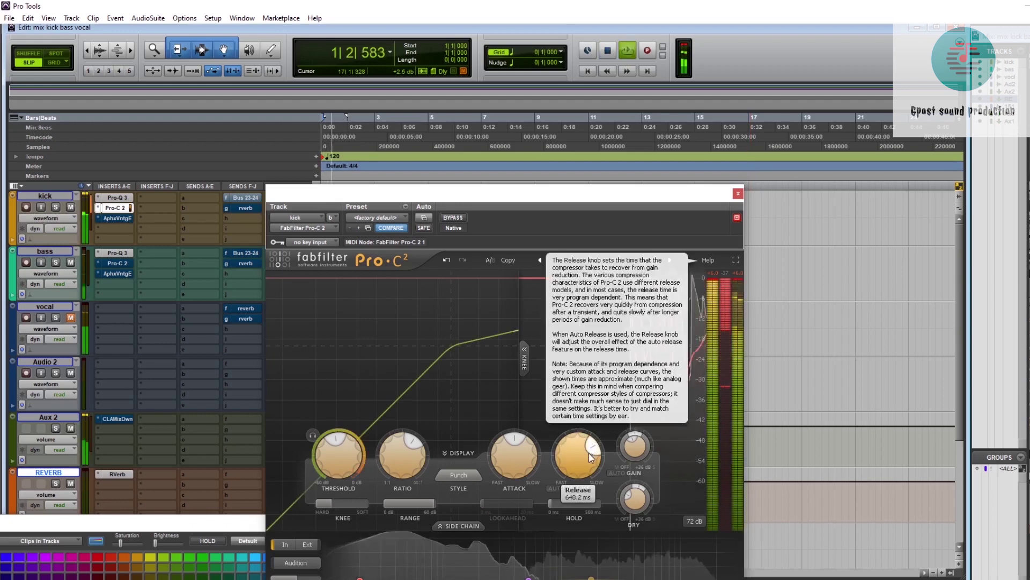
{"action": "scroll", "coordinate": [592, 453], "scroll_direction": "down", "scroll_amount": 3}
{"action": "scroll", "coordinate": [592, 456], "scroll_direction": "up", "scroll_amount": 4}
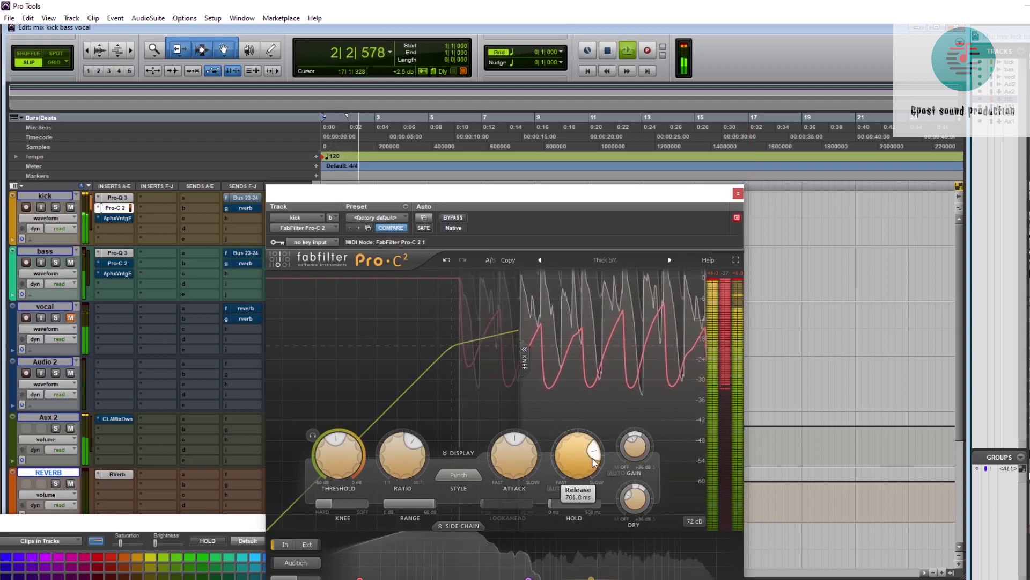
{"action": "key", "text": "space"}
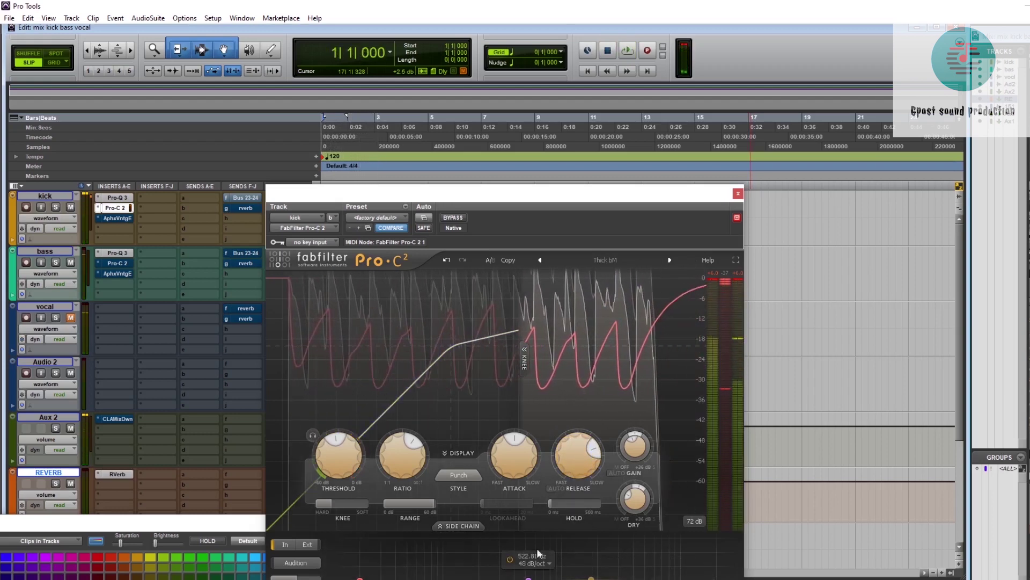
Bring the side-chain EQ fully into view, raise its low-pass filter to 19136 Hz and audition the compression.
{"action": "left_click_drag", "start_coordinate": [505, 193], "coordinate": [507, 99]}
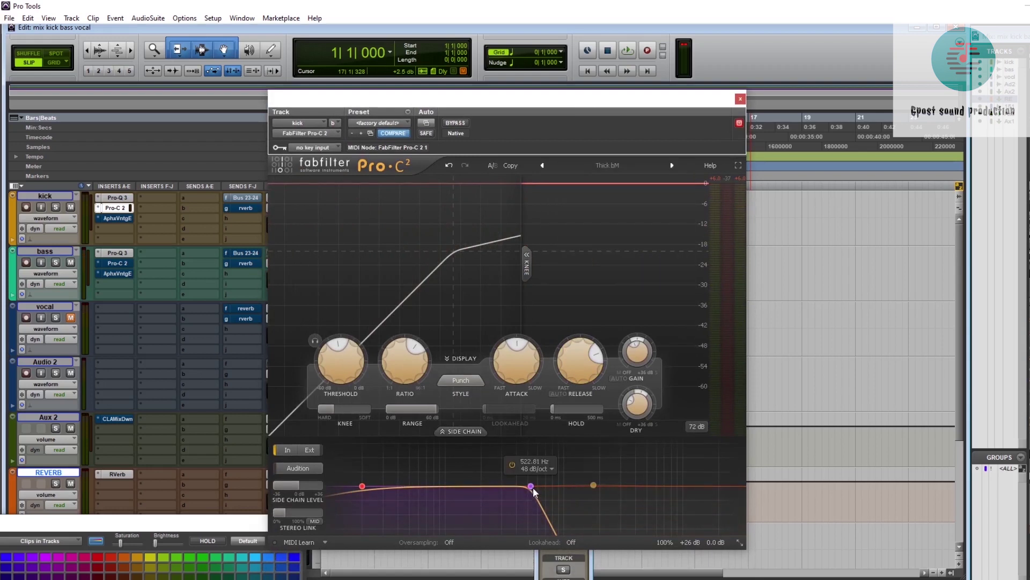
{"action": "mouse_move", "coordinate": [535, 491]}
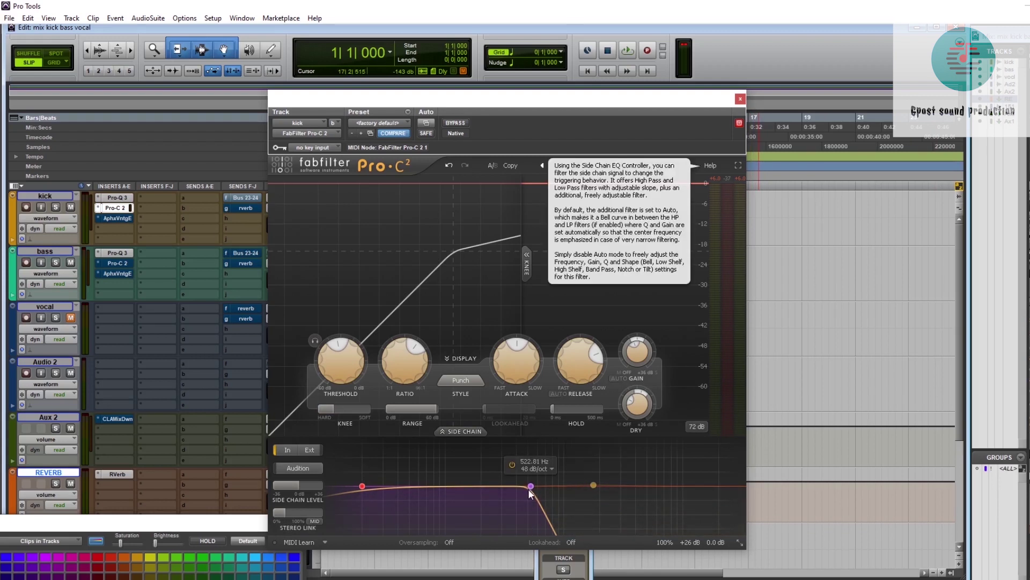
{"action": "left_click_drag", "start_coordinate": [532, 485], "coordinate": [588, 486]}
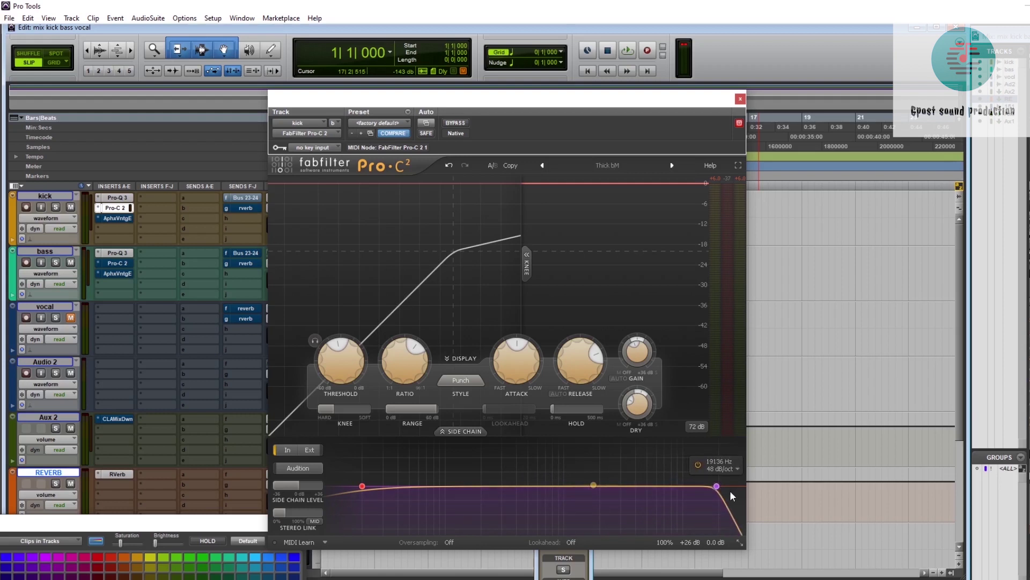
{"action": "key", "text": "space"}
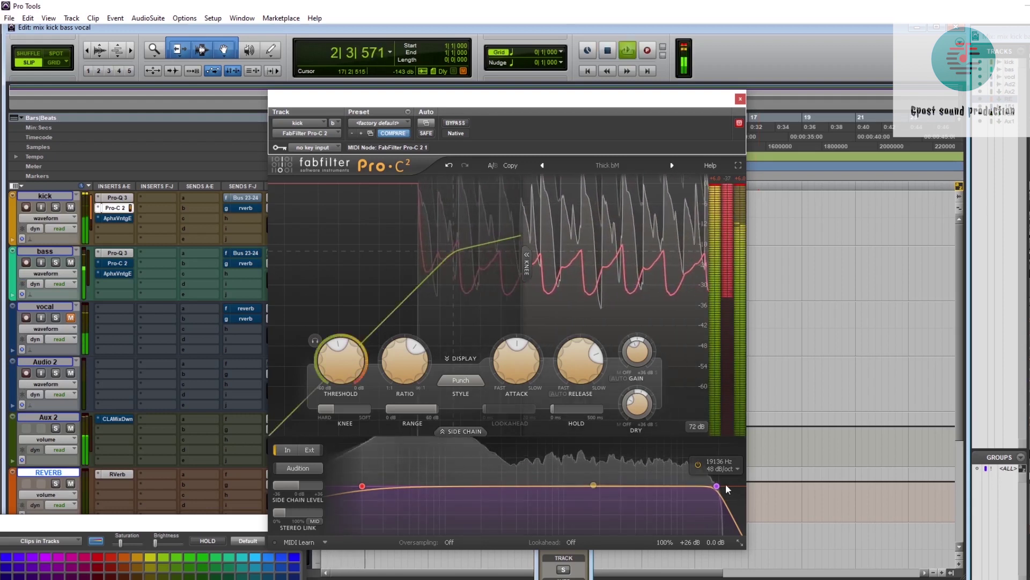
{"action": "key", "text": "space"}
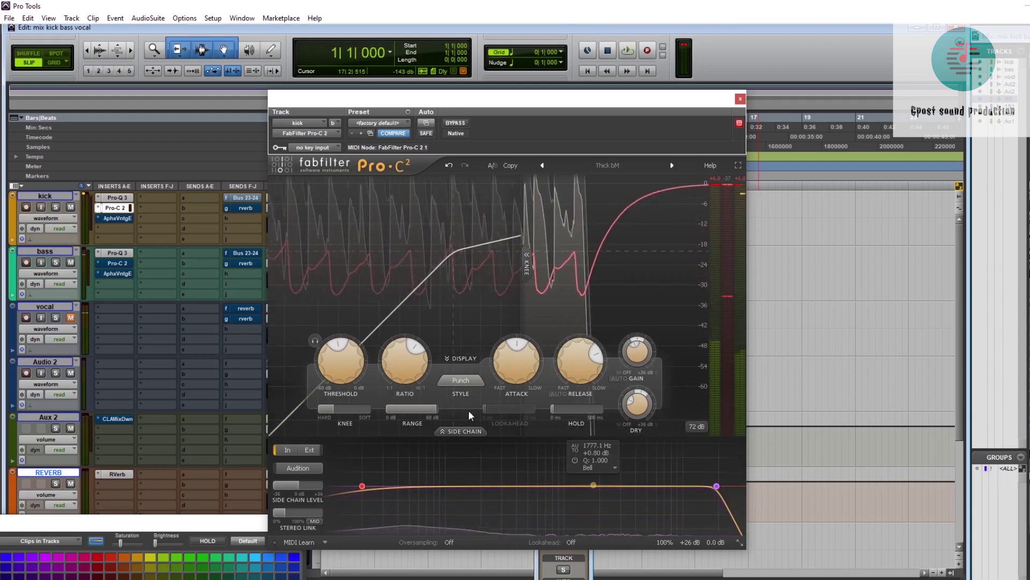
During playback, make the kick compressor's attack faster and shorten its release to about 318 ms.
{"action": "mouse_move", "coordinate": [595, 354]}
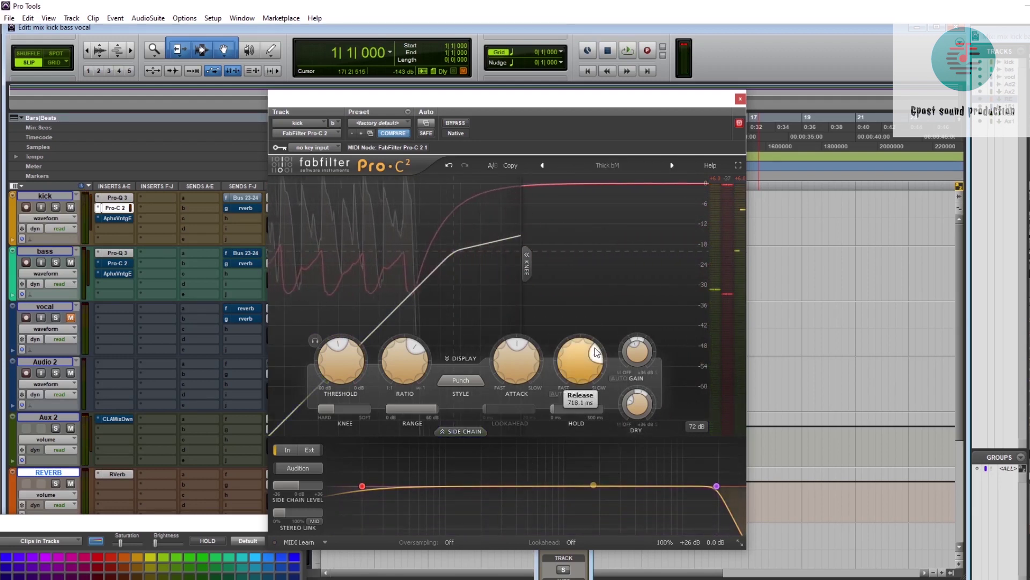
{"action": "key", "text": "space"}
{"action": "scroll", "coordinate": [501, 353], "scroll_direction": "down", "scroll_amount": 2}
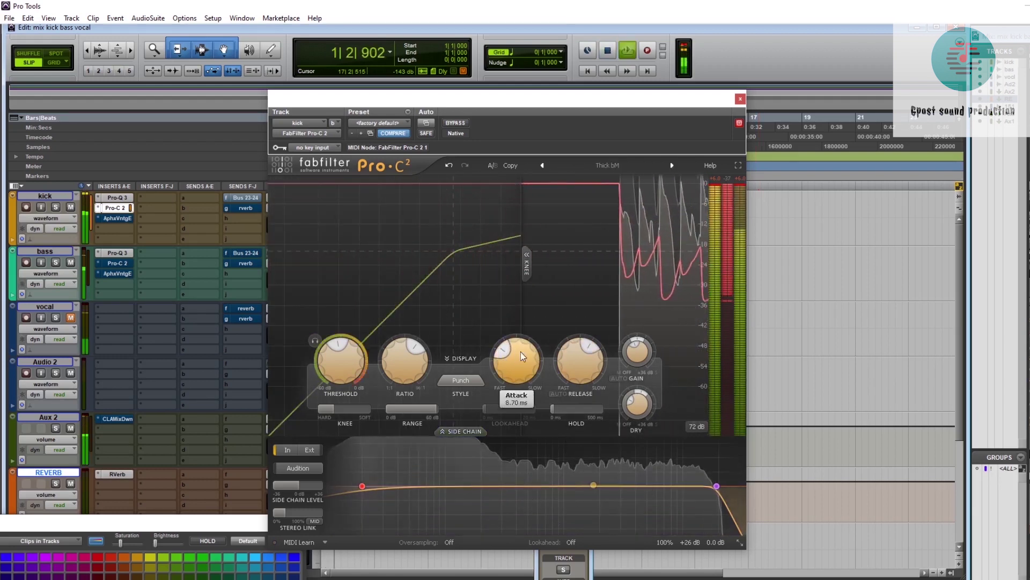
{"action": "scroll", "coordinate": [577, 345], "scroll_direction": "down", "scroll_amount": 3}
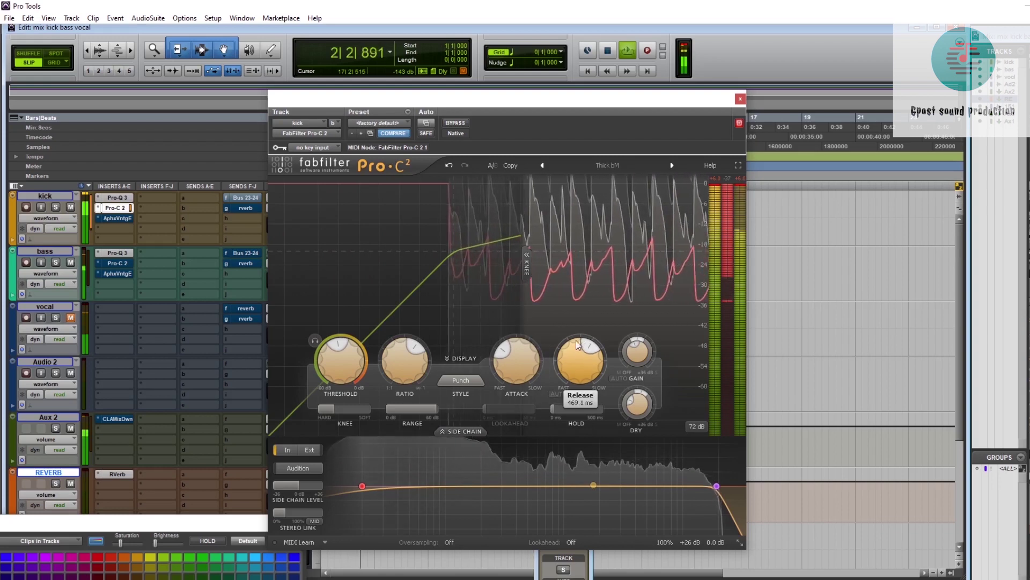
{"action": "left_click_drag", "start_coordinate": [578, 345], "coordinate": [558, 367]}
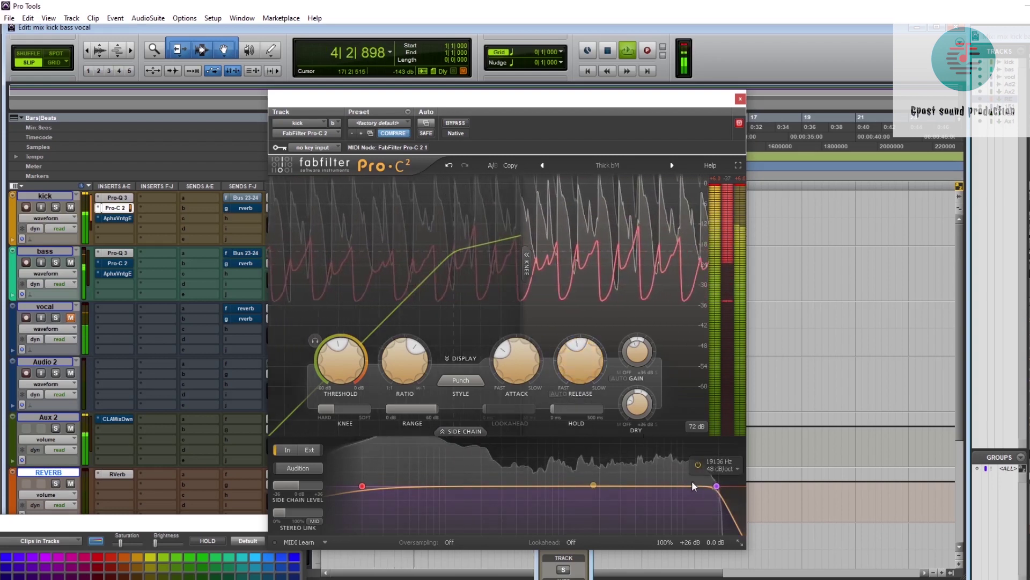
{"action": "key", "text": "space"}
Lower the side-chain low-pass filter of the kick compressor to about 6484 Hz and listen to the gain reduction.
{"action": "left_click_drag", "start_coordinate": [717, 486], "coordinate": [661, 488]}
{"action": "key", "text": "space"}
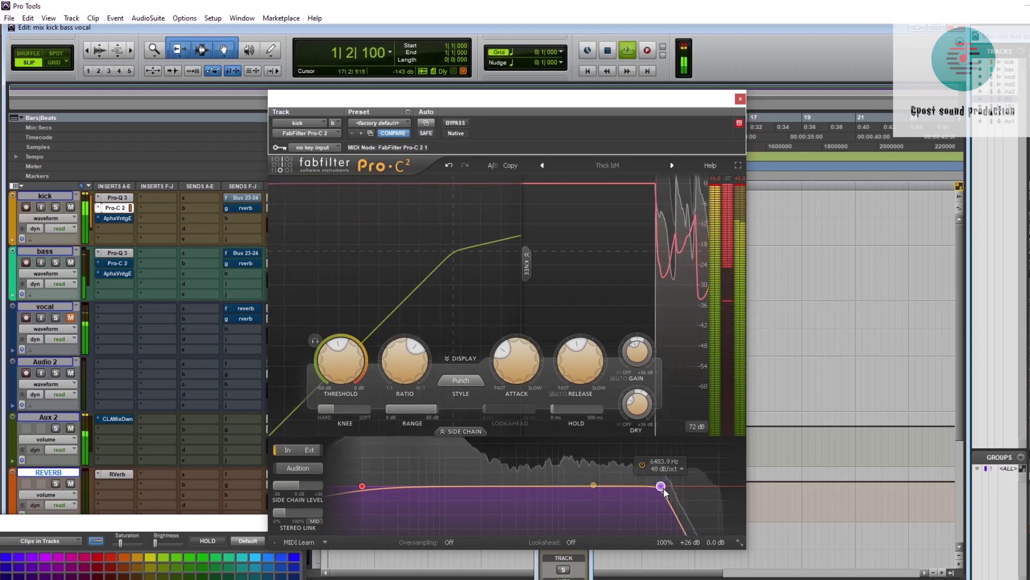
{"action": "mouse_move", "coordinate": [565, 363]}
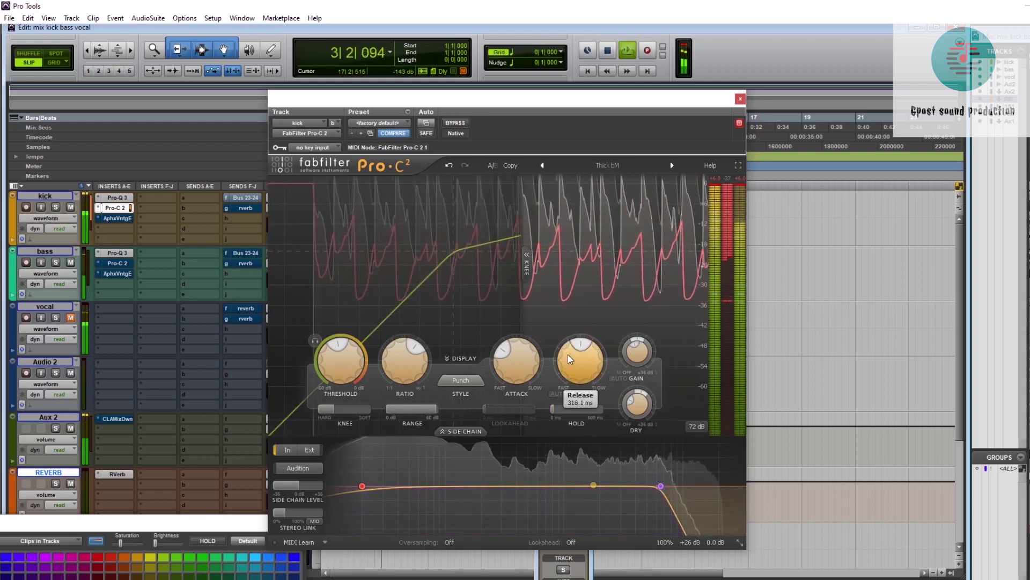
{"action": "key", "text": "space"}
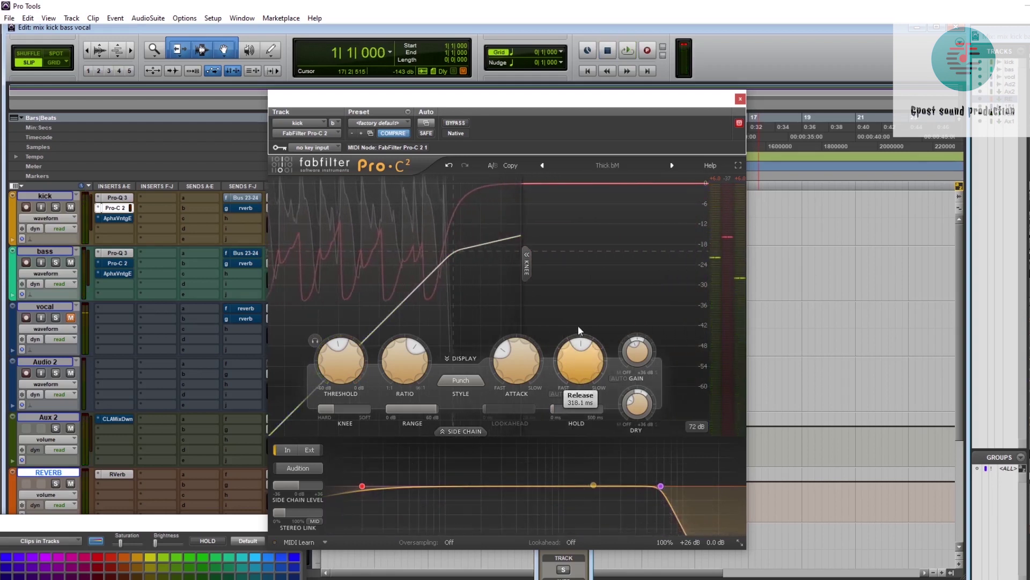
Try a 0 dB knee, the fastest attack and a 2178.1 ms release on the kick compressor and listen.
{"action": "mouse_move", "coordinate": [342, 413]}
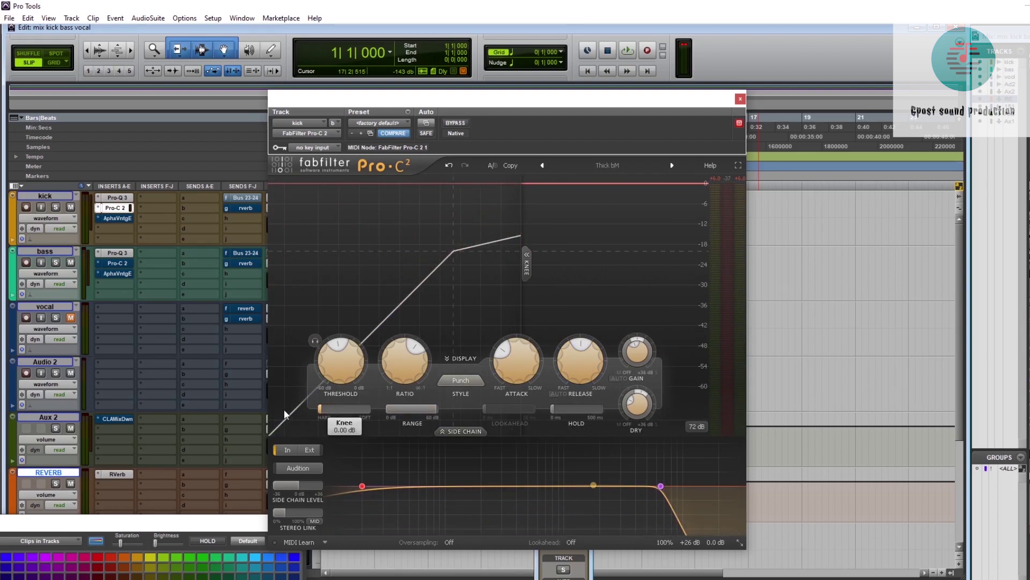
{"action": "left_click_drag", "start_coordinate": [516, 368], "coordinate": [507, 415]}
{"action": "left_click_drag", "start_coordinate": [580, 371], "coordinate": [584, 299]}
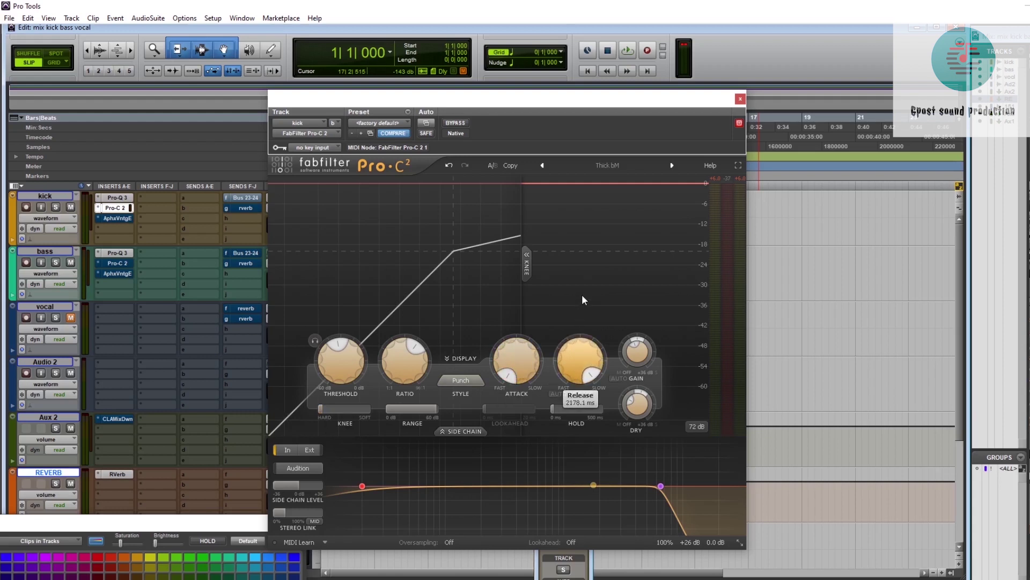
{"action": "left_click_drag", "start_coordinate": [406, 360], "coordinate": [404, 374]}
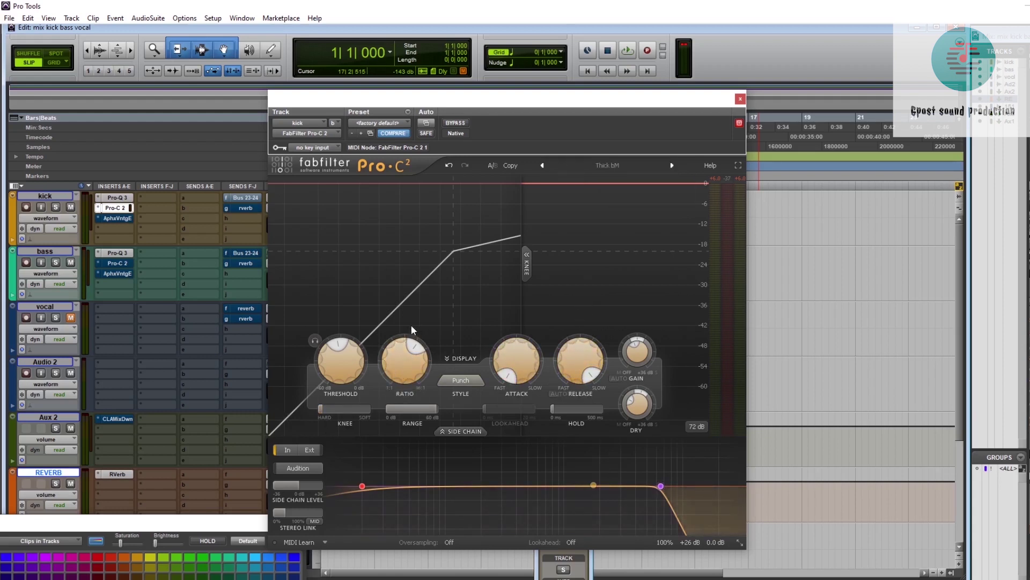
{"action": "mouse_move", "coordinate": [398, 387]}
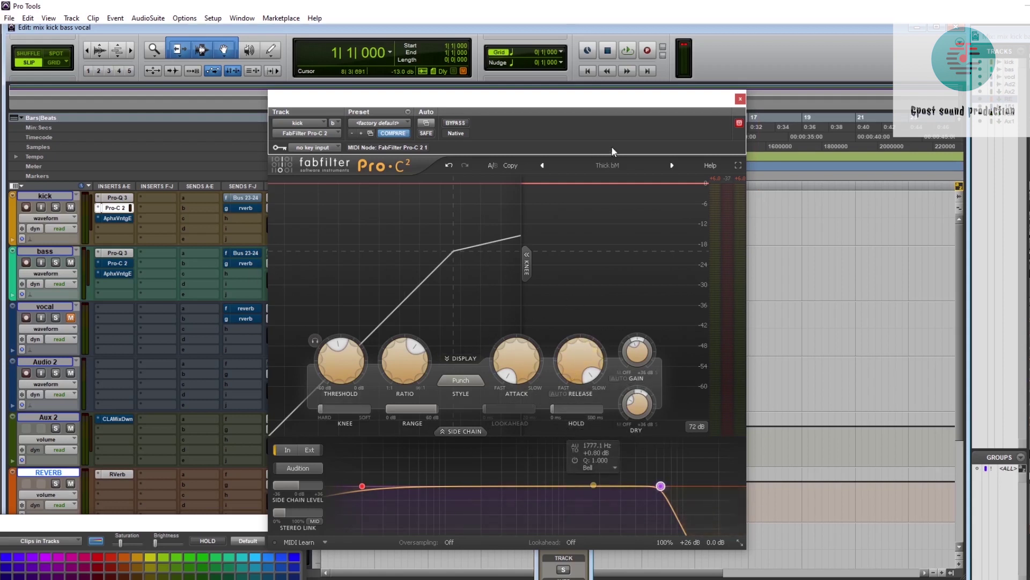
{"action": "key", "text": "space"}
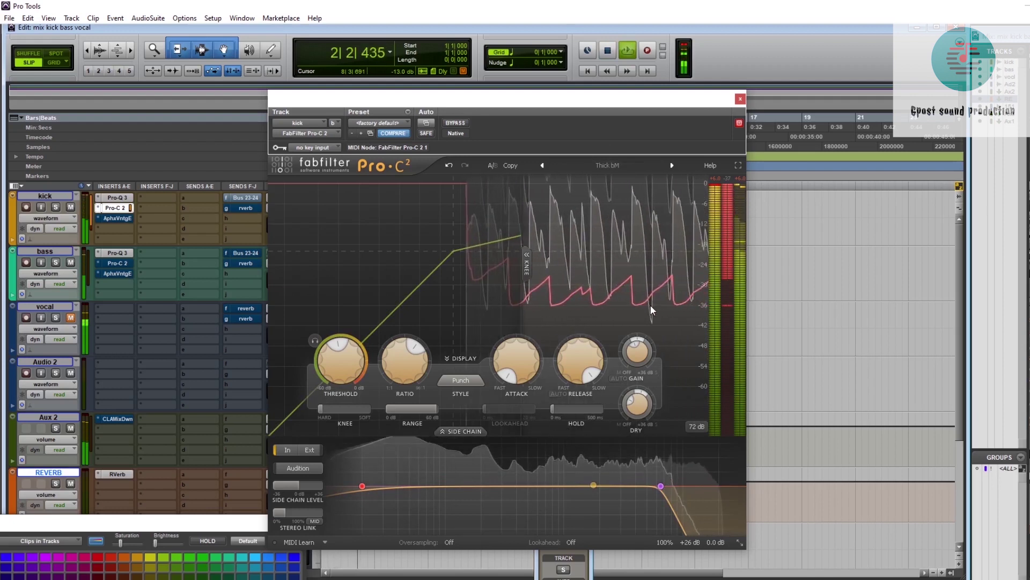
{"action": "key", "text": "space"}
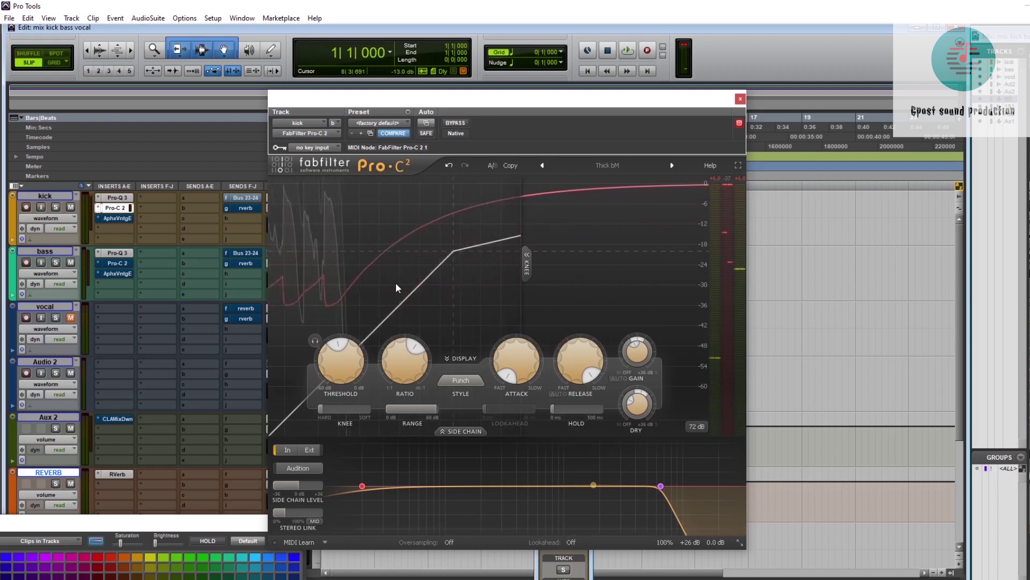
Soften the kick compressor's knee, slow its attack to a mid setting, shorten the release and audition the result.
{"action": "mouse_move", "coordinate": [331, 376]}
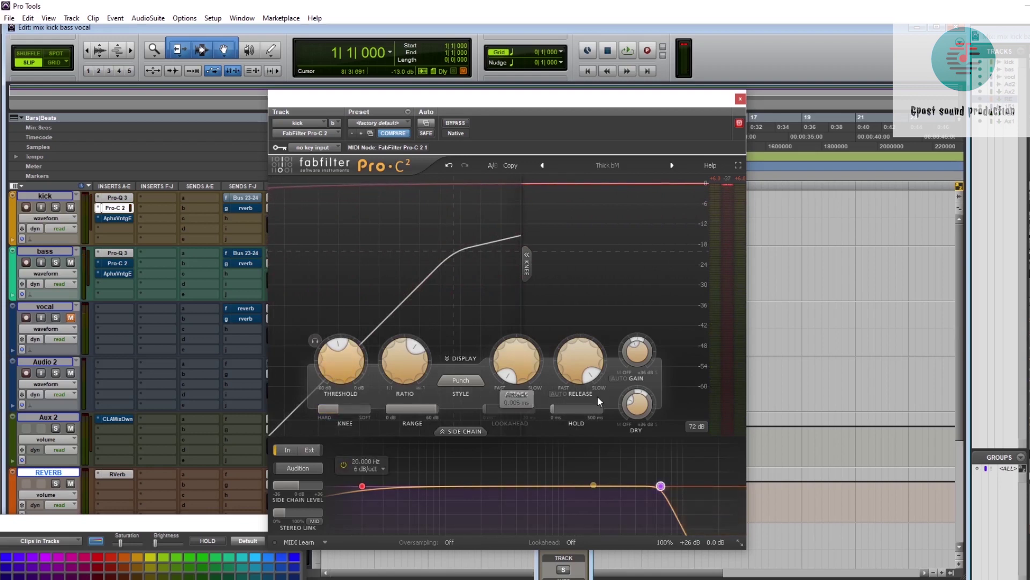
{"action": "mouse_move", "coordinate": [526, 380]}
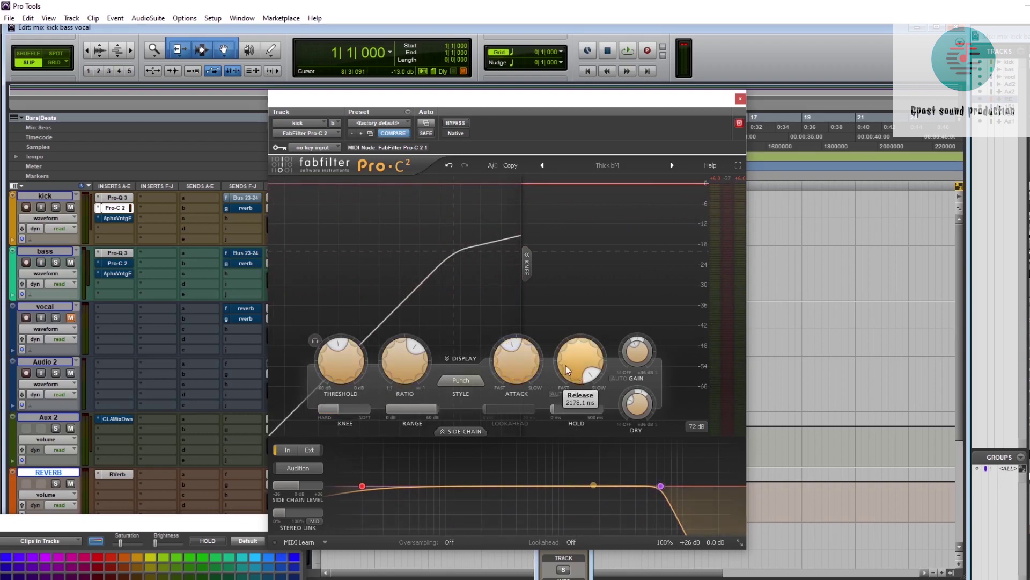
{"action": "scroll", "coordinate": [569, 362], "scroll_direction": "down", "scroll_amount": 5}
{"action": "key", "text": "space"}
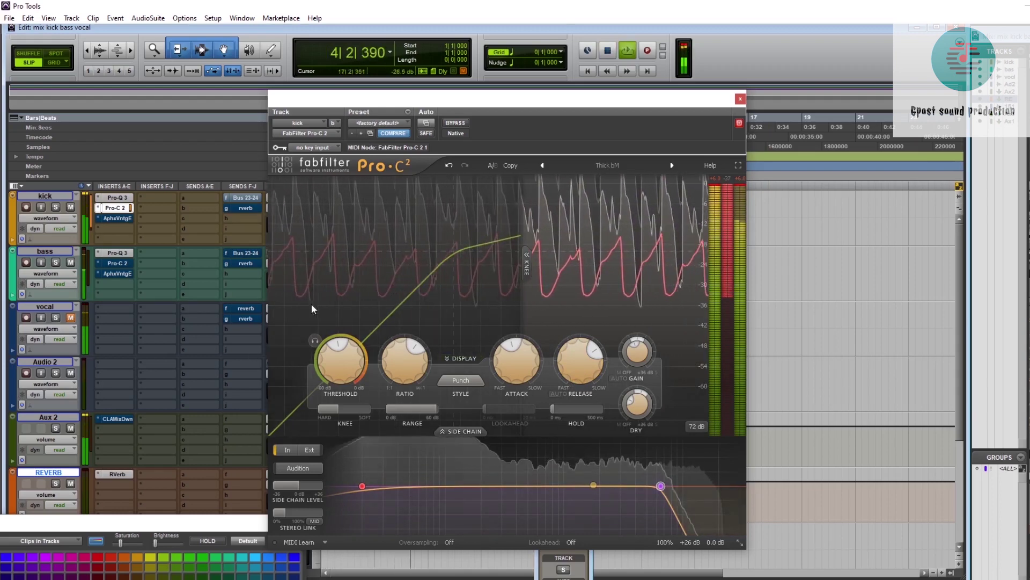
Stop playback, sweep the kick compressor's threshold and leave it slightly higher, and raise its ratio to about 7:1.
{"action": "key", "text": "space"}
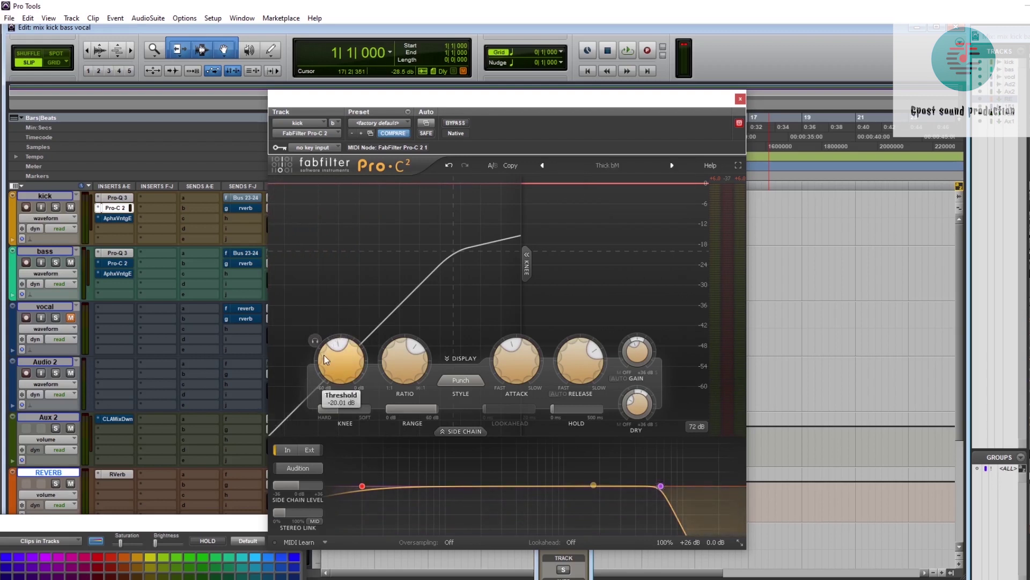
{"action": "left_click_drag", "start_coordinate": [336, 359], "coordinate": [337, 365]}
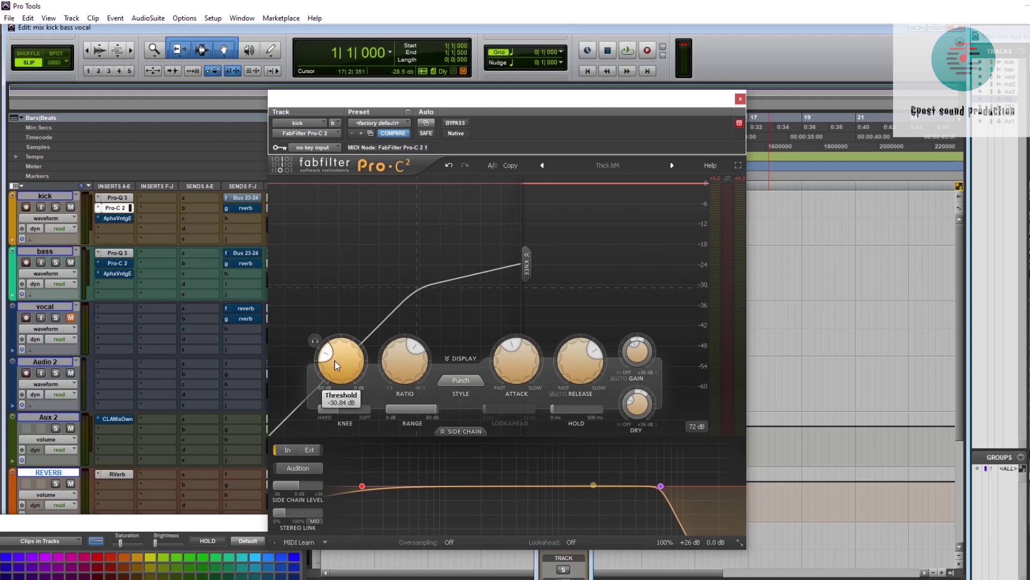
{"action": "left_click_drag", "start_coordinate": [338, 365], "coordinate": [338, 354]}
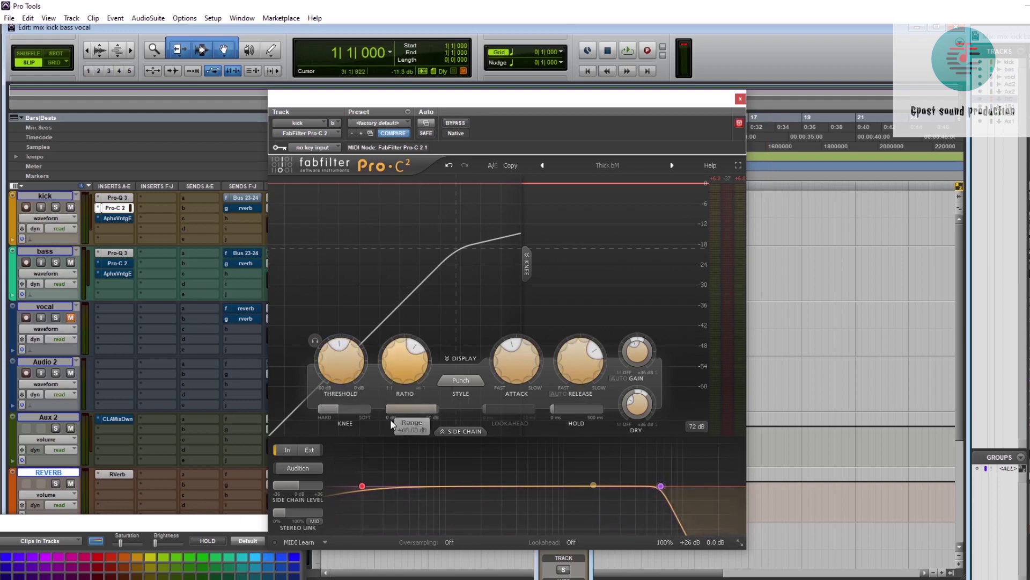
{"action": "left_click_drag", "start_coordinate": [401, 349], "coordinate": [443, 289]}
{"action": "scroll", "coordinate": [442, 285], "scroll_direction": "down", "scroll_amount": 1}
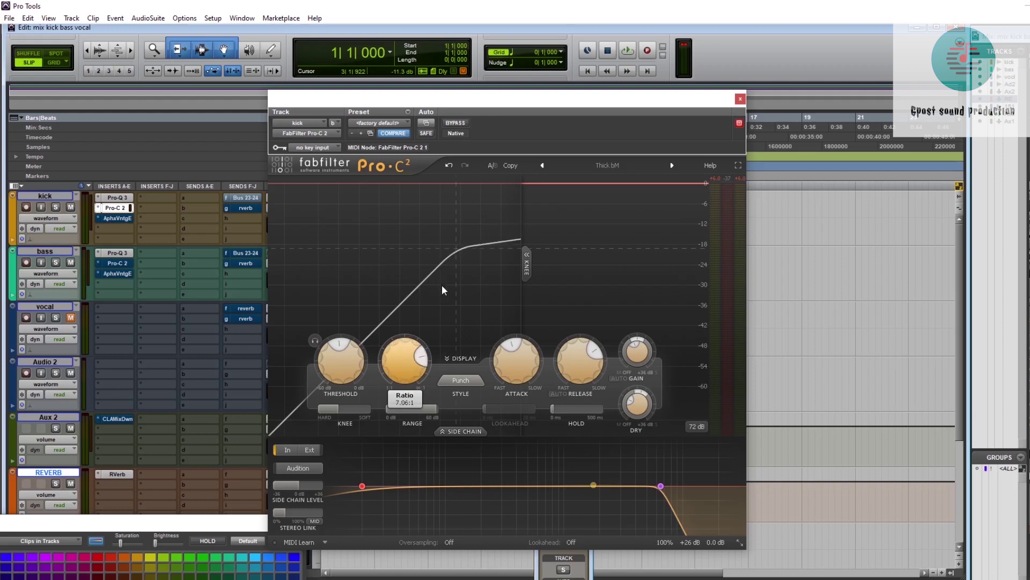
{"action": "scroll", "coordinate": [442, 284], "scroll_direction": "down", "scroll_amount": 5}
Open the bass track's Pro-C 2 compressor and raise its threshold to about -18.9 dB.
{"action": "left_click", "coordinate": [113, 263]}
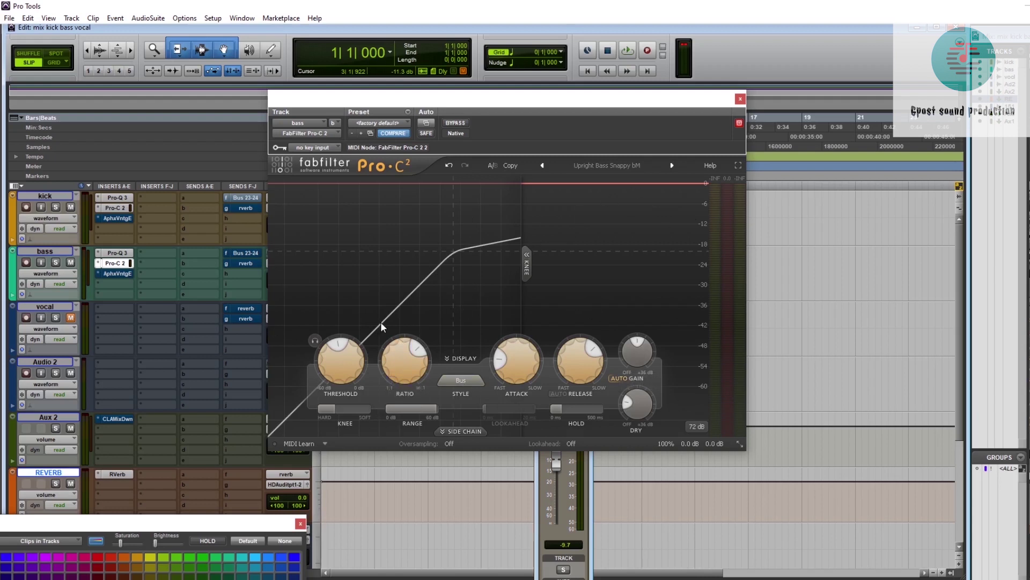
{"action": "mouse_move", "coordinate": [338, 384]}
{"action": "left_click_drag", "start_coordinate": [338, 384], "coordinate": [338, 378]}
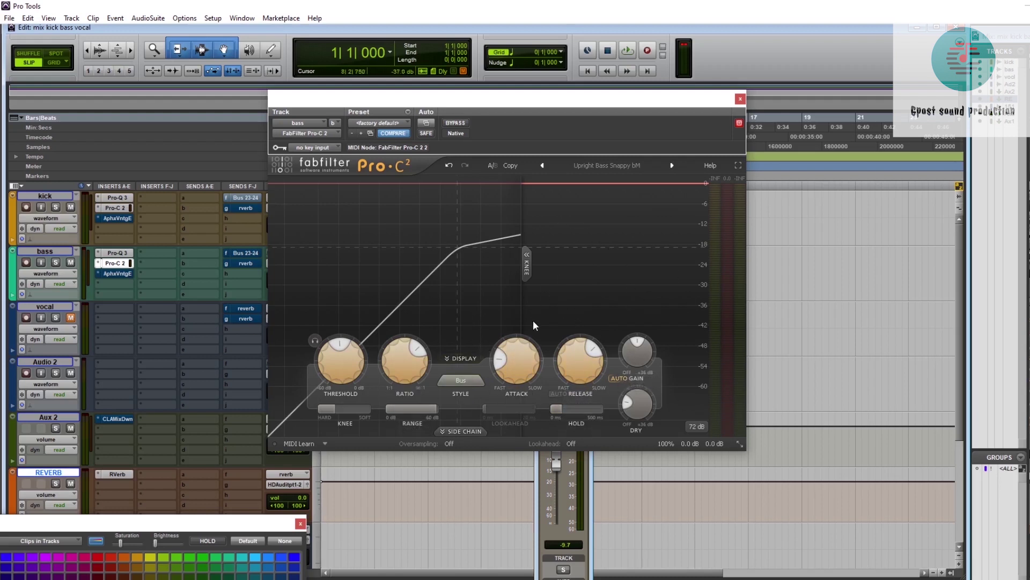
Set the bass compressor to its fastest attack and a very slow release, and raise the ratio slightly.
{"action": "mouse_move", "coordinate": [516, 376]}
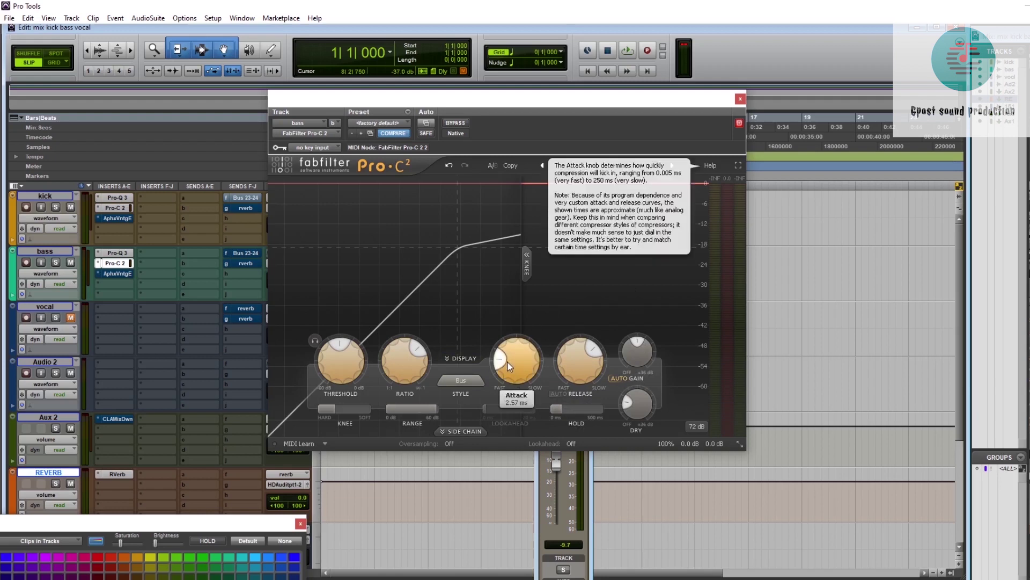
{"action": "left_click_drag", "start_coordinate": [516, 375], "coordinate": [515, 400]}
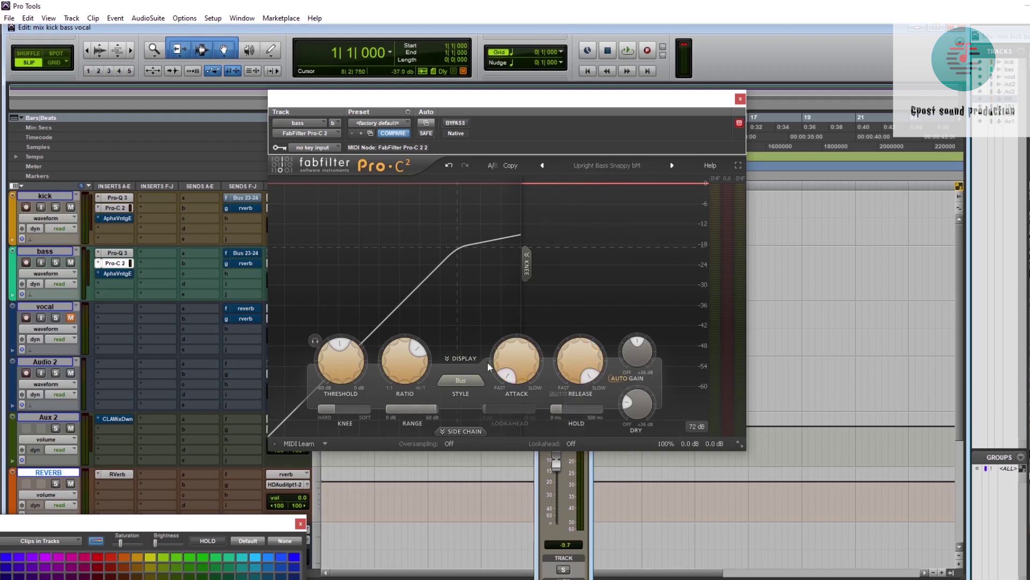
{"action": "mouse_move", "coordinate": [420, 350]}
{"action": "left_click_drag", "start_coordinate": [414, 365], "coordinate": [418, 374]}
{"action": "double_click", "coordinate": [417, 375]}
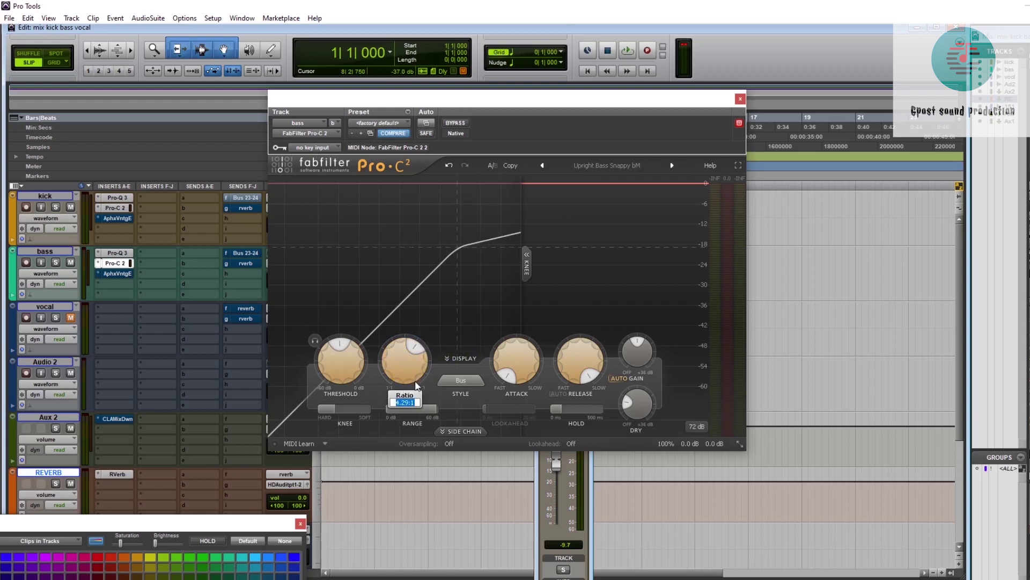
{"action": "mouse_move", "coordinate": [494, 102]}
{"action": "left_mouse_down"}
{"action": "mouse_move", "coordinate": [497, 275]}
{"action": "mouse_move", "coordinate": [495, 107]}
{"action": "left_mouse_up"}
During playback, try an attack of about 8.9 ms, a shorter release and a slightly harder knee on the bass compressor.
{"action": "key", "text": "space"}
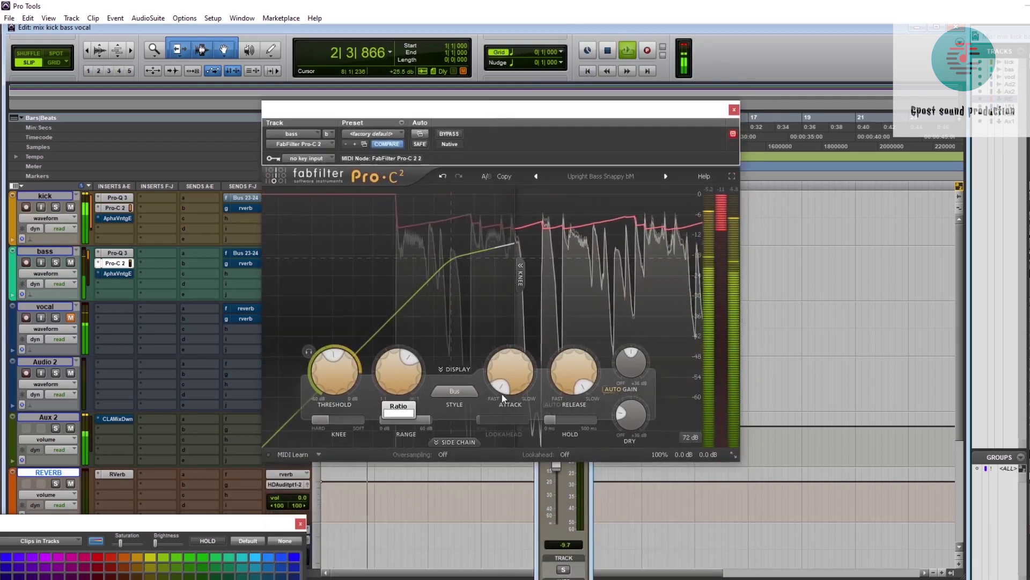
{"action": "left_click_drag", "start_coordinate": [504, 368], "coordinate": [488, 326]}
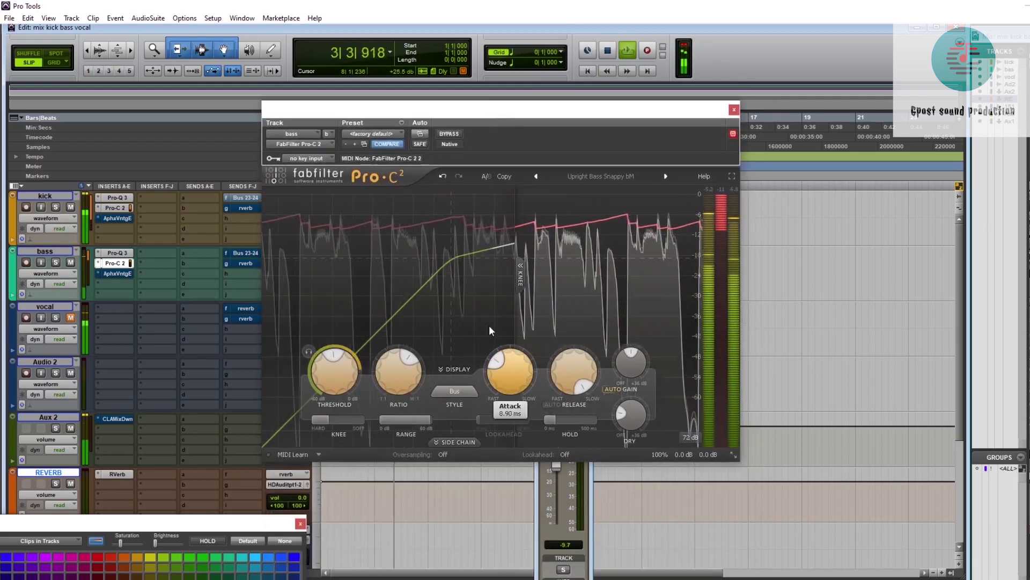
{"action": "left_click_drag", "start_coordinate": [575, 397], "coordinate": [581, 451]}
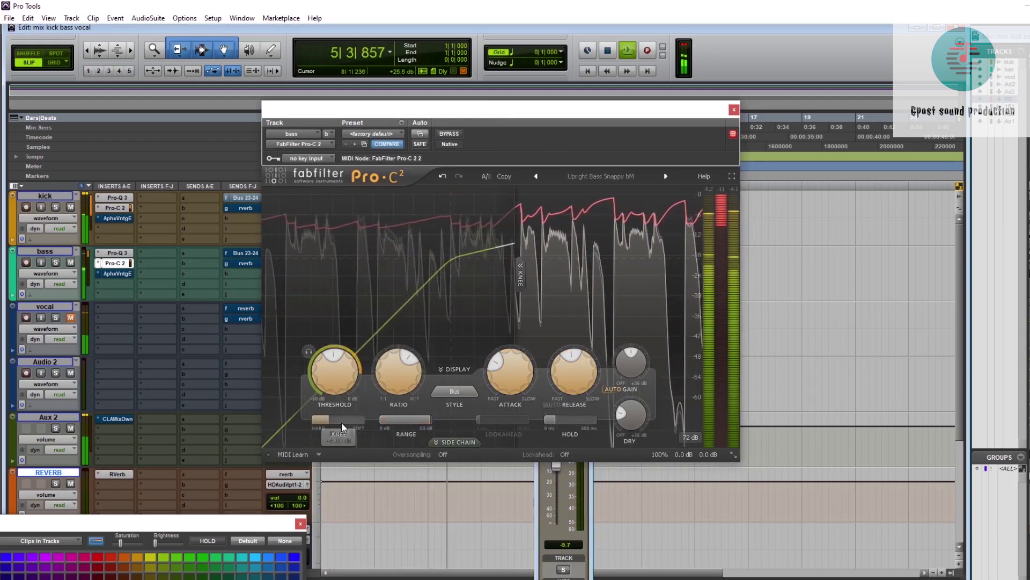
{"action": "left_click_drag", "start_coordinate": [356, 424], "coordinate": [352, 425]}
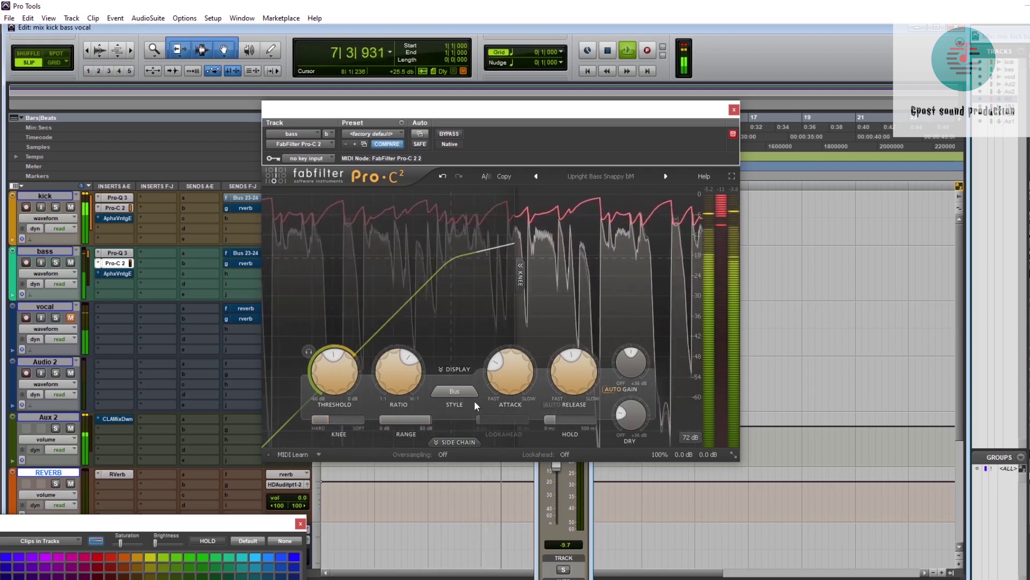
Try a slower attack and a release of about 344.5 ms on the bass compressor and audition the result from the start.
{"action": "left_click_drag", "start_coordinate": [514, 375], "coordinate": [514, 355]}
{"action": "key", "text": "space"}
{"action": "key", "text": "space"}
{"action": "left_click_drag", "start_coordinate": [578, 362], "coordinate": [583, 323]}
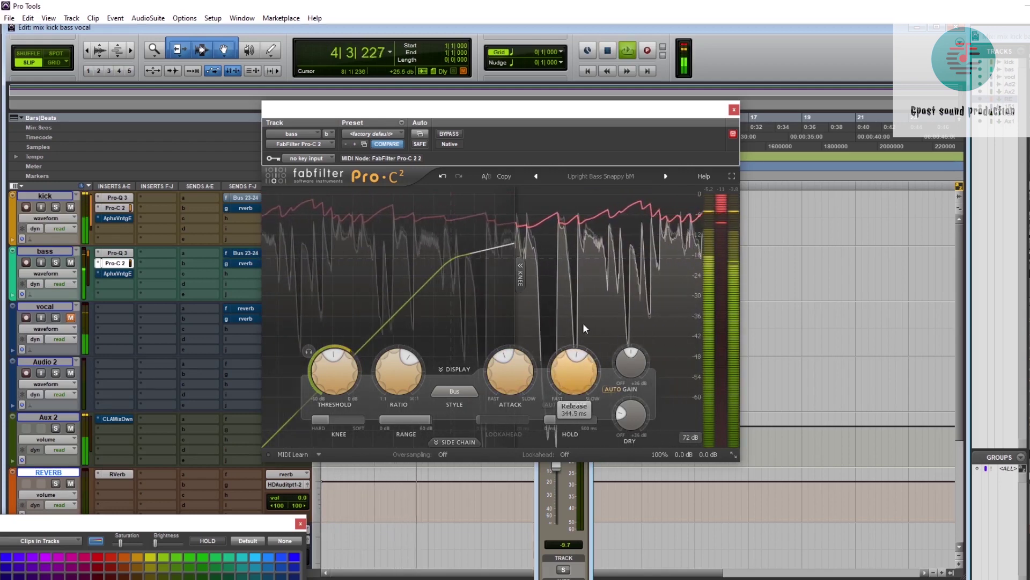
{"action": "key", "text": "space"}
Set the bass compressor's release to about 432.7 ms, make its attack faster and turn the knee fully hard.
{"action": "mouse_move", "coordinate": [571, 376]}
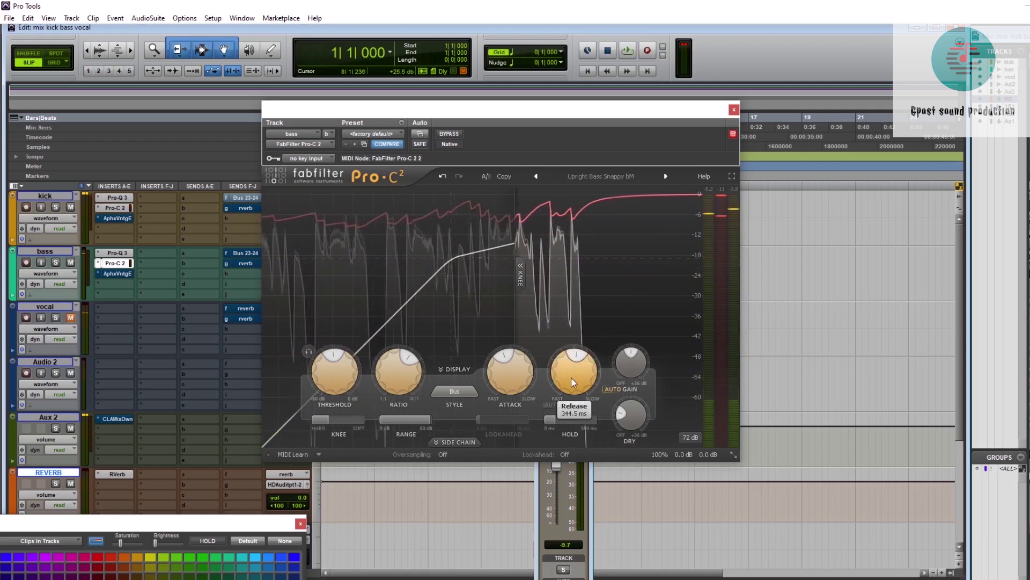
{"action": "left_click_drag", "start_coordinate": [560, 372], "coordinate": [563, 356]}
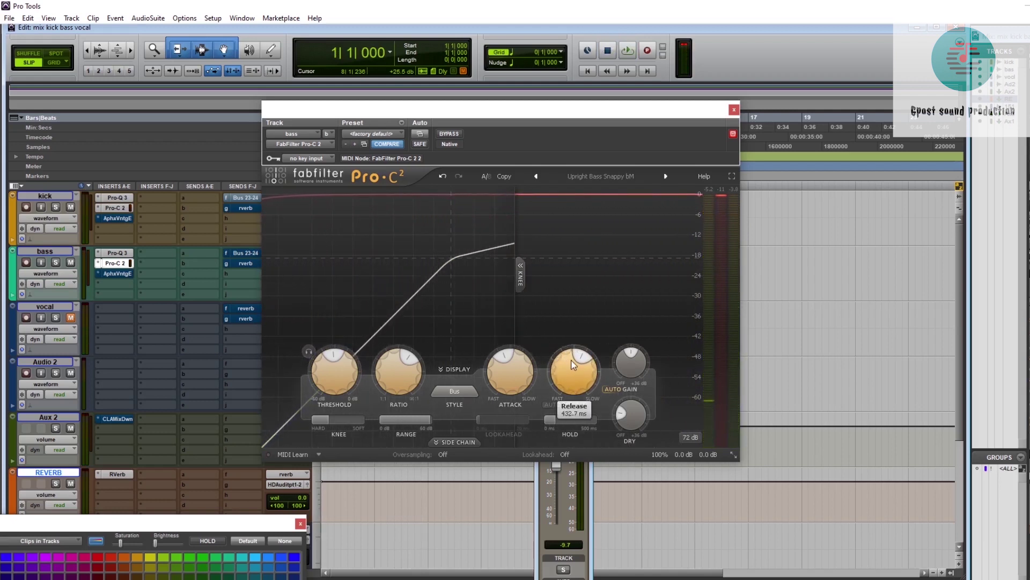
{"action": "mouse_move", "coordinate": [526, 374]}
{"action": "left_click_drag", "start_coordinate": [505, 367], "coordinate": [500, 381]}
{"action": "left_click_drag", "start_coordinate": [322, 422], "coordinate": [292, 421]}
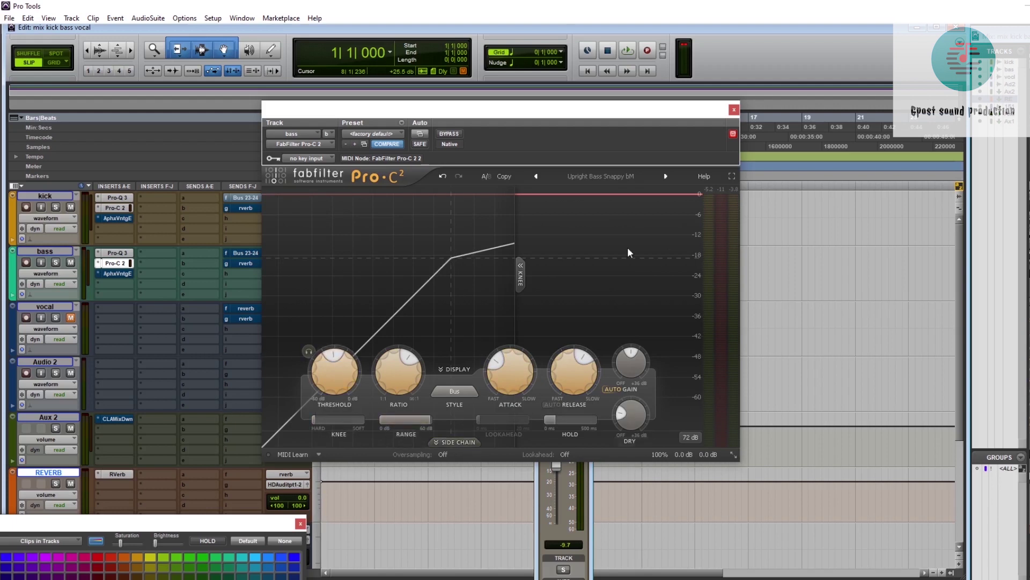
While playing the mix, shorten the bass compressor's release slightly and set its attack to about 5.32 ms.
{"action": "mouse_move", "coordinate": [334, 361]}
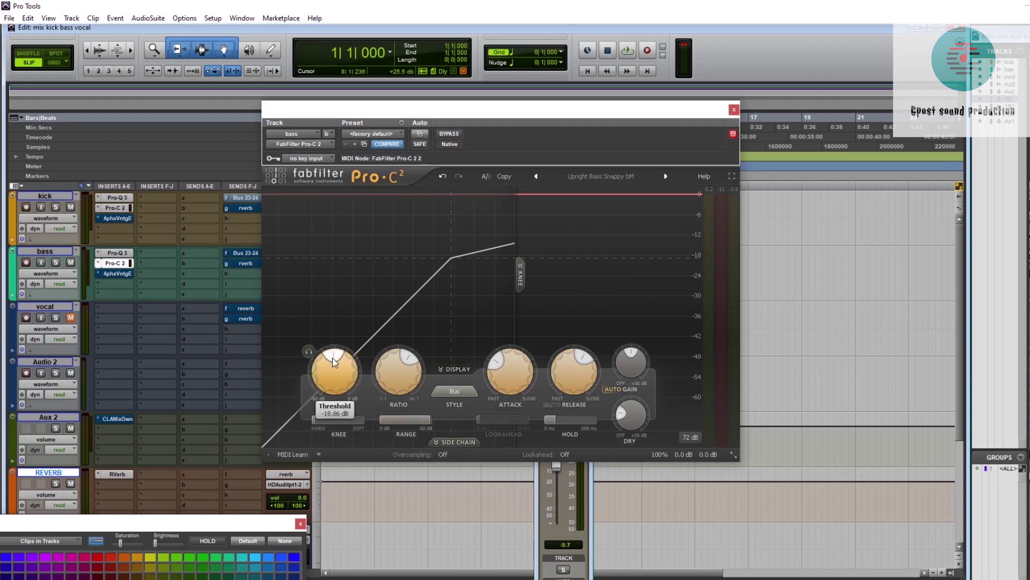
{"action": "key", "text": "space"}
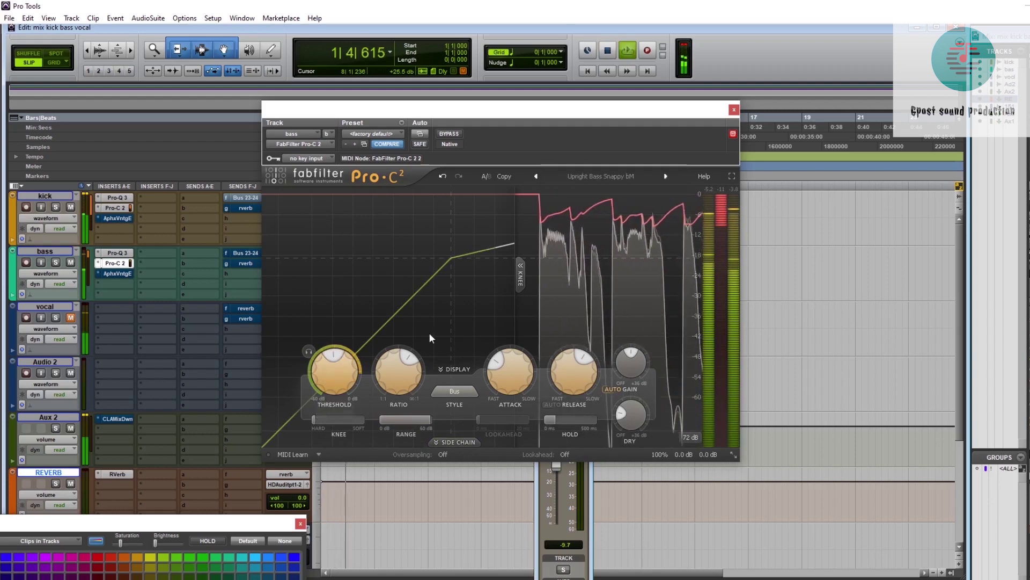
{"action": "mouse_move", "coordinate": [524, 377]}
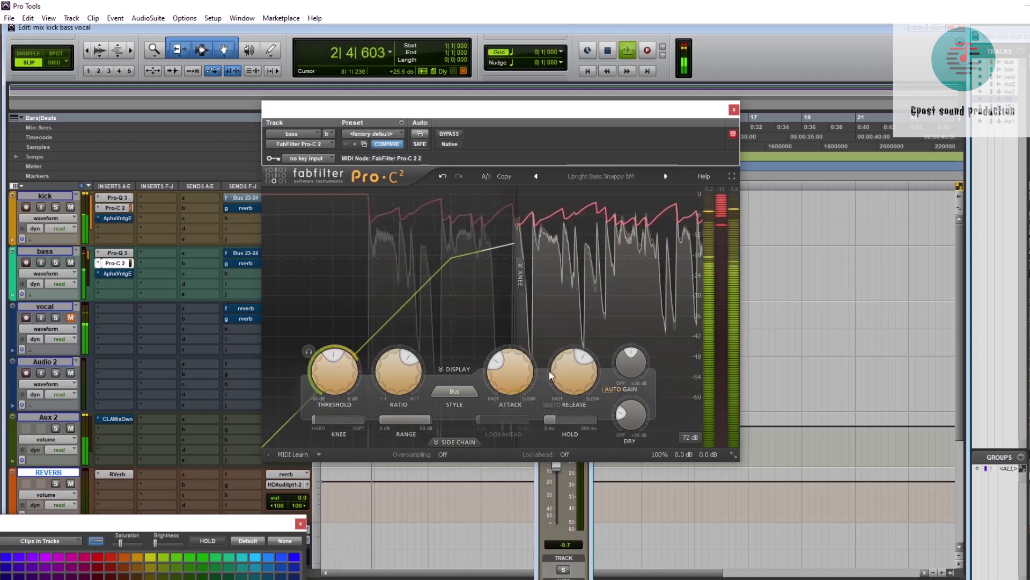
{"action": "left_click_drag", "start_coordinate": [549, 371], "coordinate": [497, 372]}
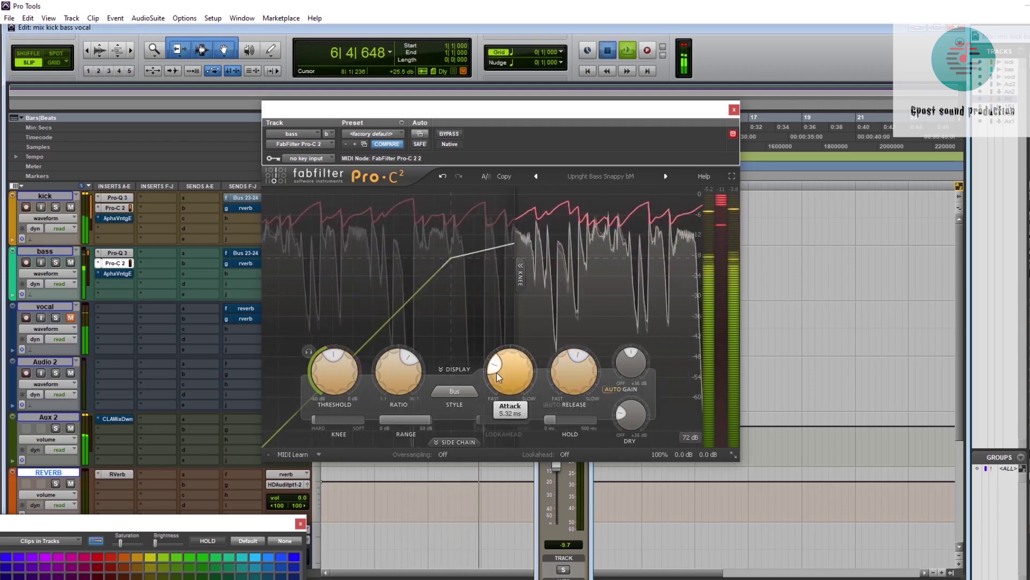
{"action": "key", "text": "space"}
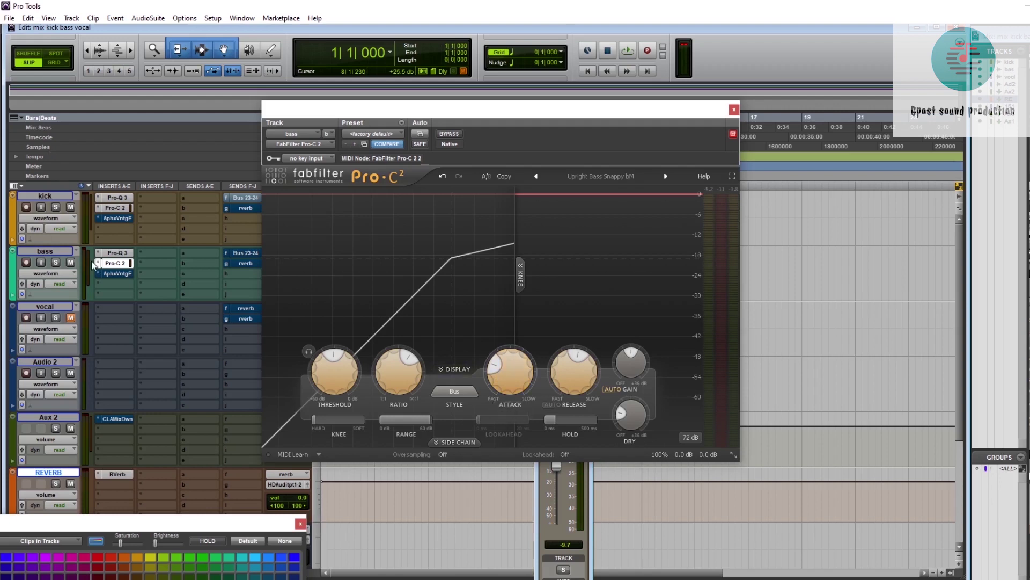
Open the bass track's Pro-Q 3, lower its high-cut filter to just below 10 kHz and audition the mix.
{"action": "left_click", "coordinate": [112, 252]}
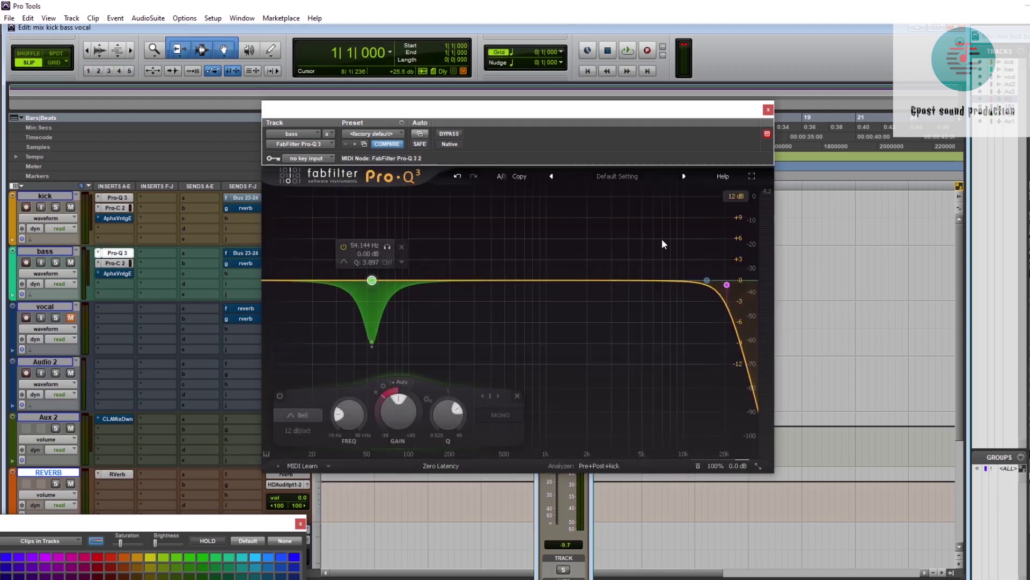
{"action": "left_click_drag", "start_coordinate": [729, 287], "coordinate": [701, 290]}
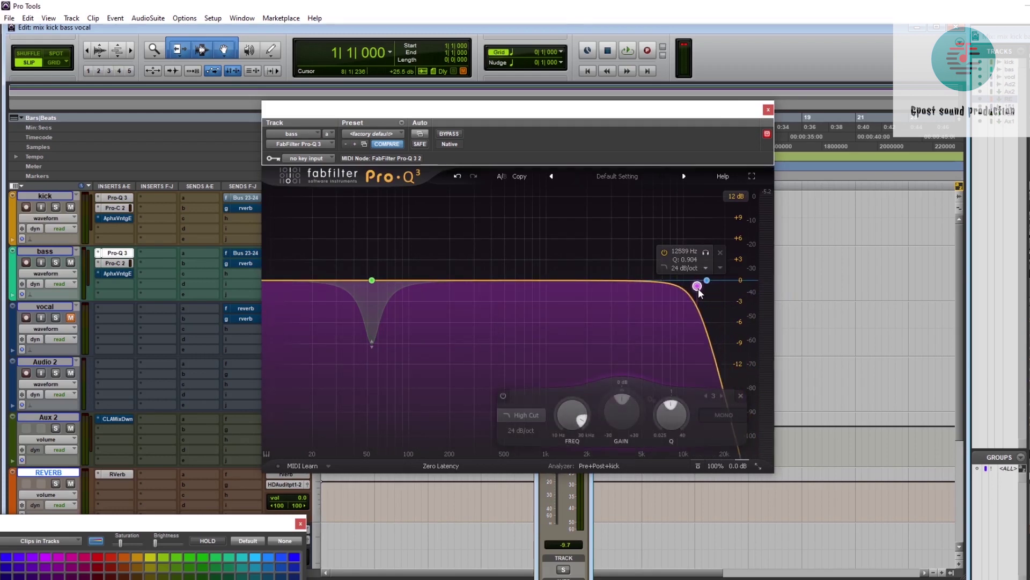
{"action": "left_click_drag", "start_coordinate": [701, 288], "coordinate": [674, 291]}
{"action": "key", "text": "space"}
{"action": "key", "text": "space"}
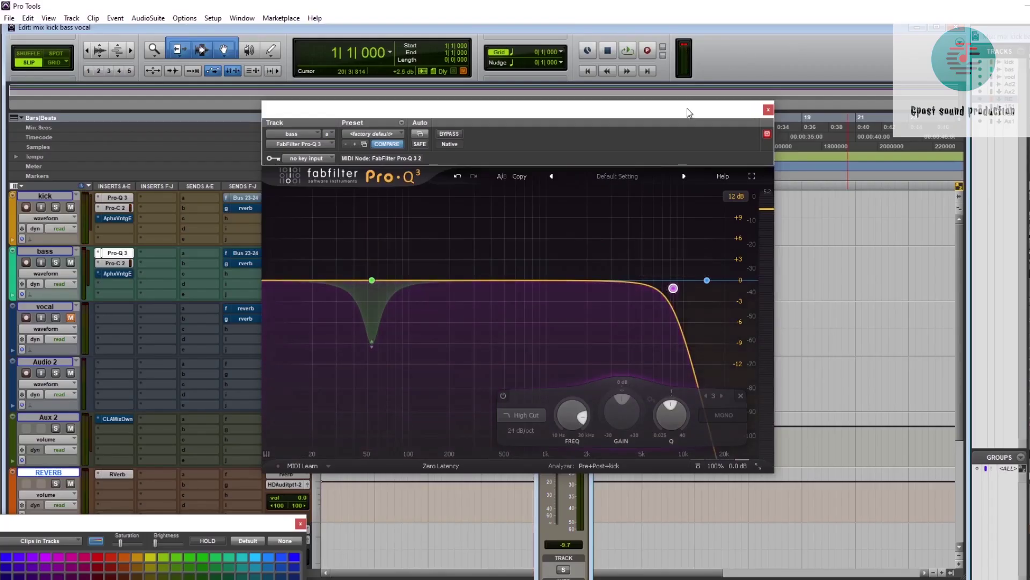
Activate the Aphex Vintage Aural Exciter on the kick and bass tracks, setting the kick's AX Mix to about 3.34.
{"action": "left_click_drag", "start_coordinate": [687, 108], "coordinate": [713, 150]}
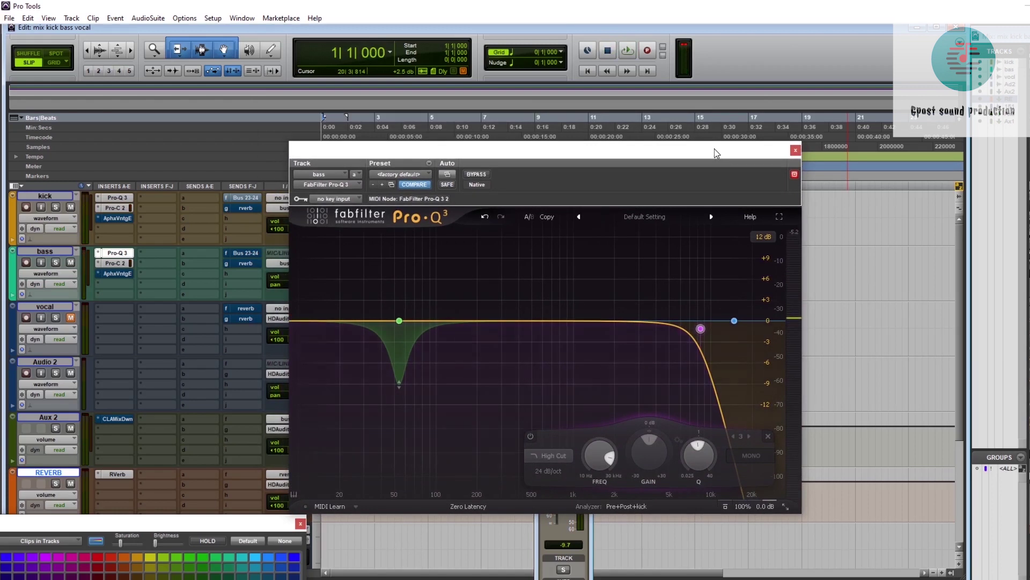
{"action": "left_click", "coordinate": [124, 218]}
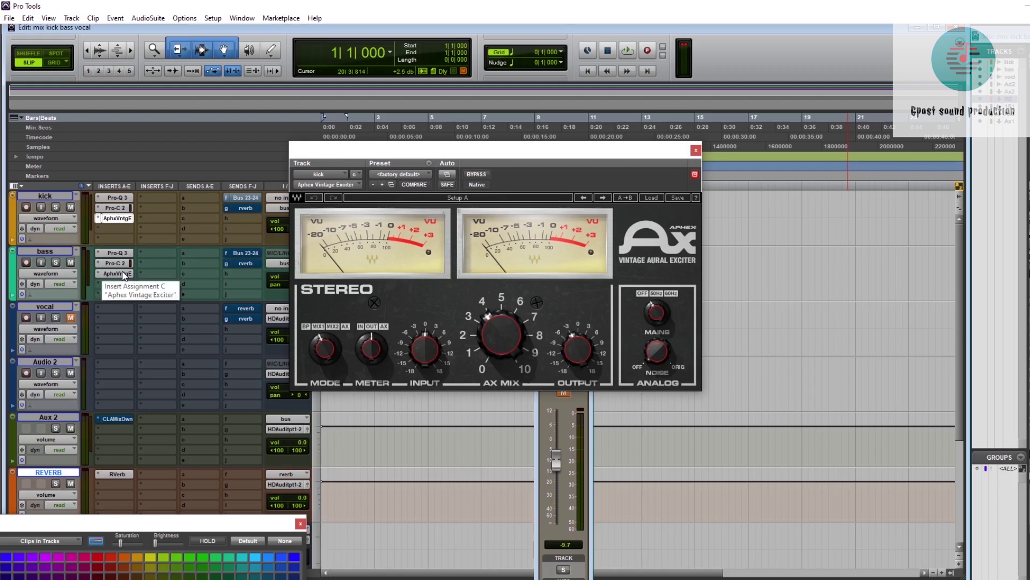
{"action": "left_click_drag", "start_coordinate": [502, 334], "coordinate": [502, 341]}
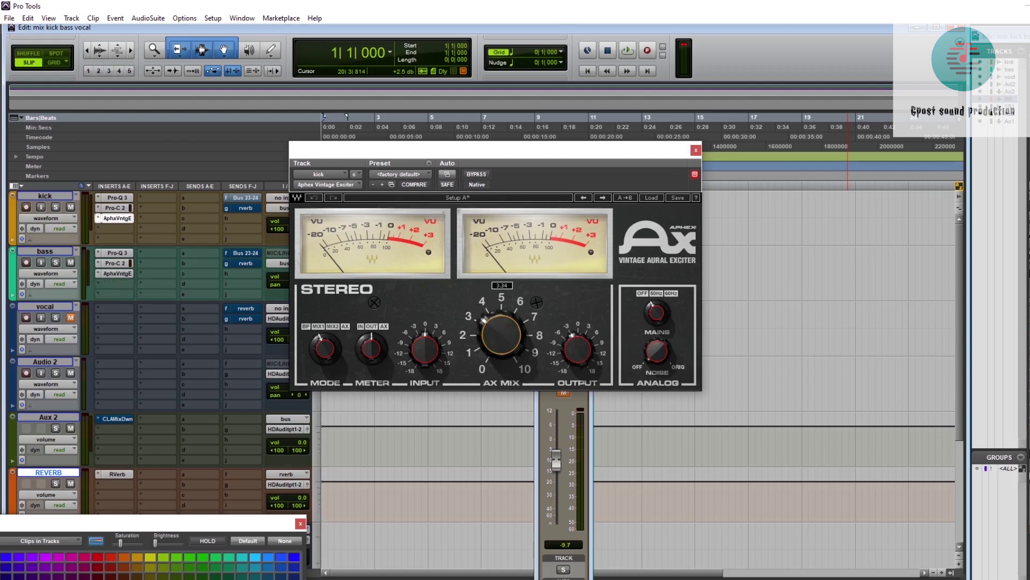
{"action": "left_click", "coordinate": [113, 274]}
{"action": "mouse_move", "coordinate": [495, 338]}
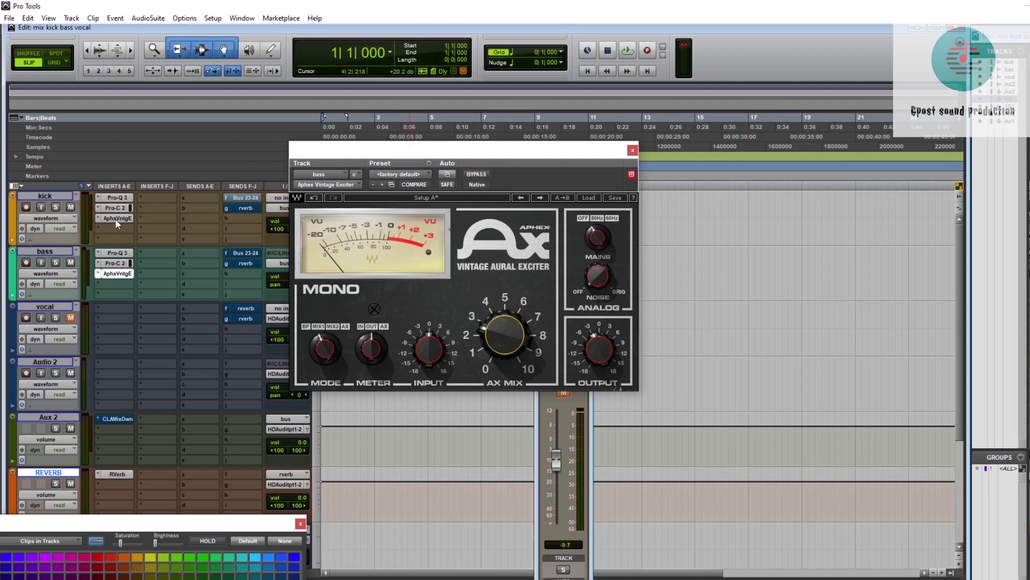
Compare the mix with the bass and kick exciters bypassed during playback, then re-enabled and played again from the start.
{"action": "left_click", "coordinate": [111, 273], "text": "ctrl"}
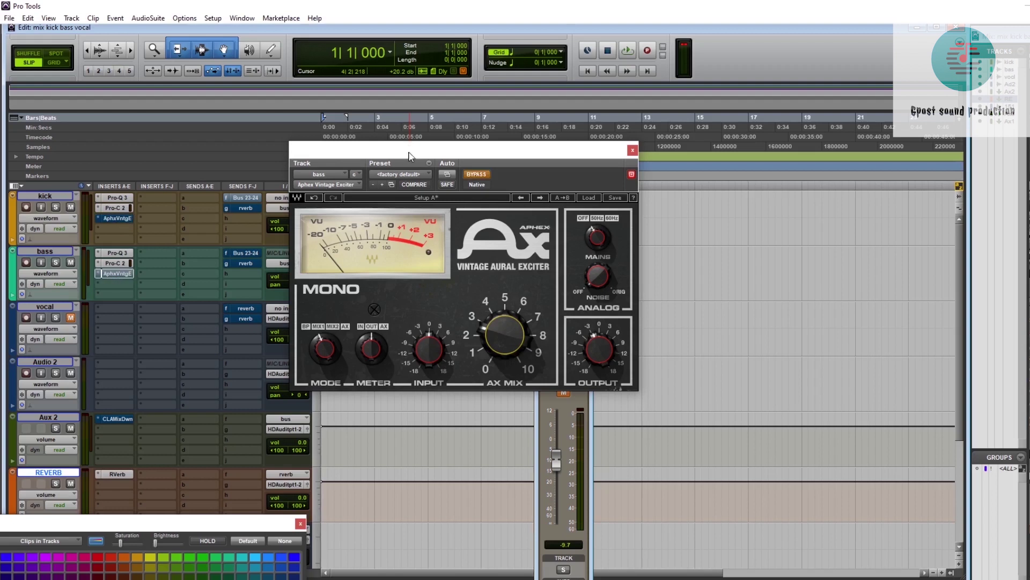
{"action": "left_click_drag", "start_coordinate": [408, 156], "coordinate": [405, 189]}
{"action": "key", "text": "space"}
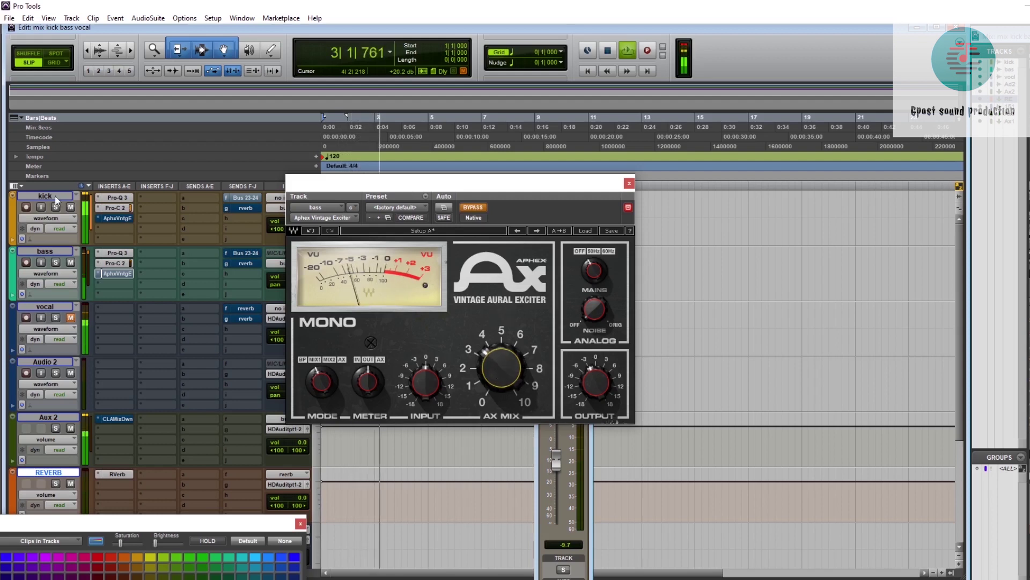
{"action": "left_click", "coordinate": [112, 220]}
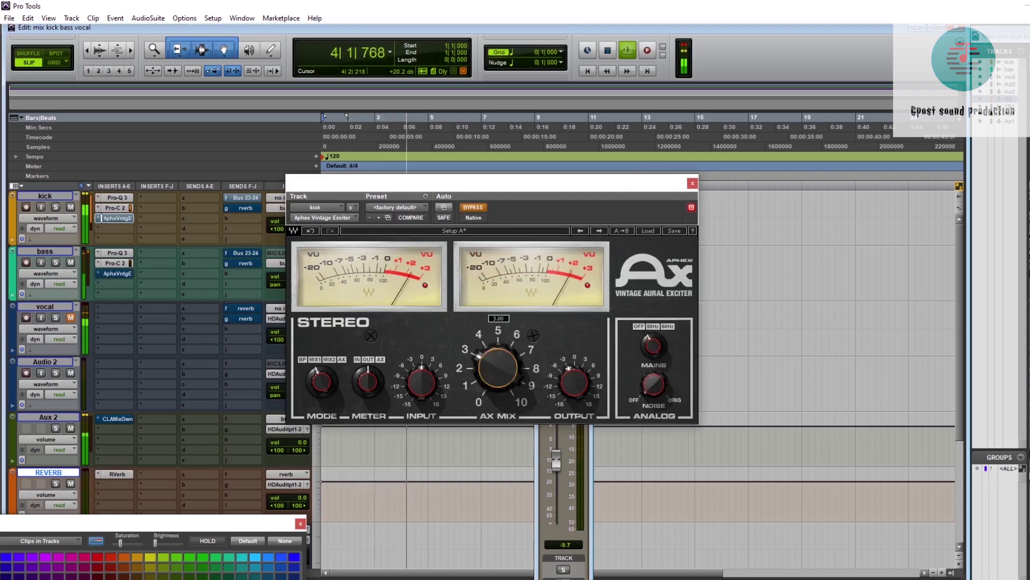
{"action": "key", "text": "space"}
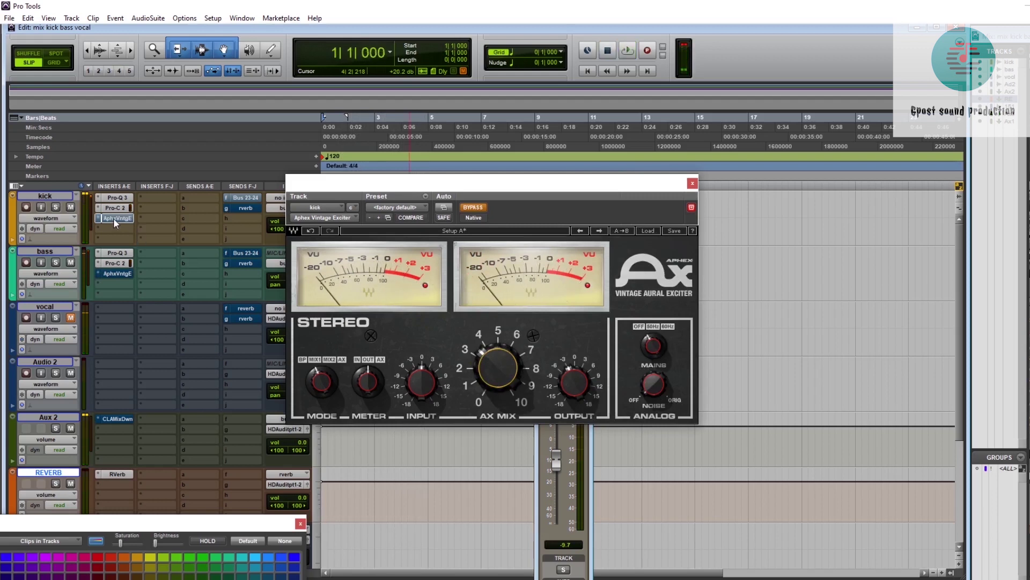
{"action": "left_click", "coordinate": [113, 218], "text": "ctrl"}
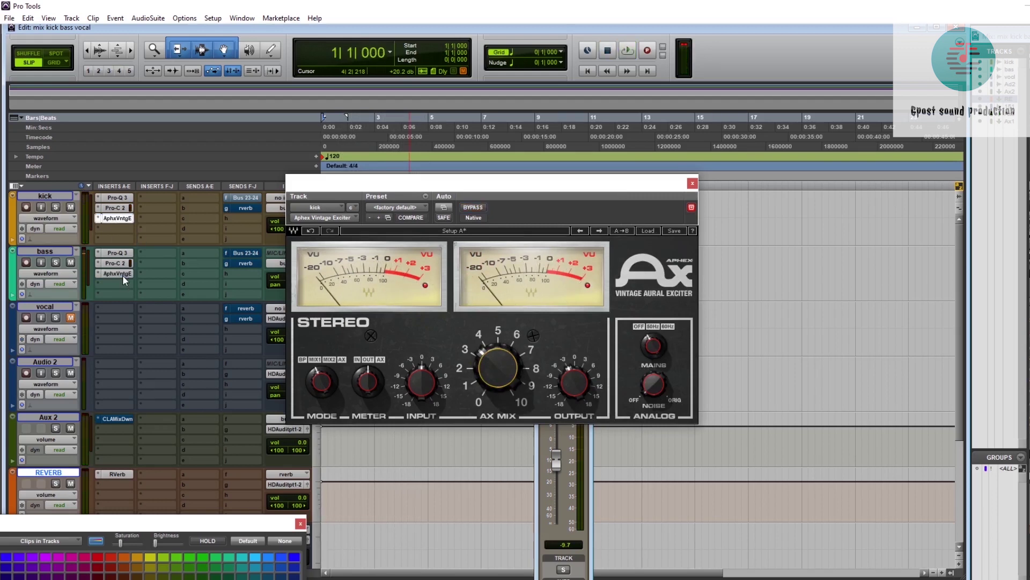
{"action": "left_click", "coordinate": [123, 273], "text": "ctrl"}
{"action": "key", "text": "space"}
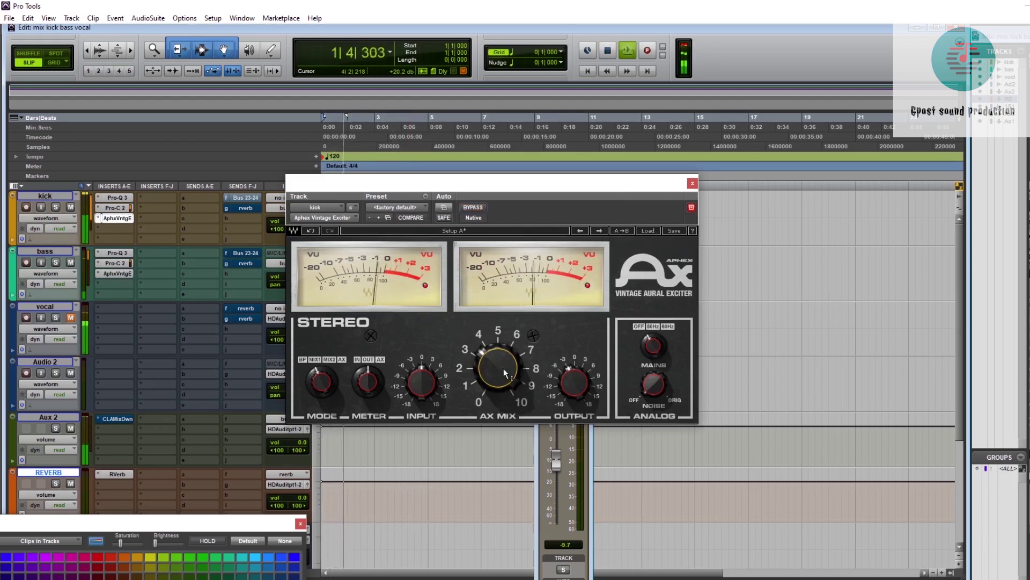
While playing the mix, set the kick exciter's AX Mix to about 4.44 and raise the bass exciter's AX Mix.
{"action": "left_click_drag", "start_coordinate": [503, 366], "coordinate": [504, 333]}
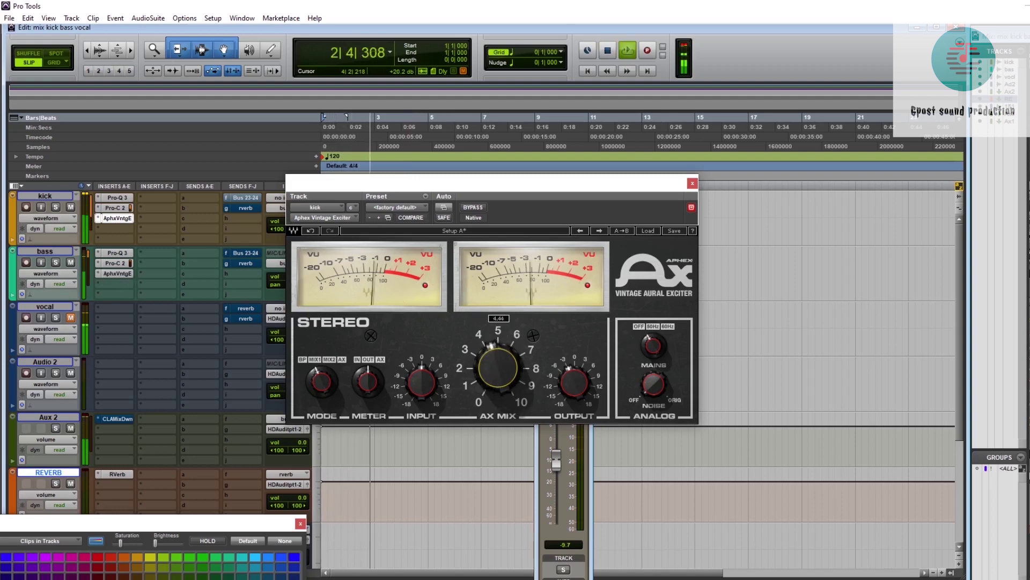
{"action": "left_click", "coordinate": [118, 218]}
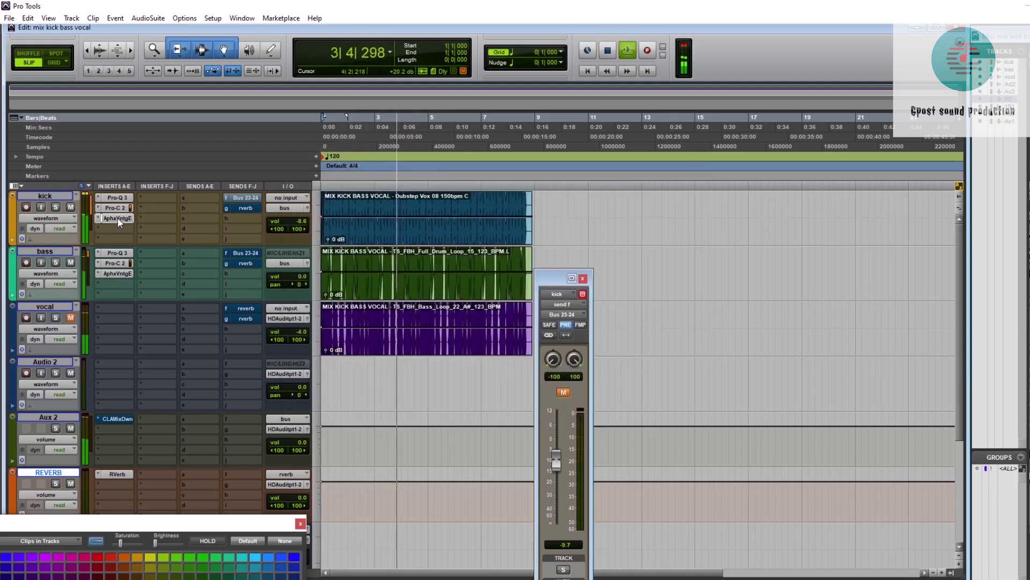
{"action": "left_click", "coordinate": [118, 218]}
{"action": "left_click", "coordinate": [118, 277]}
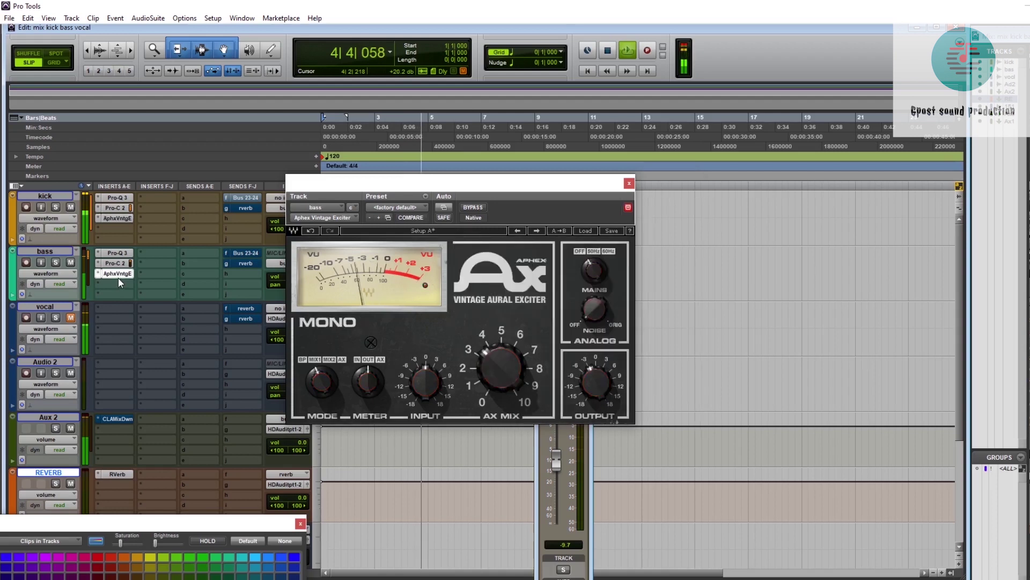
{"action": "mouse_move", "coordinate": [500, 368]}
{"action": "left_mouse_down"}
{"action": "mouse_move", "coordinate": [501, 347]}
{"action": "mouse_move", "coordinate": [483, 364]}
{"action": "left_mouse_up"}
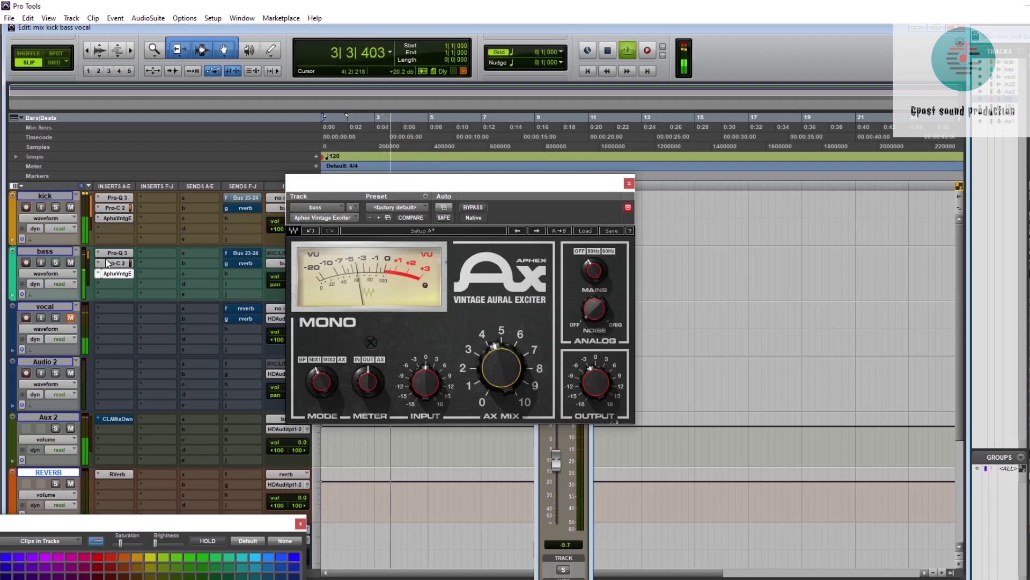
{"action": "key", "text": "space"}
Insert the stereo SSLEQ multichannel plug-in after the Aphex exciter on the kick track.
{"action": "left_click", "coordinate": [118, 218]}
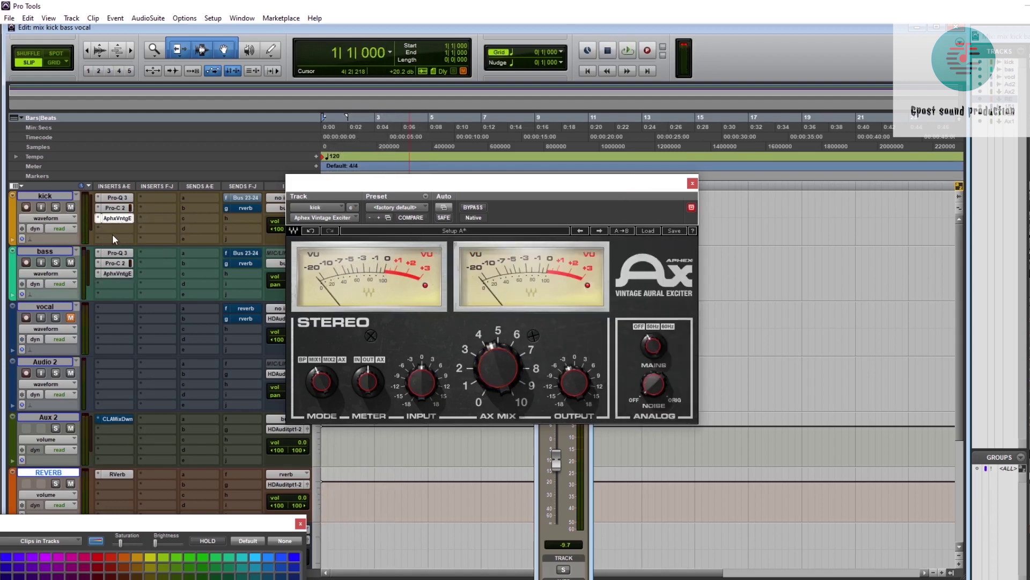
{"action": "left_click", "coordinate": [117, 229]}
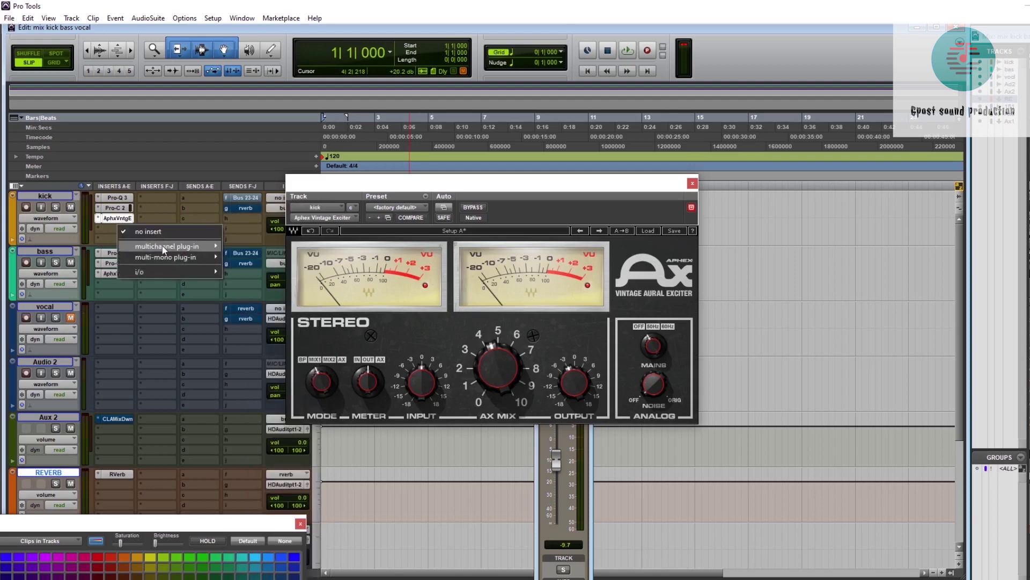
{"action": "mouse_move", "coordinate": [162, 246]}
{"action": "mouse_move", "coordinate": [299, 209]}
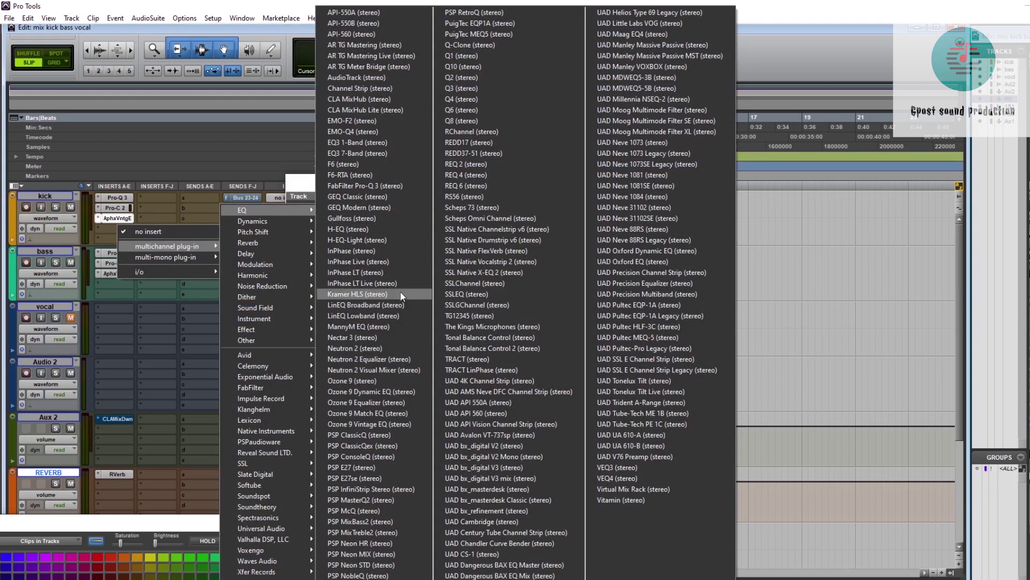
{"action": "left_click", "coordinate": [503, 294]}
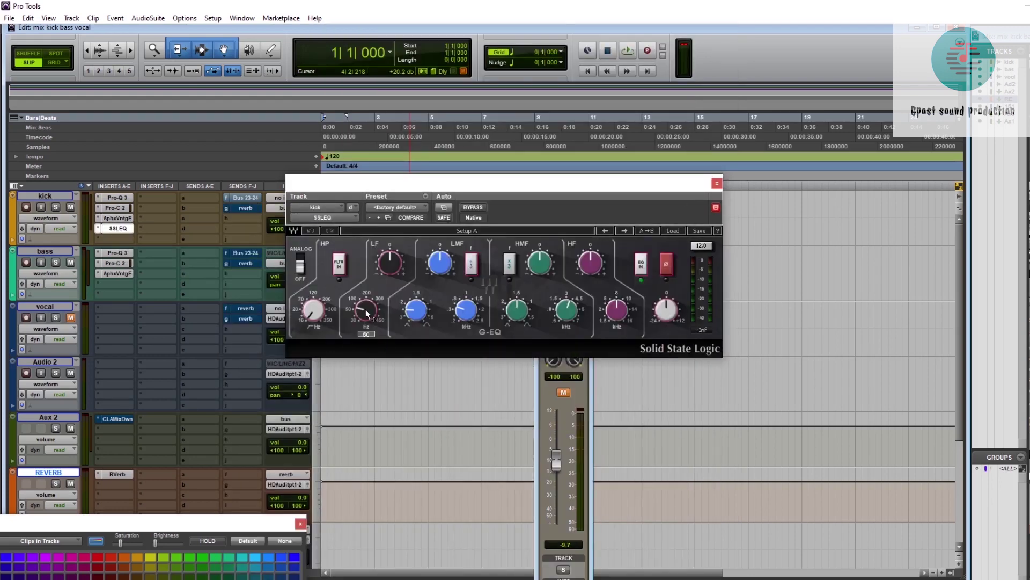
Boost the LF band of the kick's SSLEQ and fine-tune its gain while auditioning the mix.
{"action": "mouse_move", "coordinate": [379, 273]}
{"action": "left_click_drag", "start_coordinate": [366, 310], "coordinate": [367, 315]}
{"action": "left_click", "coordinate": [390, 263]}
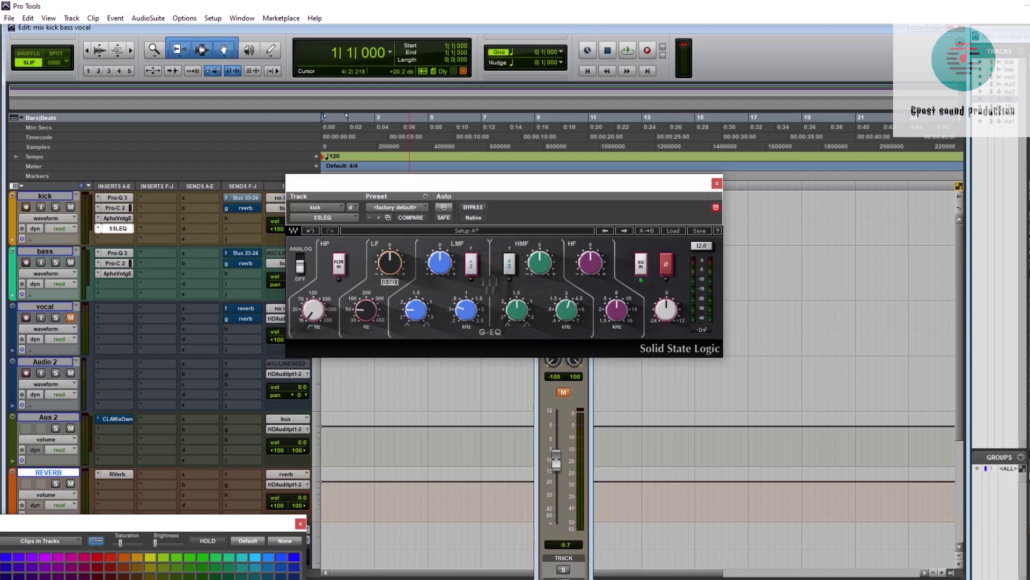
{"action": "key", "text": "space"}
{"action": "left_click_drag", "start_coordinate": [390, 263], "coordinate": [390, 259]}
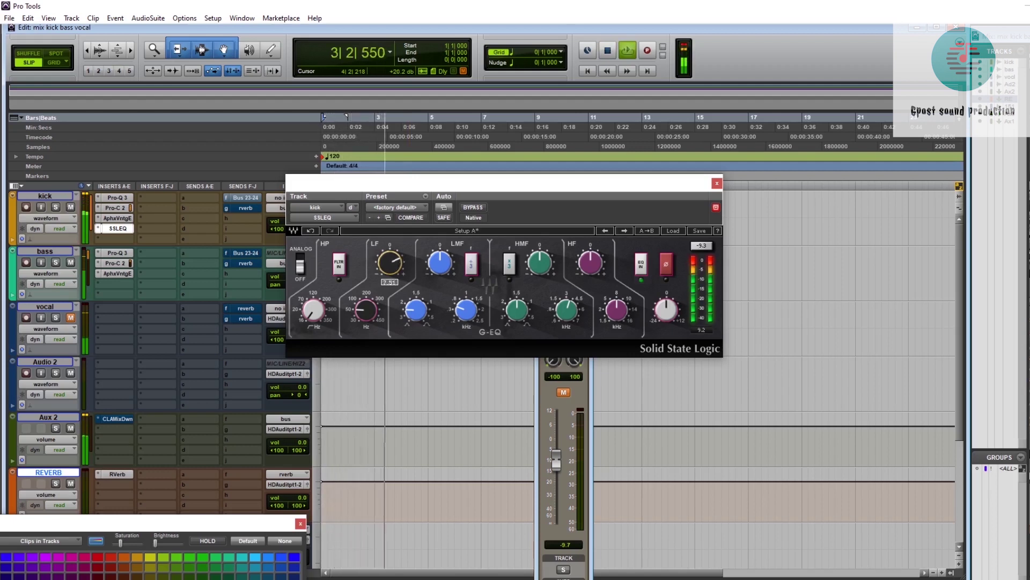
{"action": "left_click_drag", "start_coordinate": [389, 259], "coordinate": [390, 259]}
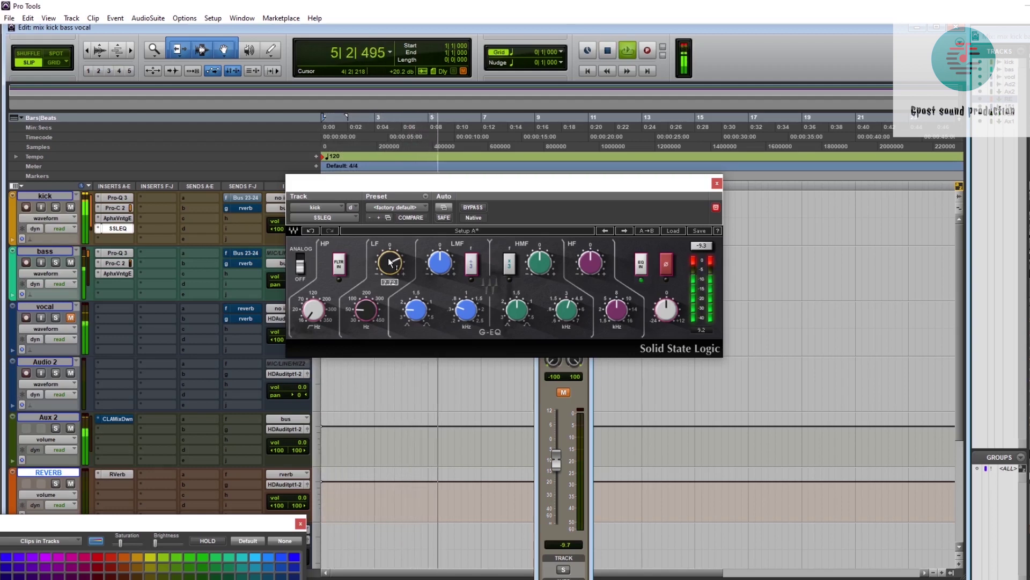
{"action": "key", "text": "space"}
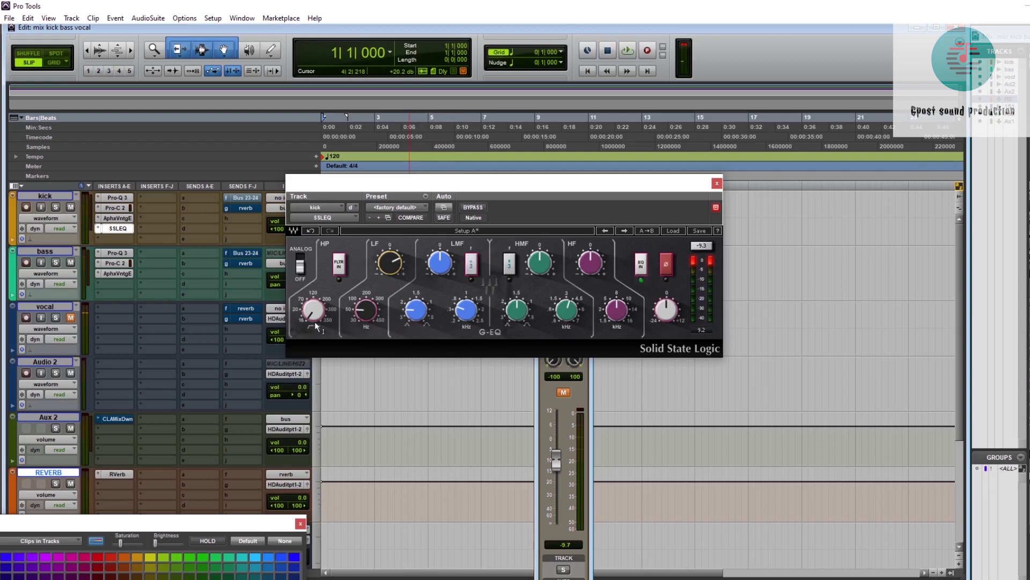
{"action": "left_click_drag", "start_coordinate": [390, 262], "coordinate": [397, 262]}
{"action": "key", "text": "space"}
Show the kick's Bus 23-24 send, then slightly lower the ratio and raise the threshold of Aux 1's Pro-C 2.
{"action": "left_click", "coordinate": [247, 198]}
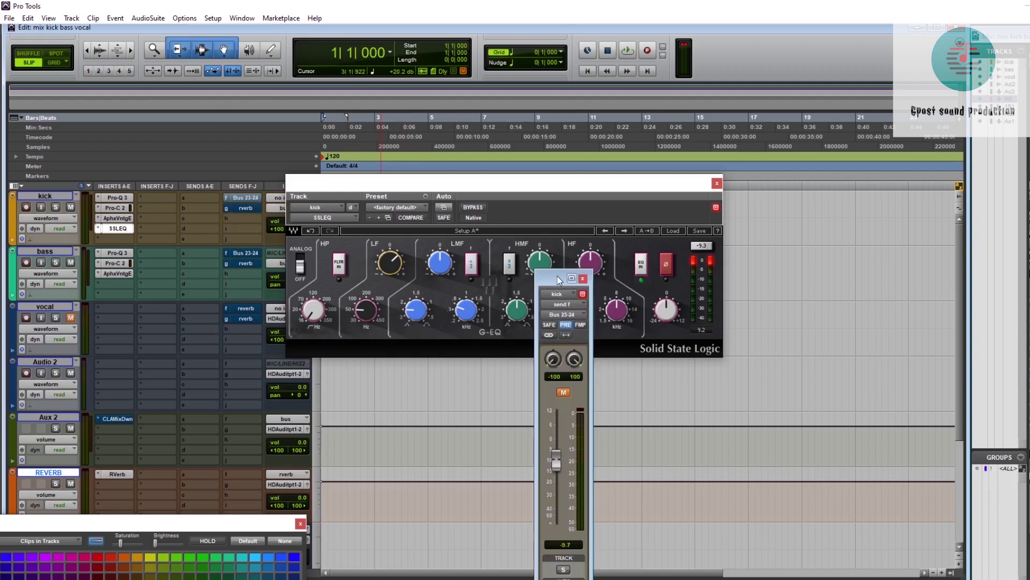
{"action": "left_click_drag", "start_coordinate": [539, 239], "coordinate": [450, 137]}
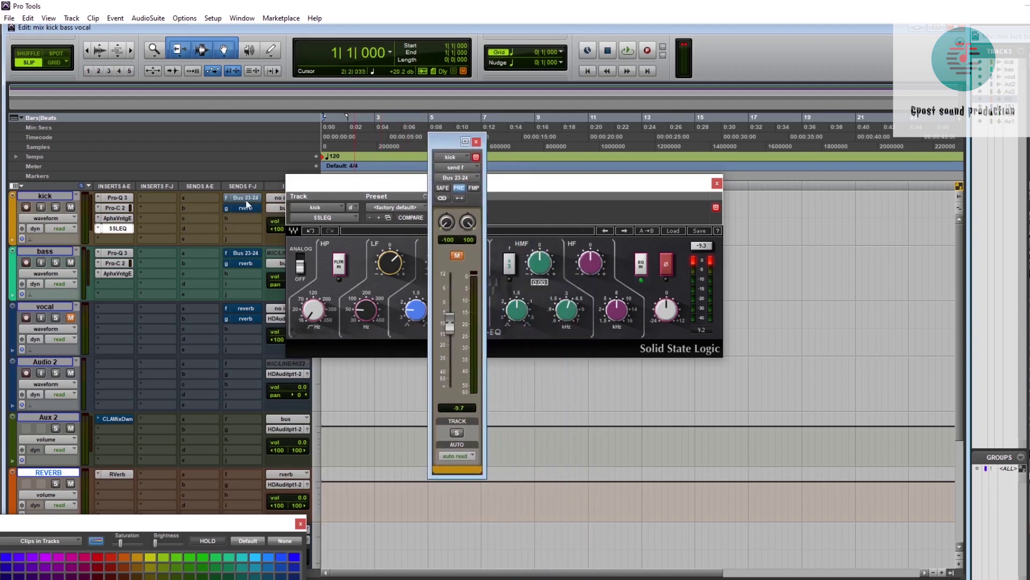
{"action": "scroll", "coordinate": [178, 274], "scroll_direction": "down", "scroll_amount": 3}
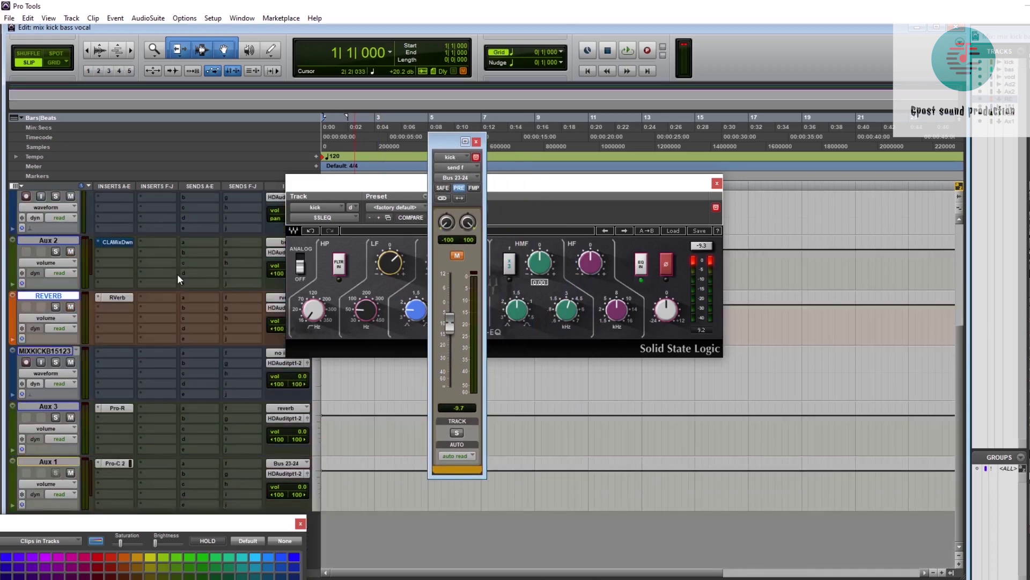
{"action": "left_click", "coordinate": [113, 463]}
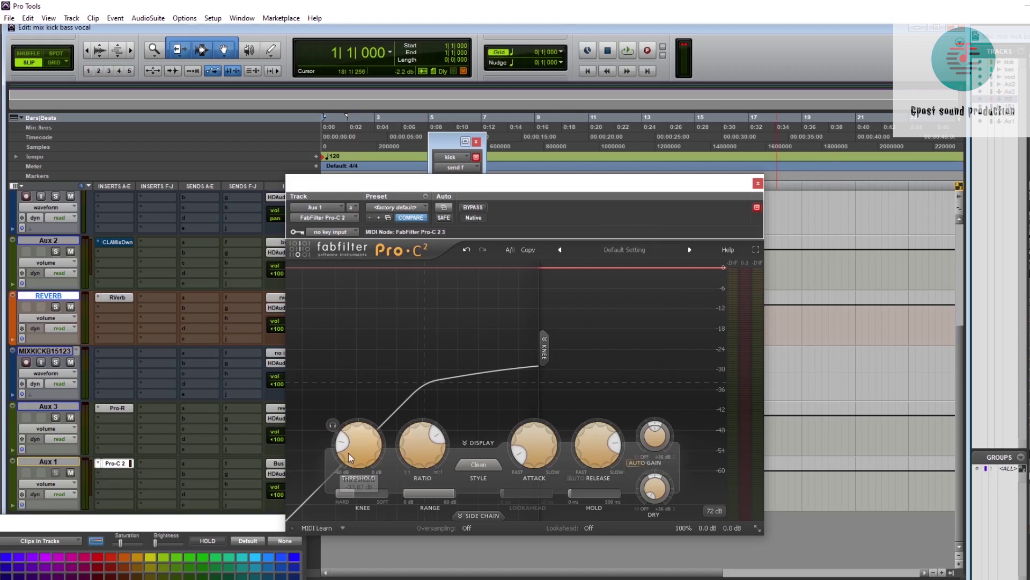
{"action": "mouse_move", "coordinate": [411, 436]}
{"action": "mouse_move", "coordinate": [413, 438]}
{"action": "left_mouse_down"}
{"action": "mouse_move", "coordinate": [429, 424]}
{"action": "mouse_move", "coordinate": [428, 449]}
{"action": "left_mouse_up"}
{"action": "mouse_move", "coordinate": [356, 450]}
{"action": "left_mouse_down"}
{"action": "mouse_move", "coordinate": [359, 441]}
{"action": "mouse_move", "coordinate": [359, 459]}
{"action": "left_mouse_up"}
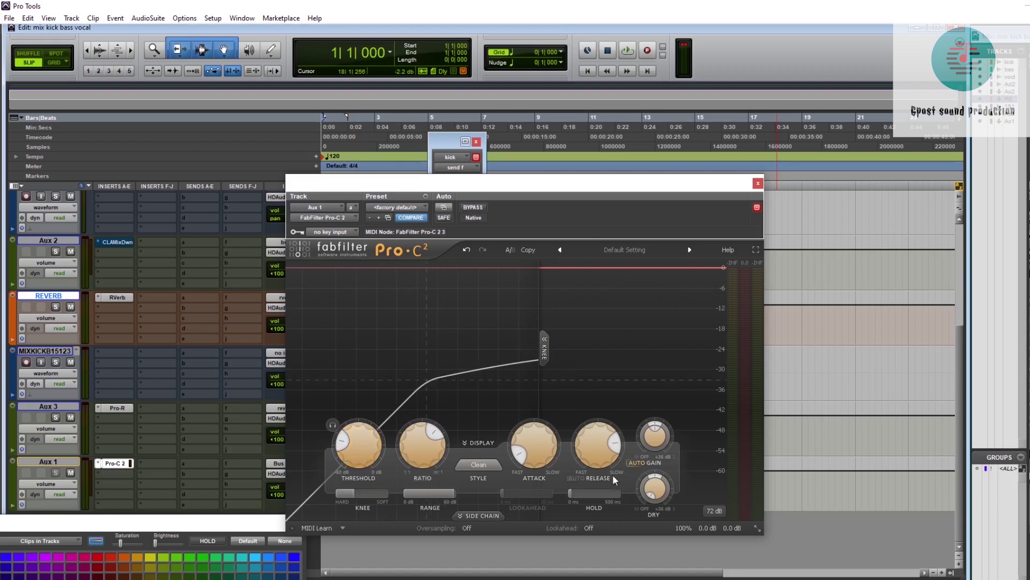
{"action": "mouse_move", "coordinate": [525, 465]}
{"action": "mouse_move", "coordinate": [583, 478]}
{"action": "left_click_drag", "start_coordinate": [689, 191], "coordinate": [680, 210]}
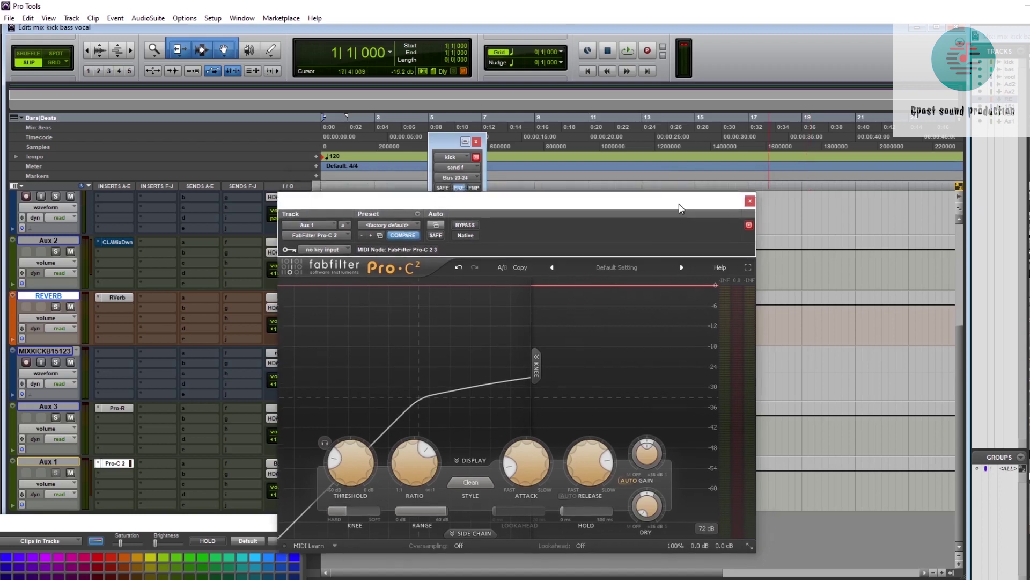
{"action": "left_click", "coordinate": [749, 202]}
{"action": "scroll", "coordinate": [225, 342], "scroll_direction": "up", "scroll_amount": 5}
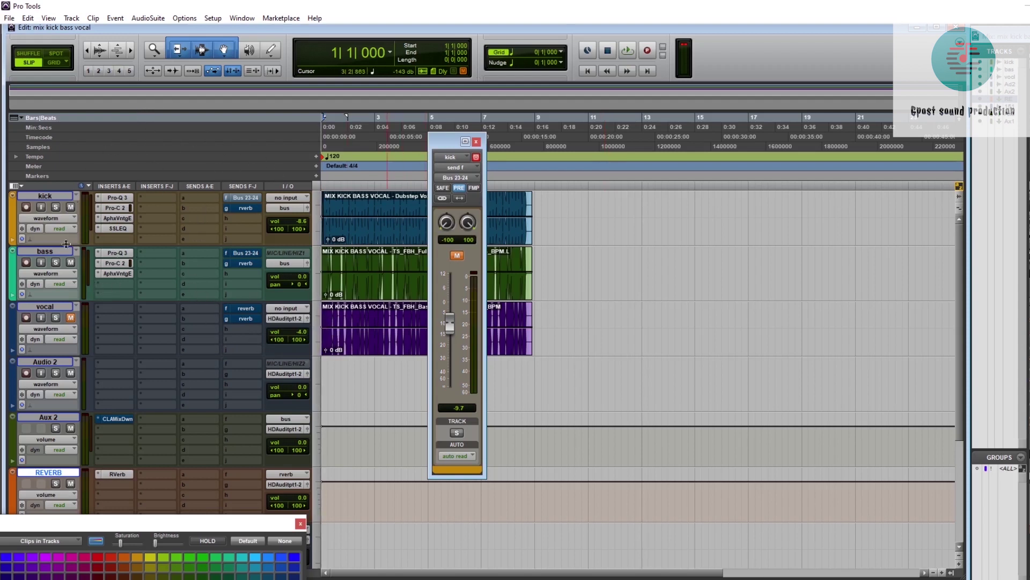
Toggle the kick and bass Bus 23-24 sends and audition the mix with both muted.
{"action": "left_click", "coordinate": [238, 201]}
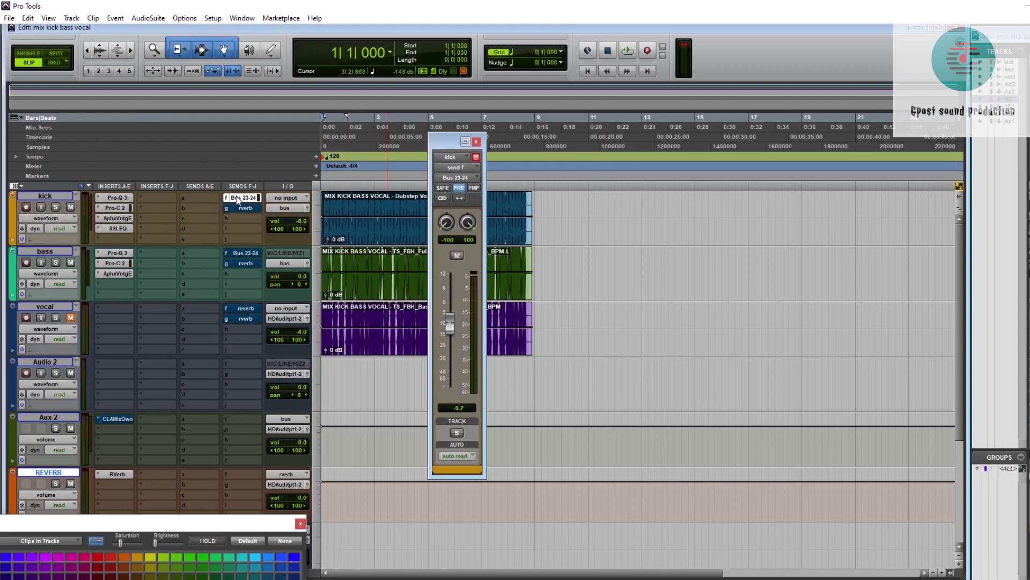
{"action": "left_click", "coordinate": [240, 252]}
{"action": "left_click_drag", "start_coordinate": [458, 144], "coordinate": [375, 136]}
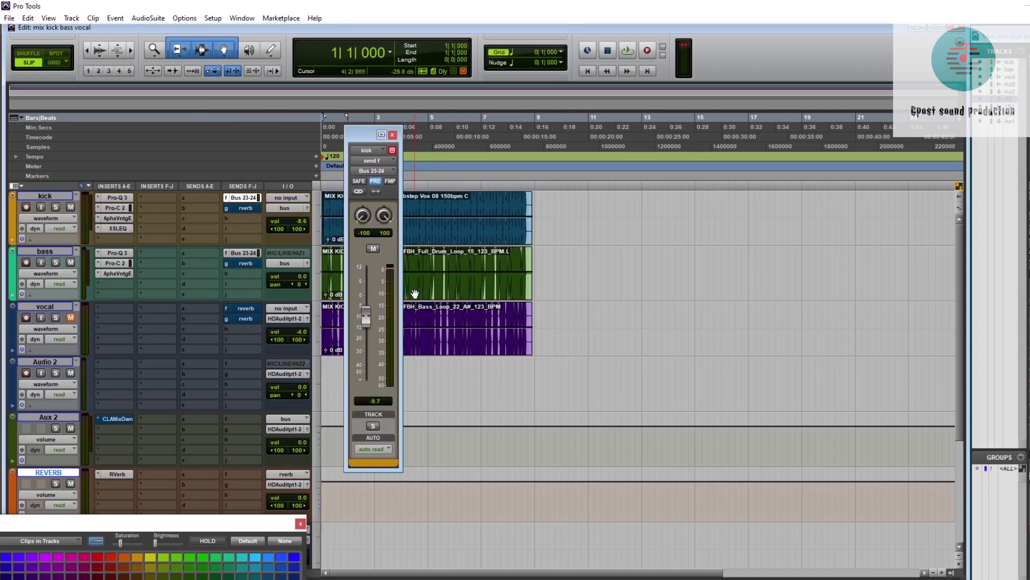
{"action": "left_click", "coordinate": [240, 198], "text": "ctrl"}
{"action": "key", "text": "space"}
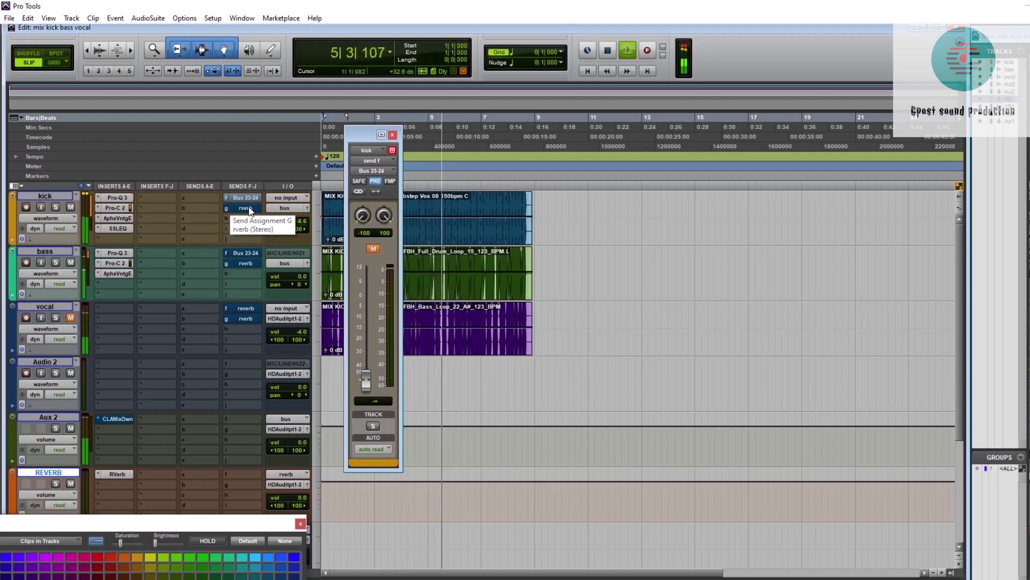
{"action": "key", "text": "space"}
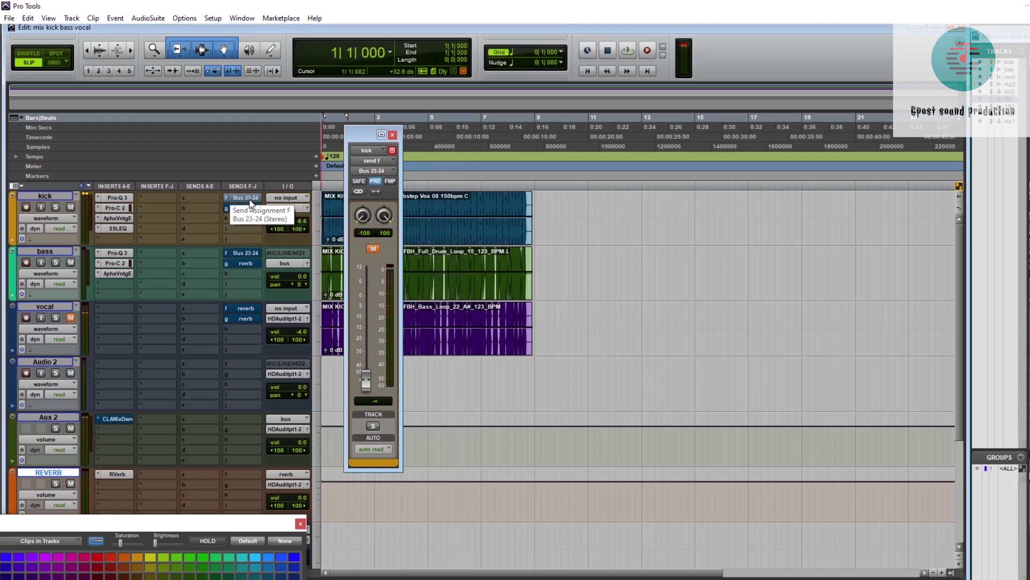
Unmute the kick and bass Bus 23-24 sends, setting the kick send to about -19.0 dB and the bass send to -21.8 dB.
{"action": "left_click", "coordinate": [251, 199]}
{"action": "left_click", "coordinate": [242, 253]}
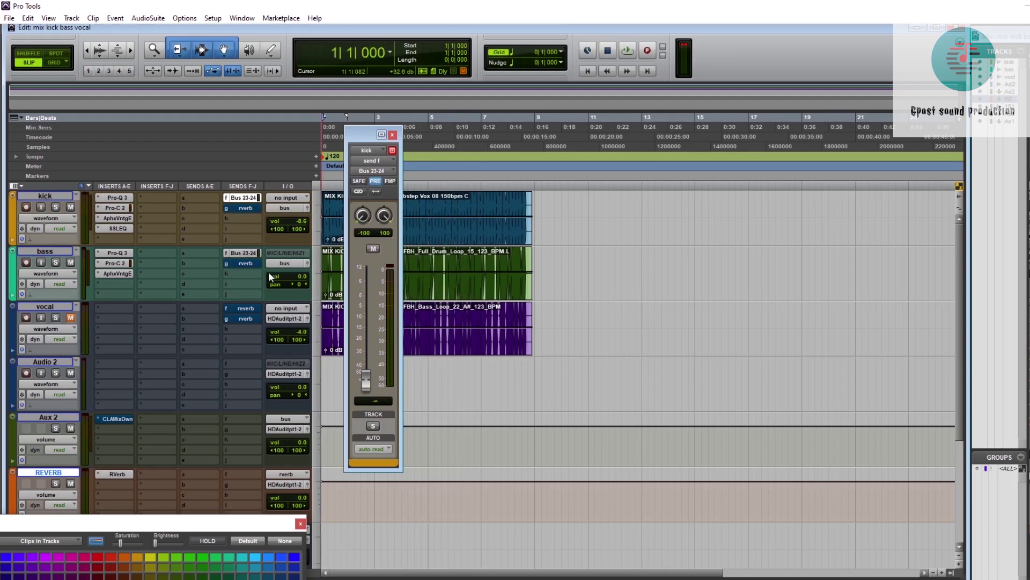
{"action": "left_click_drag", "start_coordinate": [366, 378], "coordinate": [369, 330]}
{"action": "left_click", "coordinate": [242, 253]}
{"action": "left_click_drag", "start_coordinate": [370, 302], "coordinate": [370, 329]}
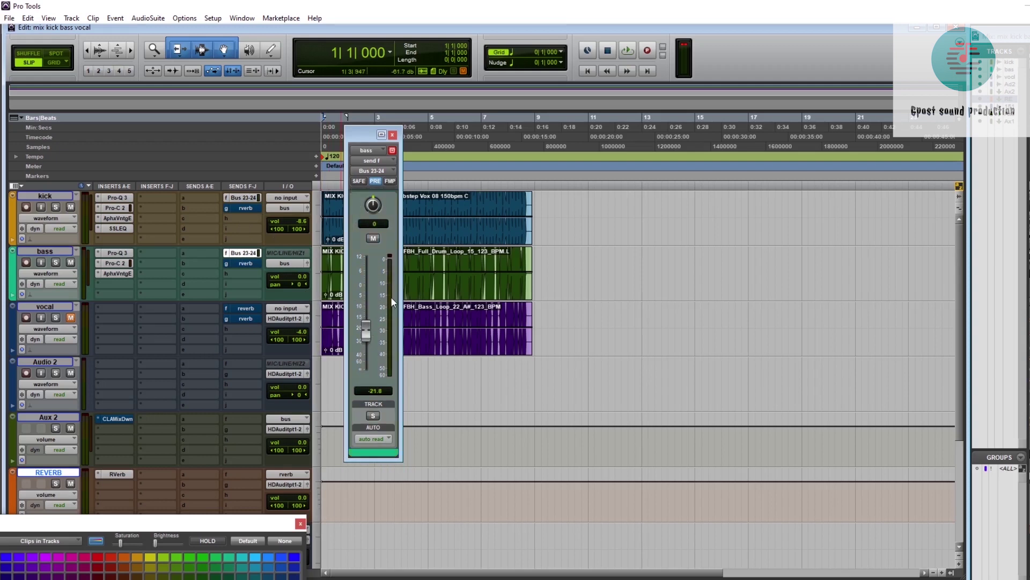
While playing the mix, raise the kick's Bus 23-24 send level to about -9.7 dB.
{"action": "key", "text": "space"}
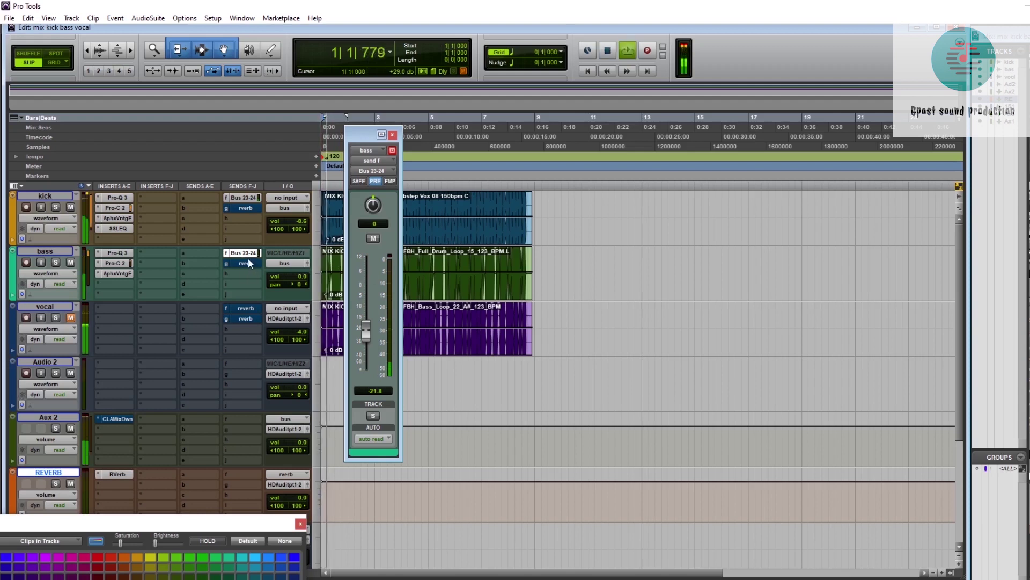
{"action": "left_click", "coordinate": [239, 198]}
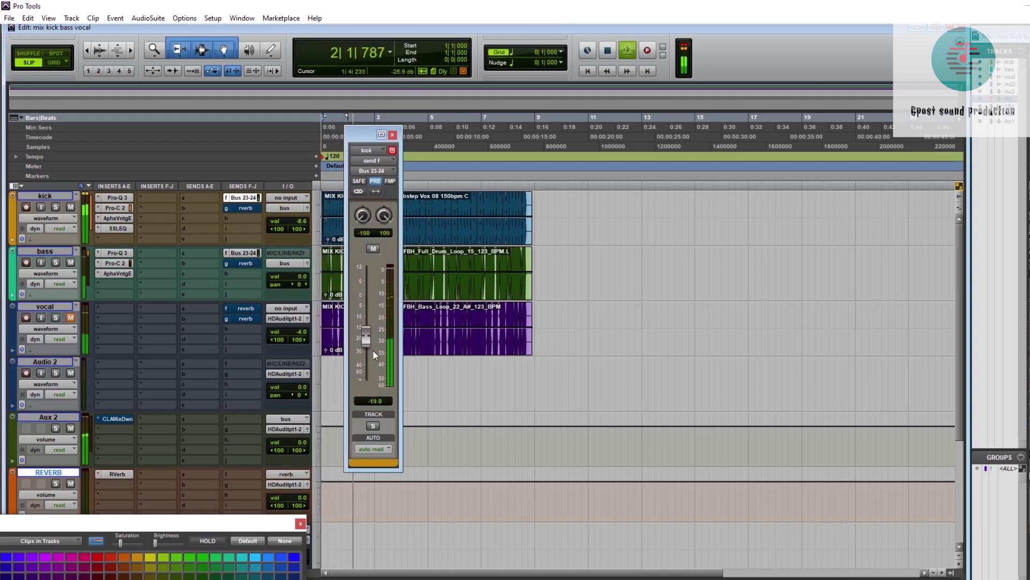
{"action": "left_click_drag", "start_coordinate": [371, 338], "coordinate": [364, 316]}
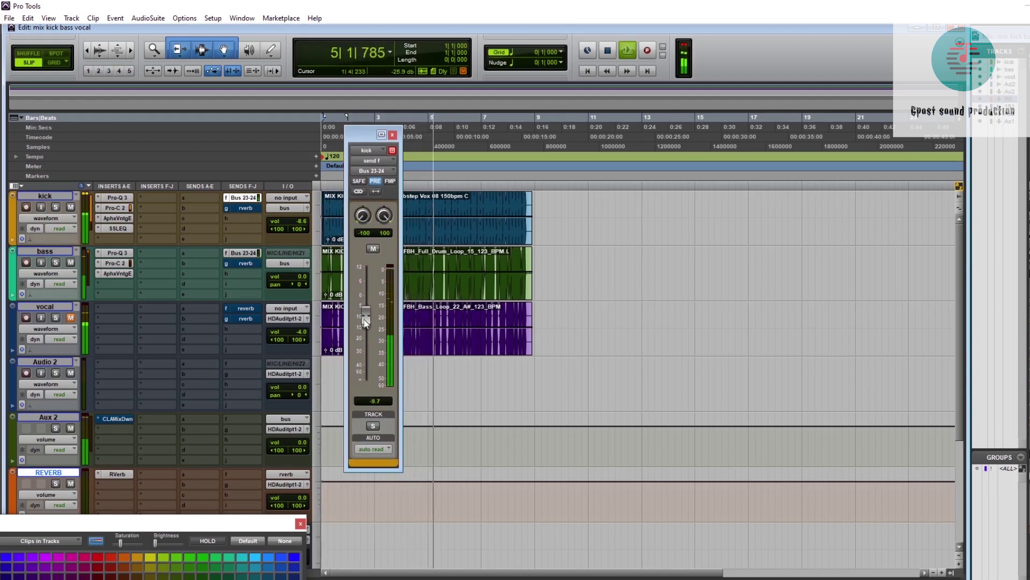
{"action": "key", "text": "space"}
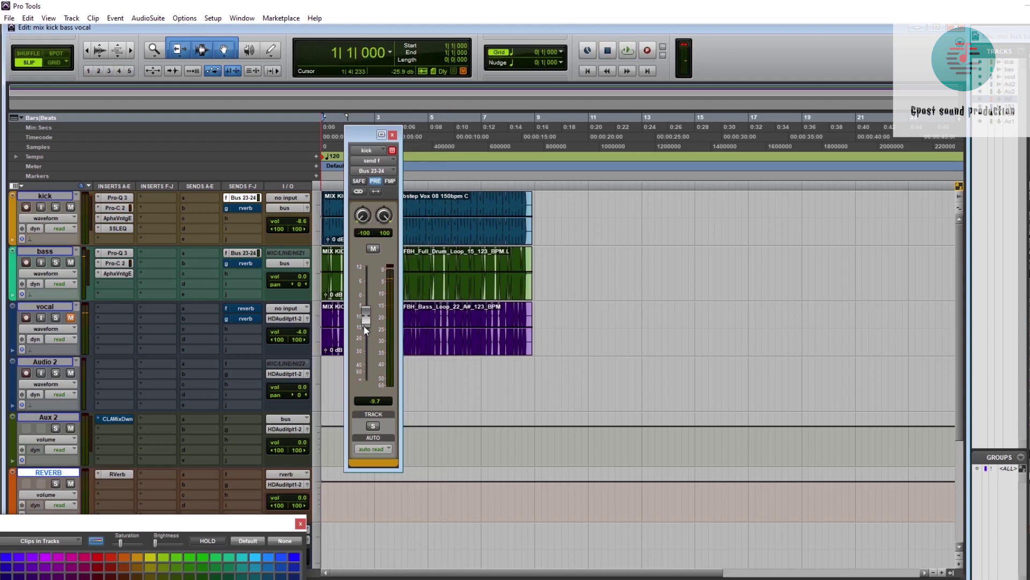
Open the kick's Pro-Q 3 and slightly deepen the dynamic cuts on the bands near 2.26 kHz and 5 kHz.
{"action": "left_click", "coordinate": [110, 198]}
{"action": "mouse_move", "coordinate": [598, 424]}
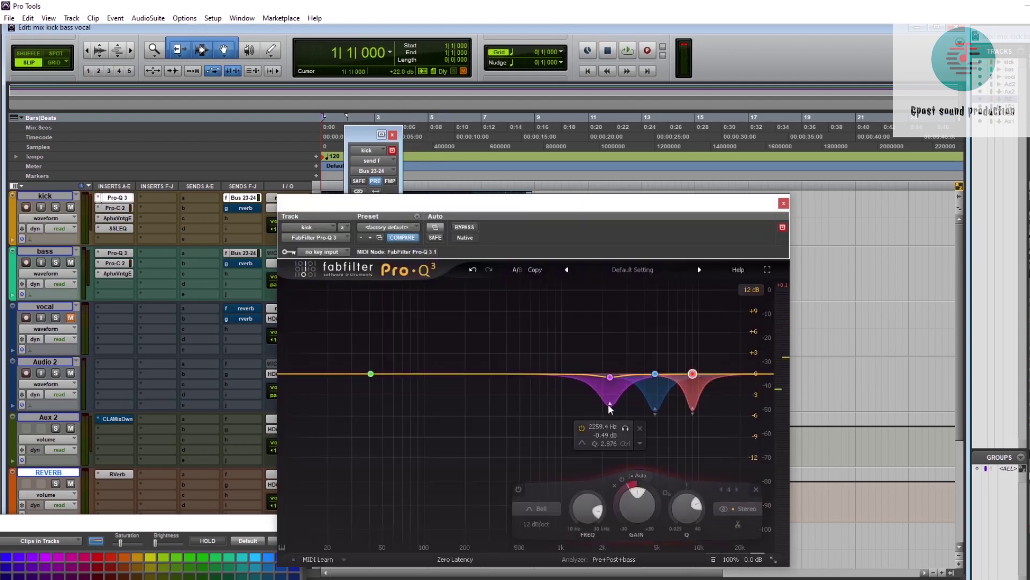
{"action": "left_click_drag", "start_coordinate": [610, 407], "coordinate": [690, 417]}
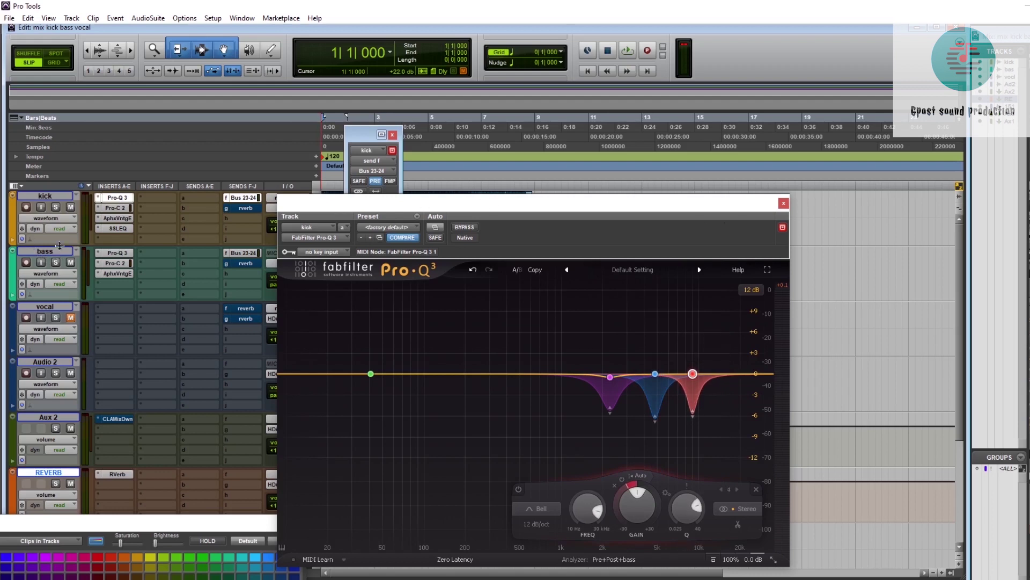
Review the kick's SSLEQ settings and look over the tracks' inserts and sends.
{"action": "left_click", "coordinate": [116, 230]}
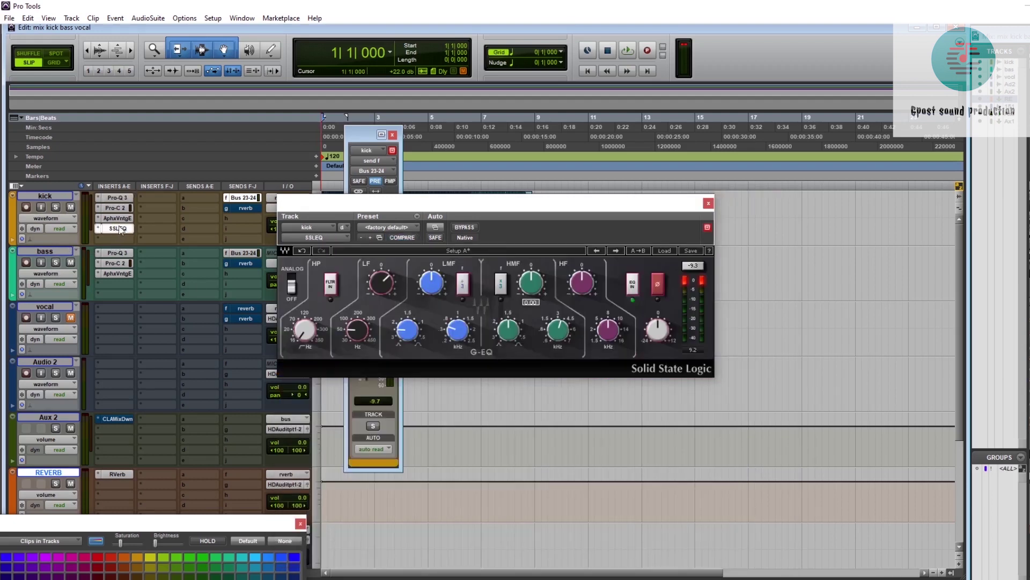
{"action": "left_click", "coordinate": [119, 229]}
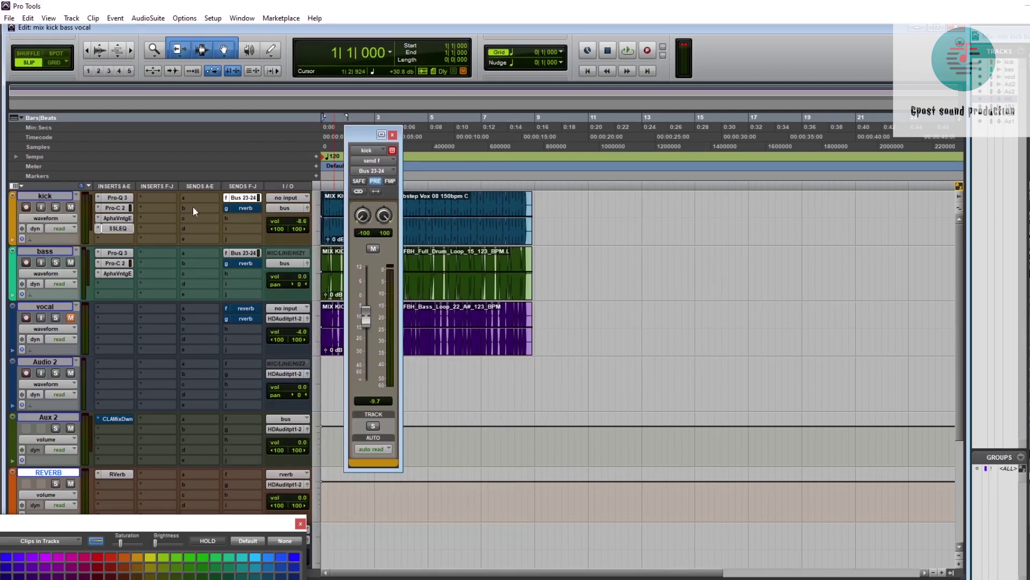
{"action": "scroll", "coordinate": [133, 365], "scroll_direction": "down", "scroll_amount": 2}
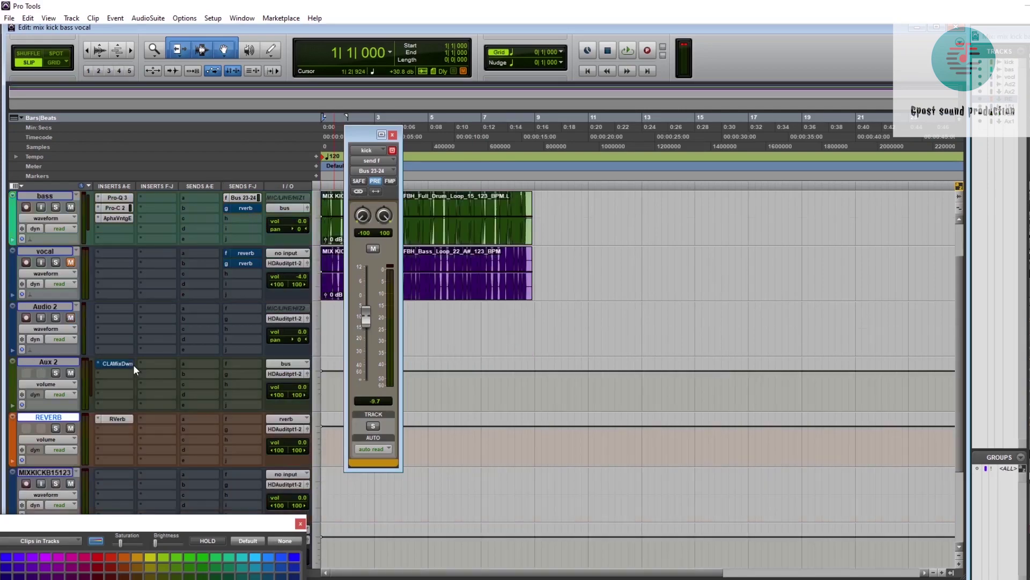
{"action": "scroll", "coordinate": [139, 348], "scroll_direction": "up", "scroll_amount": 2}
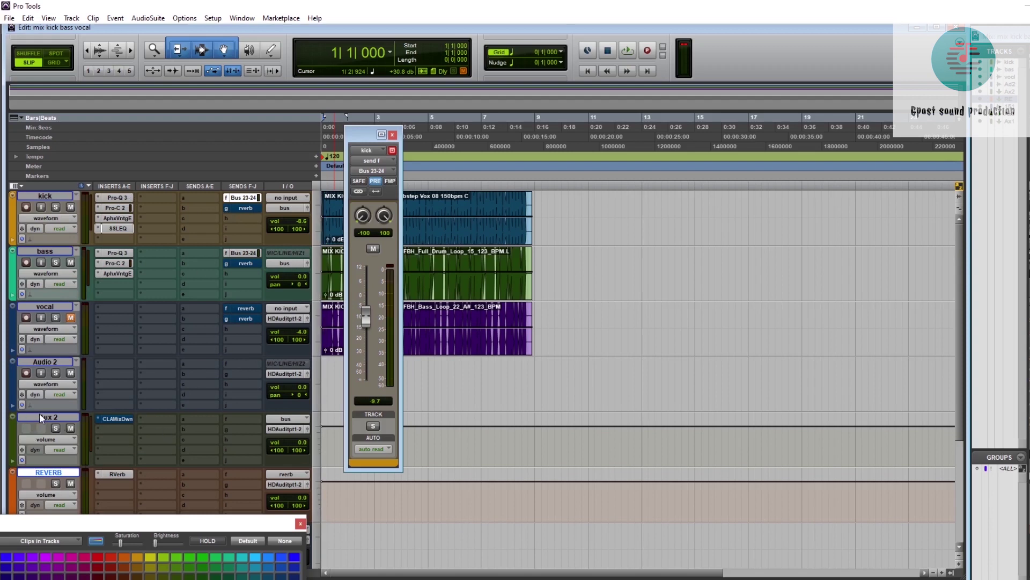
Move the Aux 2 track directly below the bass track, activate its CLA MixDown insert and open the plug-in.
{"action": "left_click_drag", "start_coordinate": [40, 414], "coordinate": [95, 299]}
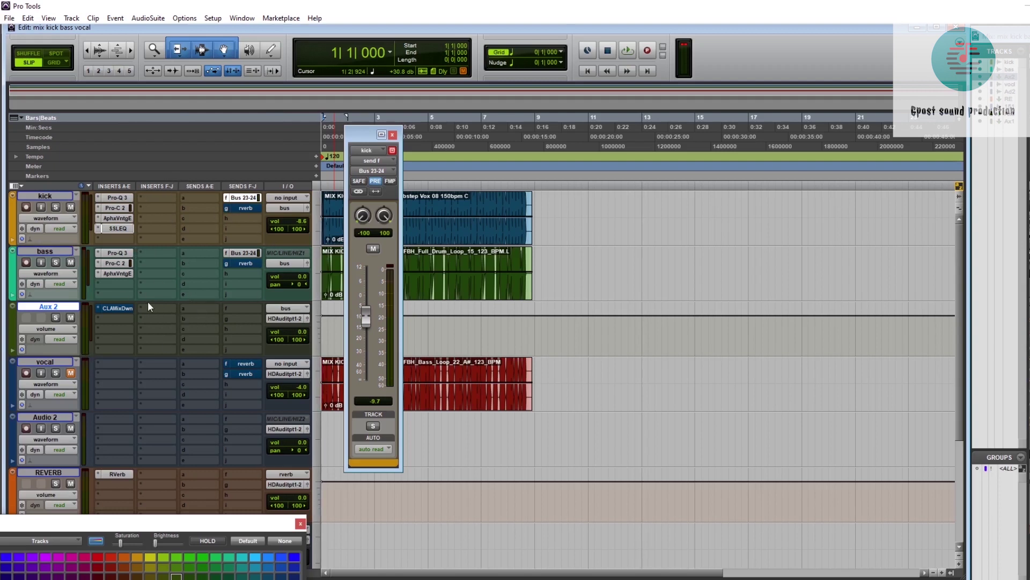
{"action": "left_click", "coordinate": [120, 308], "text": "ctrl"}
{"action": "left_click", "coordinate": [119, 308]}
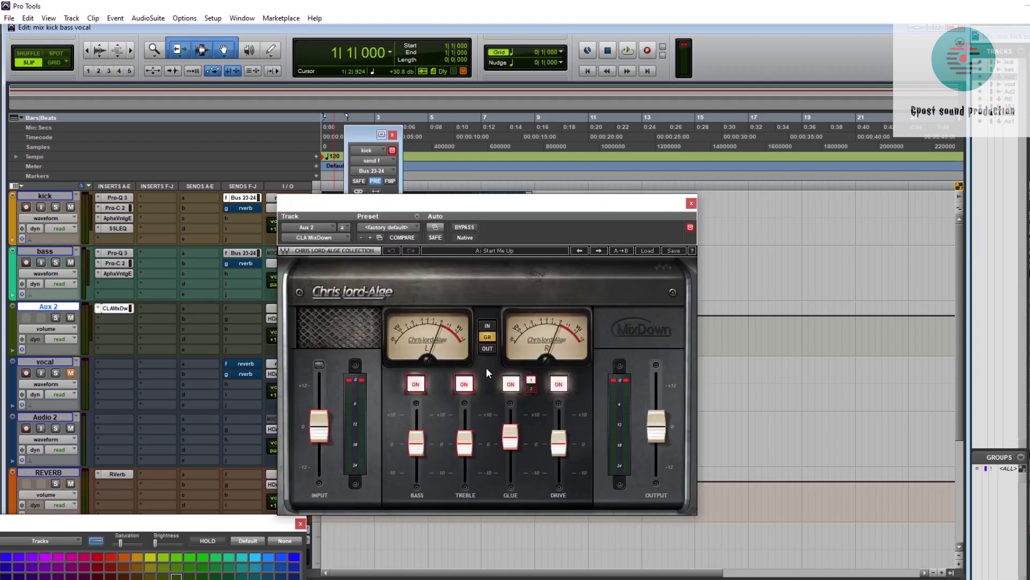
Switch off the Treble, Bass and Drive sections in Aux 2's CLA MixDown, leaving Glue on.
{"action": "left_click", "coordinate": [465, 384]}
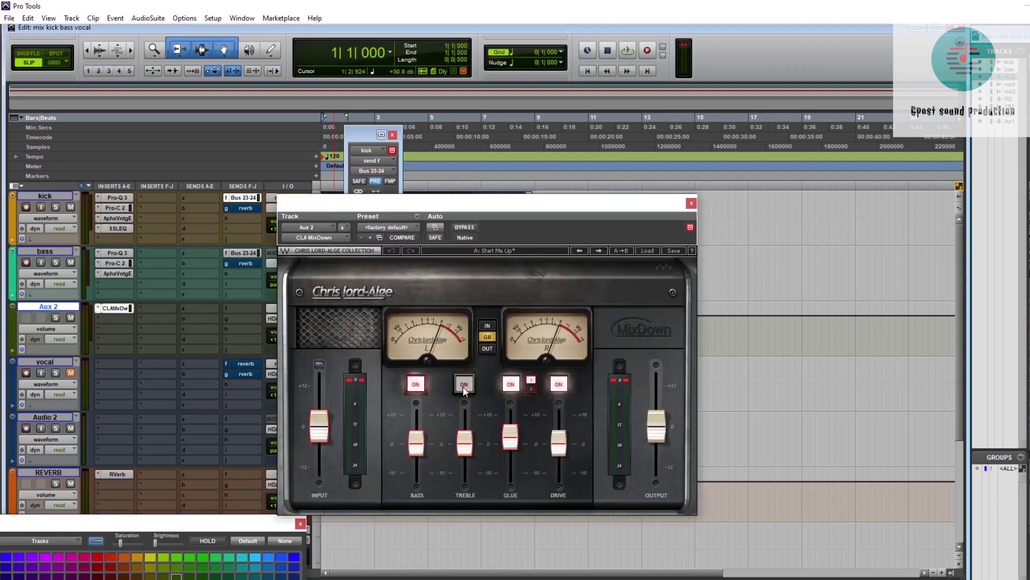
{"action": "left_click", "coordinate": [423, 388]}
{"action": "left_click", "coordinate": [561, 384]}
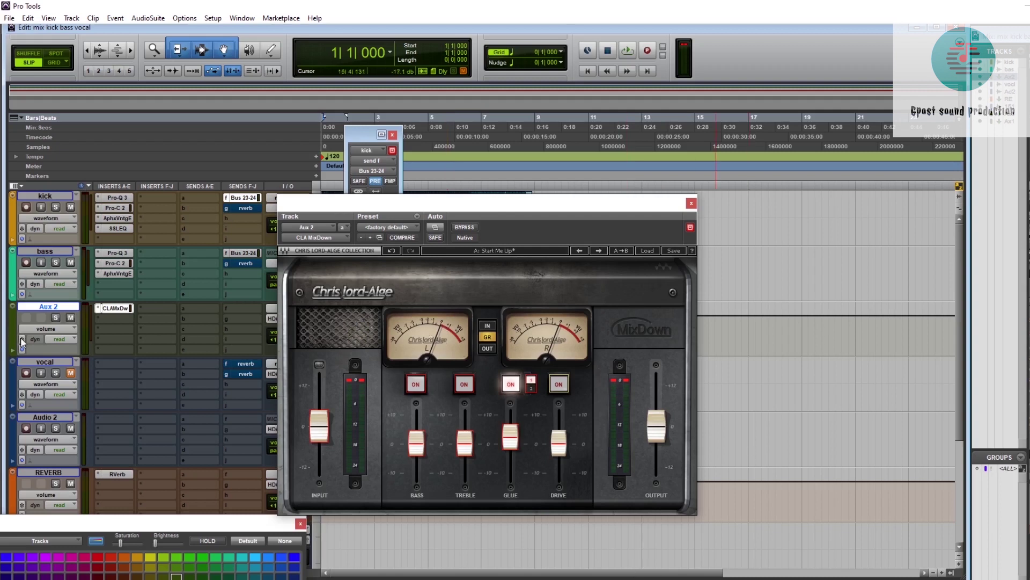
Play the mix with CLA MixDown on Aux 2 bypassed for comparison, and reactivate the plug-in.
{"action": "left_click", "coordinate": [108, 320]}
{"action": "left_click", "coordinate": [112, 309], "text": "ctrl"}
{"action": "key", "text": "space"}
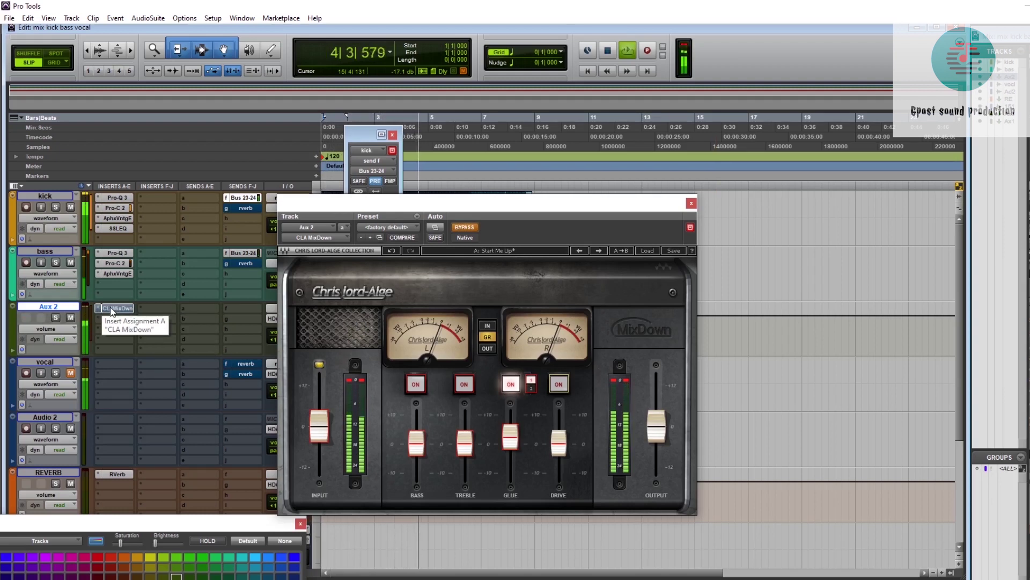
{"action": "key", "text": "space"}
{"action": "left_click_drag", "start_coordinate": [397, 207], "coordinate": [342, 179]}
{"action": "left_click", "coordinate": [110, 310], "text": "ctrl"}
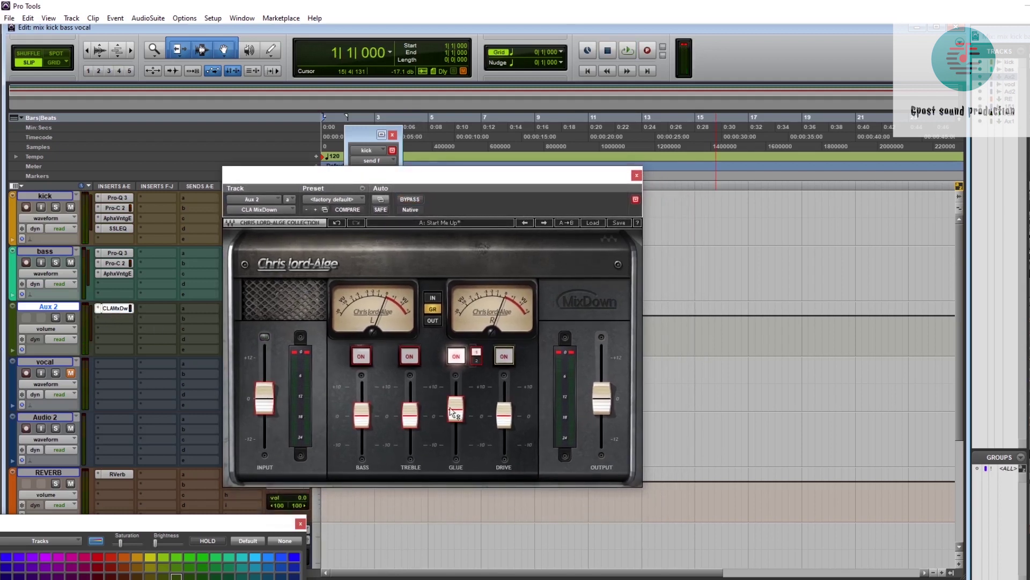
Set the Glue fader of Aux 2's CLA MixDown to about 2.4 while playing back the mix.
{"action": "mouse_move", "coordinate": [455, 410]}
{"action": "left_mouse_down"}
{"action": "mouse_move", "coordinate": [460, 445]}
{"action": "mouse_move", "coordinate": [456, 410]}
{"action": "left_mouse_up"}
{"action": "key", "text": "space"}
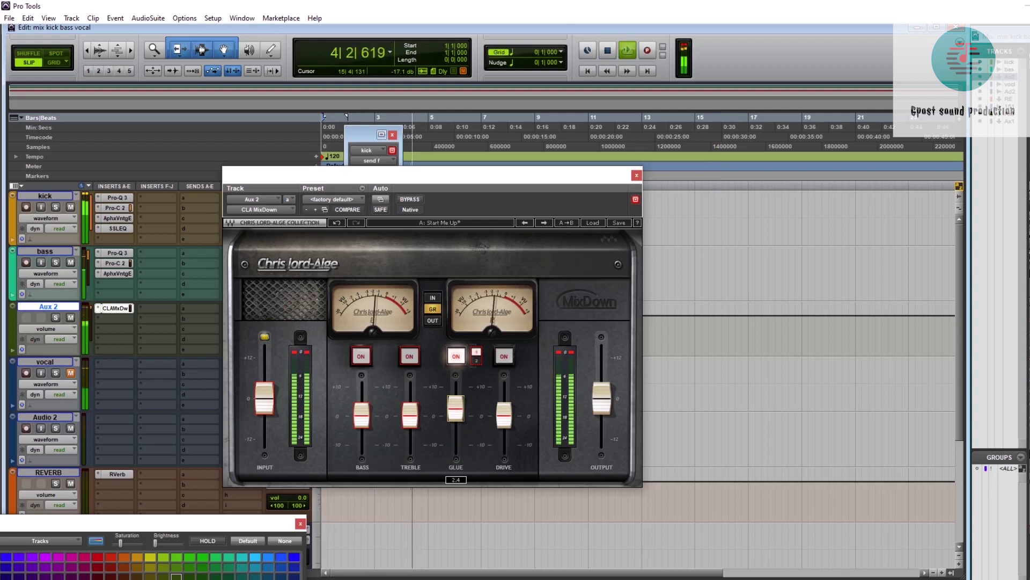
{"action": "key", "text": "space"}
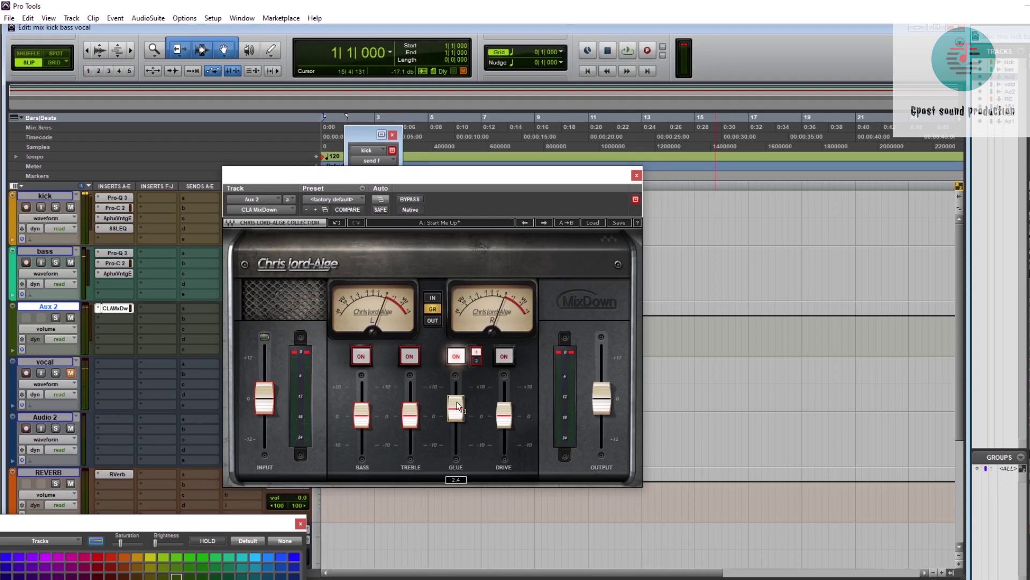
{"action": "left_click", "coordinate": [458, 407]}
{"action": "key", "text": "space"}
{"action": "mouse_move", "coordinate": [458, 416]}
{"action": "left_mouse_down"}
{"action": "mouse_move", "coordinate": [457, 397]}
{"action": "mouse_move", "coordinate": [458, 417]}
{"action": "left_mouse_up"}
{"action": "key", "text": "space"}
{"action": "left_click_drag", "start_coordinate": [447, 179], "coordinate": [623, 142]}
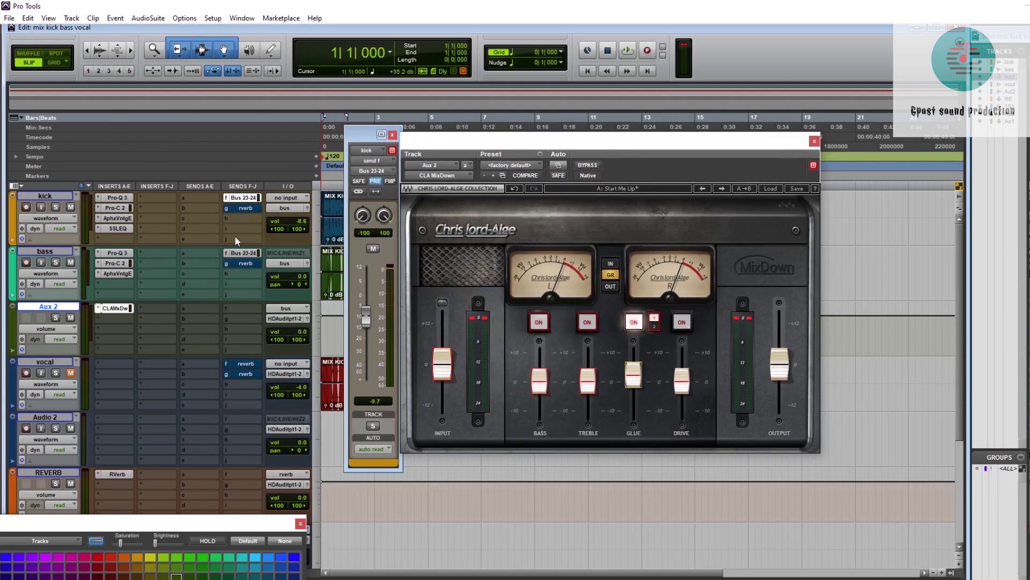
Check the Pro-R plug-in on Aux 3 and the RVerb plug-in on the REVERB track.
{"action": "scroll", "coordinate": [186, 290], "scroll_direction": "down", "scroll_amount": 3}
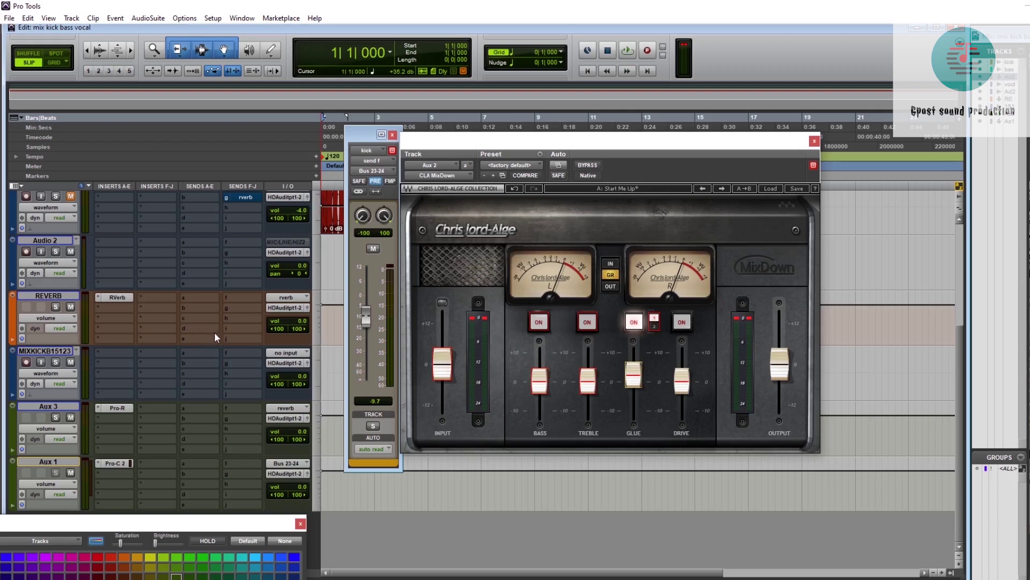
{"action": "left_click", "coordinate": [117, 407]}
{"action": "left_click", "coordinate": [117, 408]}
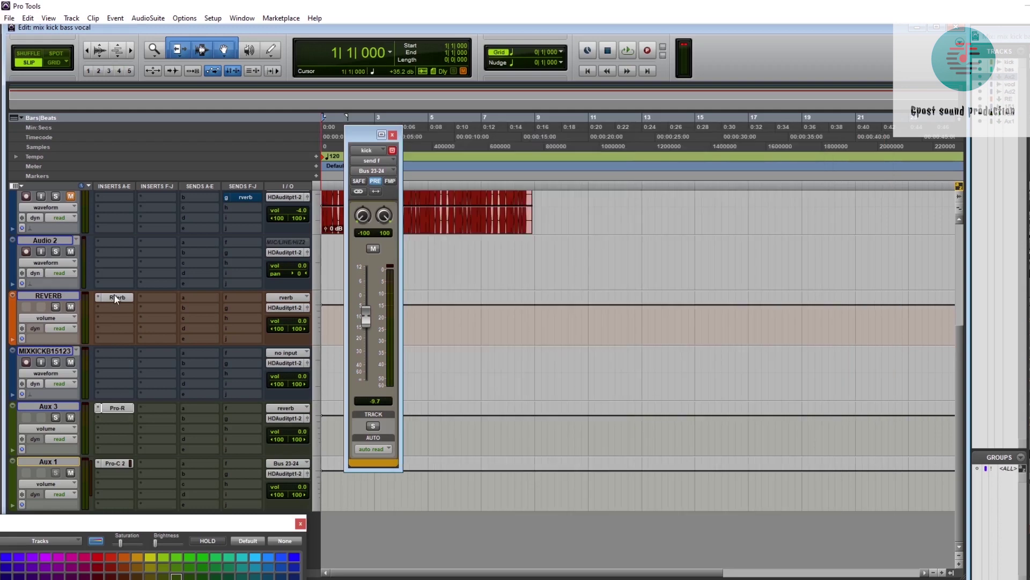
{"action": "left_click", "coordinate": [115, 296]}
{"action": "left_click", "coordinate": [114, 297]}
Unmute the rverb sends on the kick and bass tracks and check their send levels.
{"action": "scroll", "coordinate": [250, 261], "scroll_direction": "up", "scroll_amount": 5}
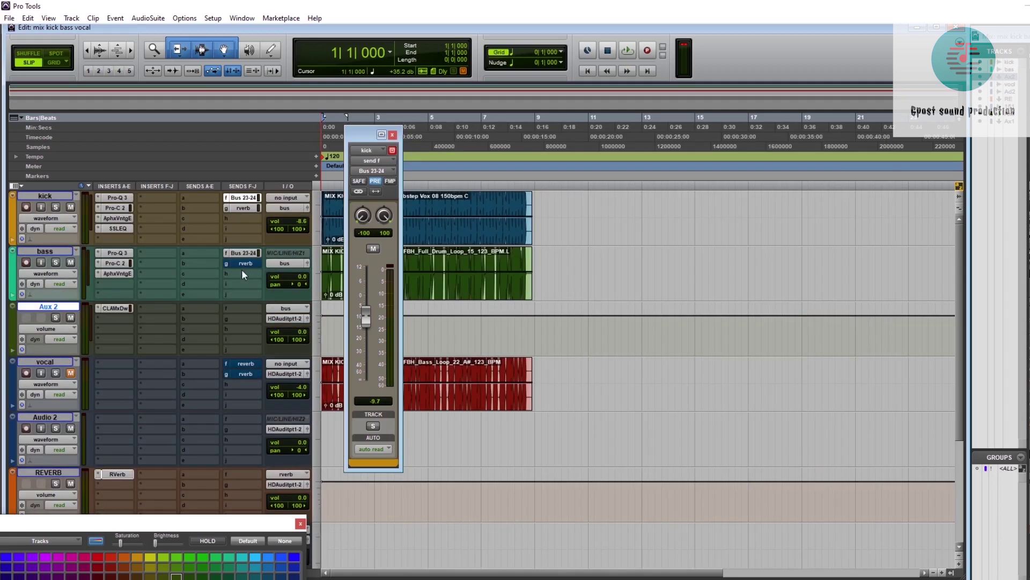
{"action": "left_click", "coordinate": [242, 265]}
{"action": "left_click", "coordinate": [234, 266]}
{"action": "left_click", "coordinate": [241, 265]}
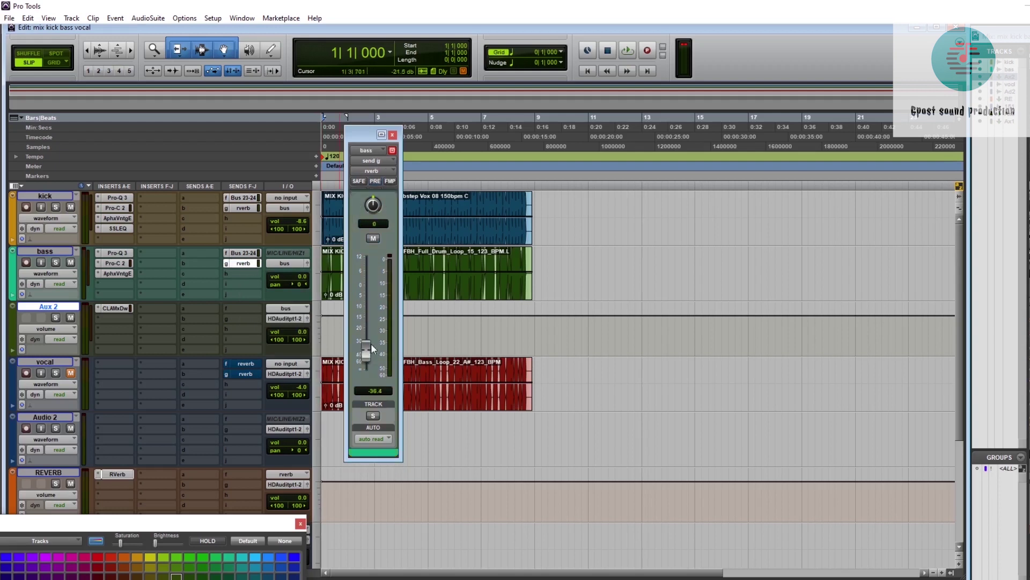
{"action": "left_click", "coordinate": [242, 209]}
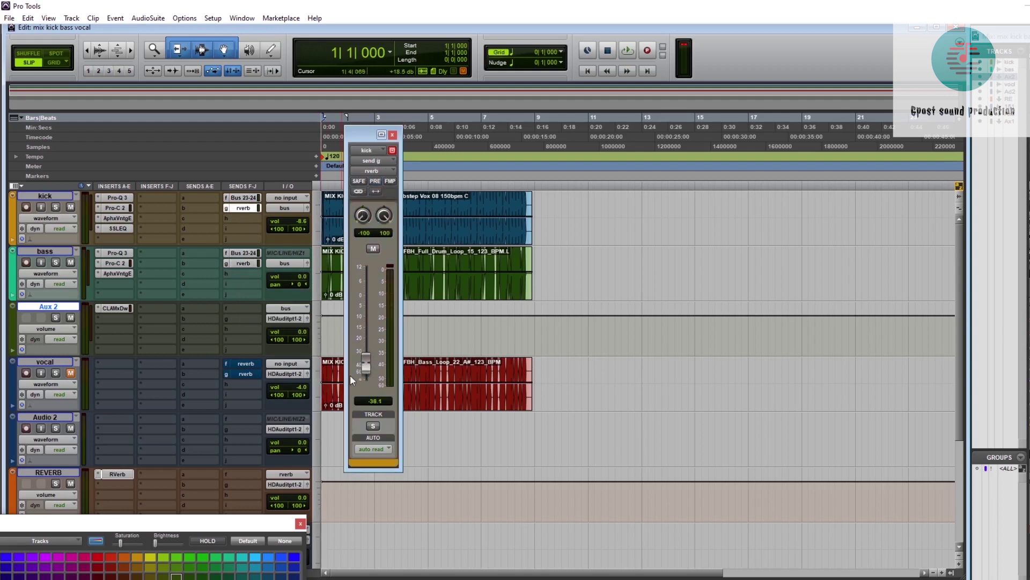
Compare playback of the mix with the kick and bass rverb sends muted and unmuted, leaving both unmuted.
{"action": "left_click", "coordinate": [238, 212], "text": "ctrl"}
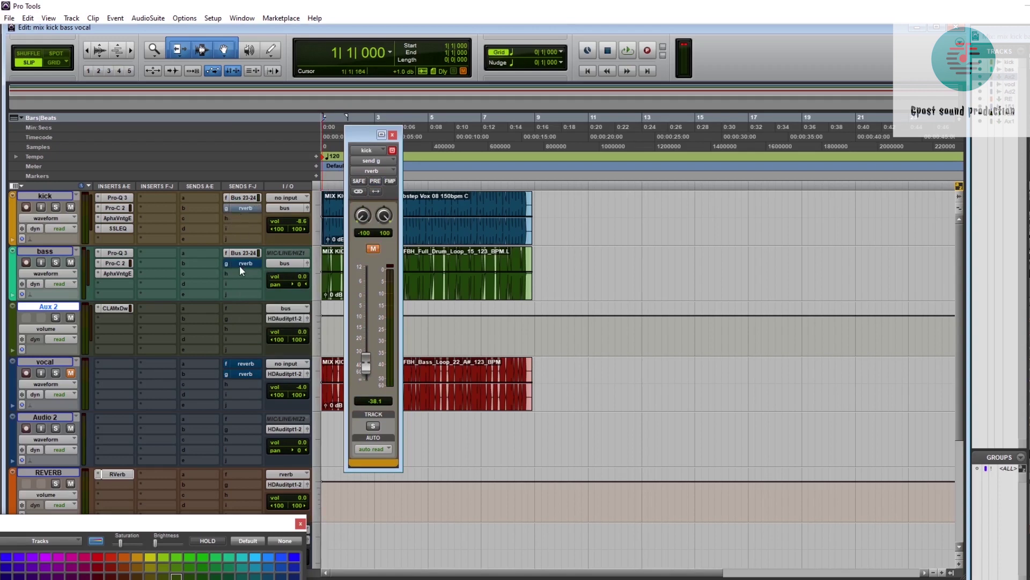
{"action": "key", "text": "space"}
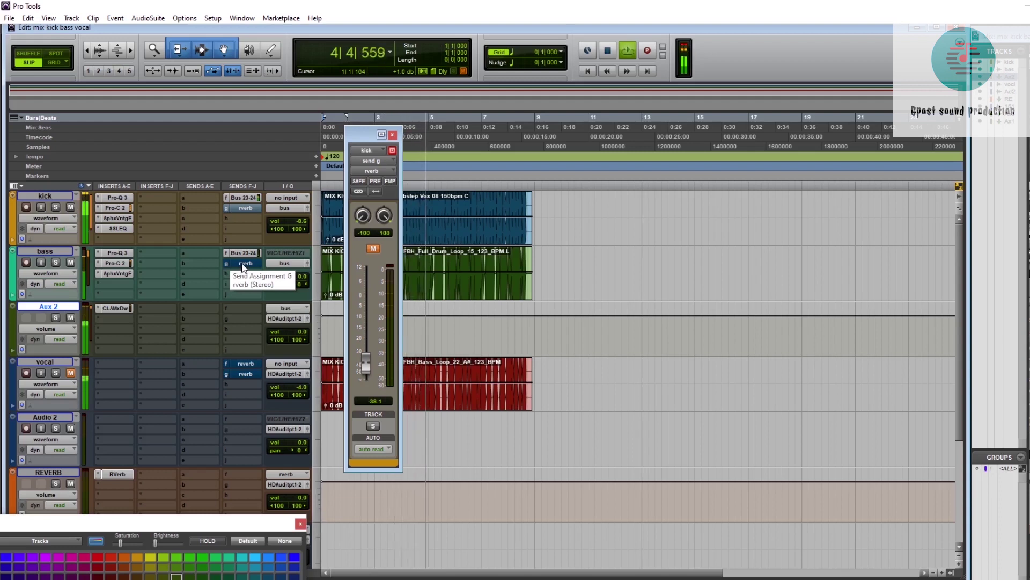
{"action": "key", "text": "space"}
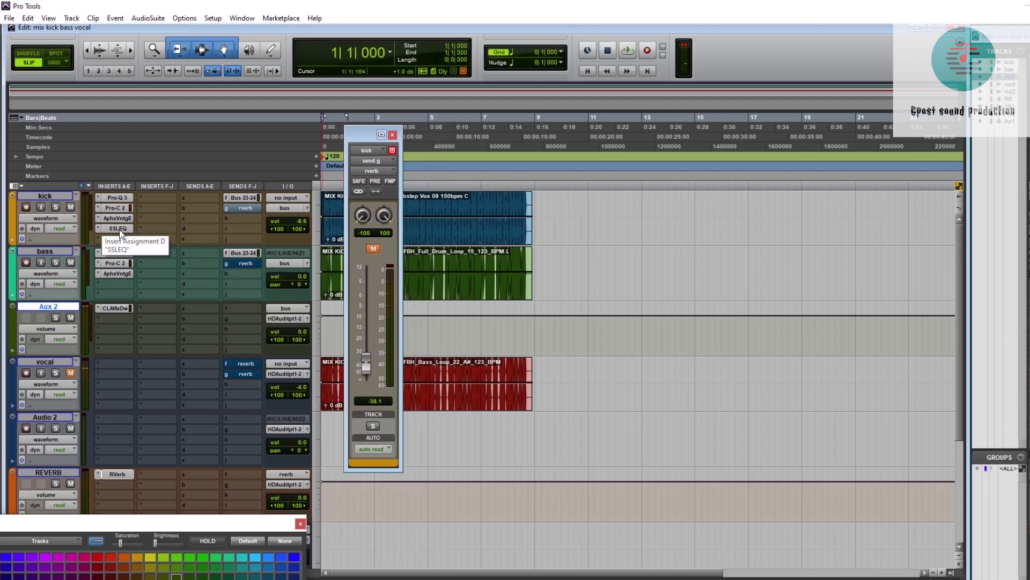
{"action": "left_click", "coordinate": [240, 262], "text": "ctrl"}
{"action": "key", "text": "space"}
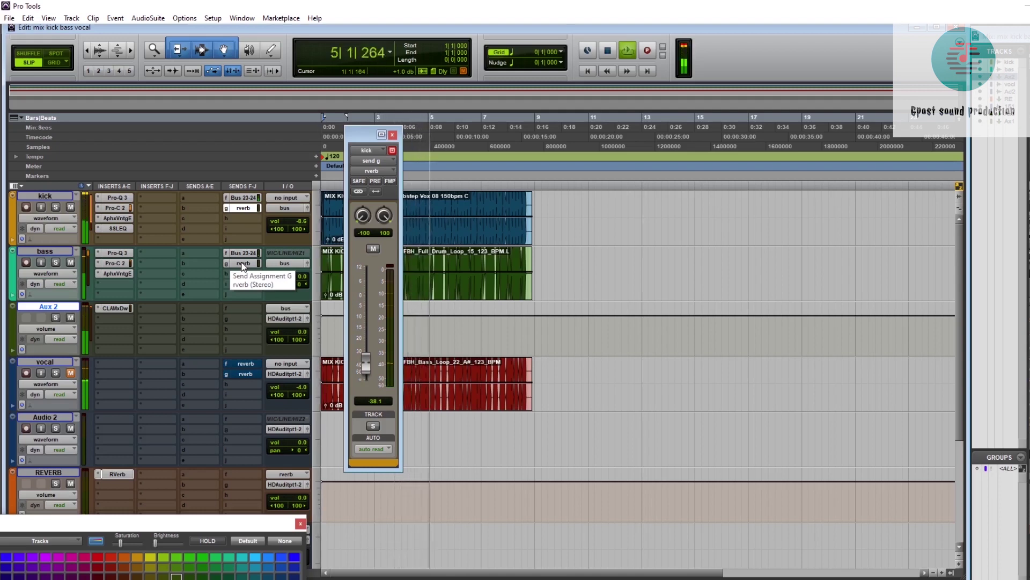
{"action": "key", "text": "space"}
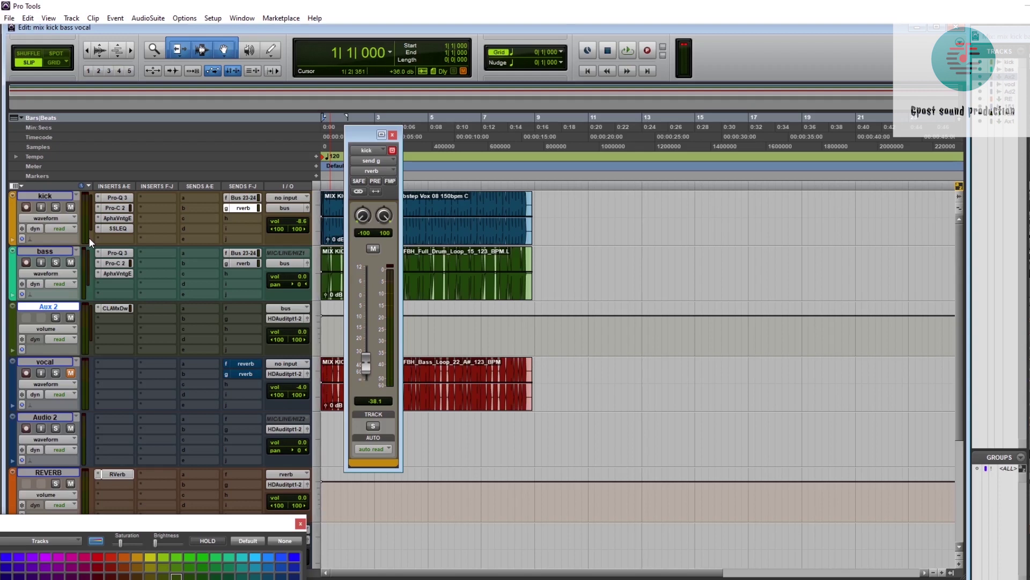
Lower the ratio in the kick's Pro-C 2 and review the CLA MixDown settings on Aux 2.
{"action": "left_click", "coordinate": [107, 209]}
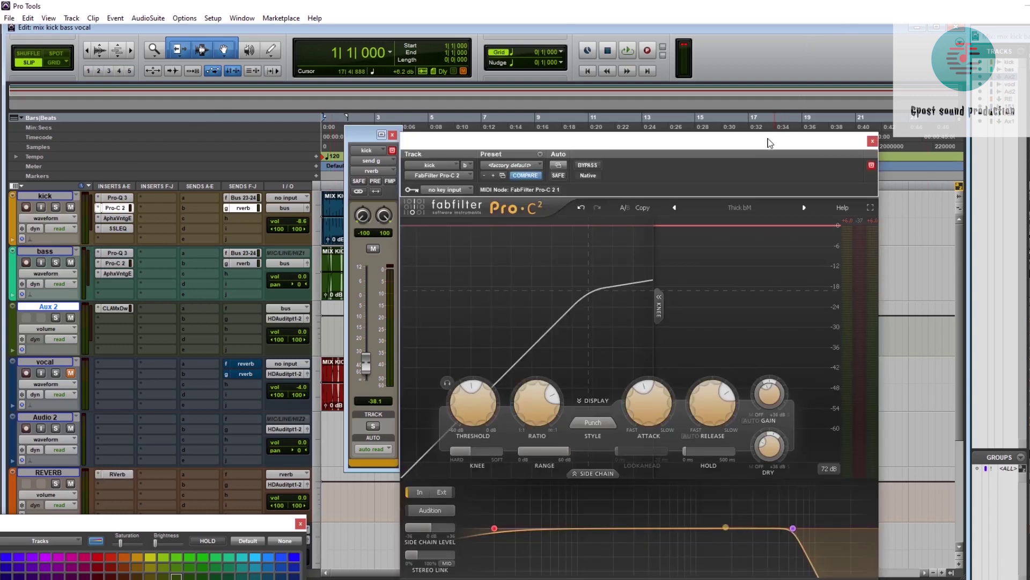
{"action": "left_click_drag", "start_coordinate": [751, 141], "coordinate": [598, 71]}
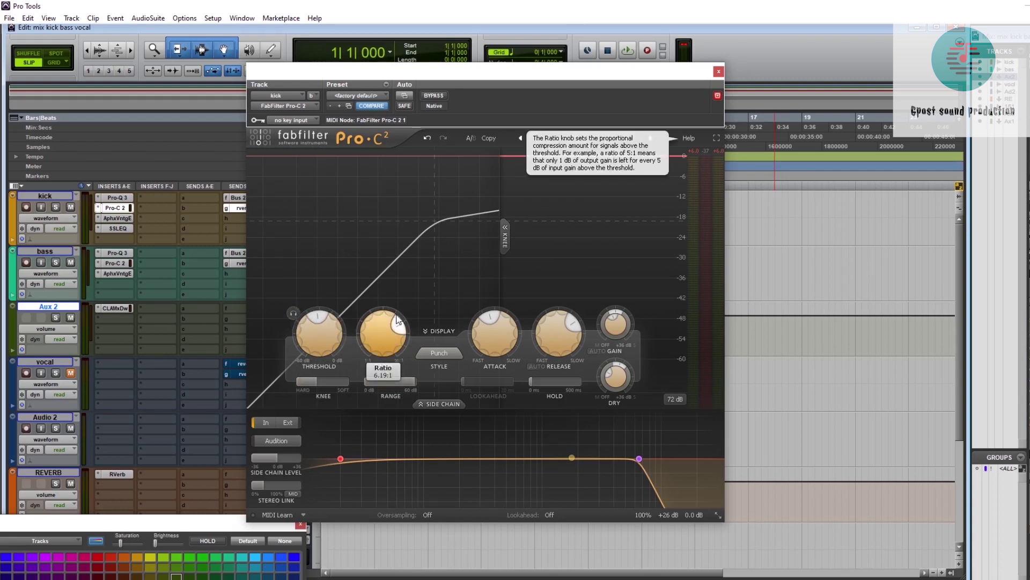
{"action": "left_click_drag", "start_coordinate": [387, 317], "coordinate": [430, 176]}
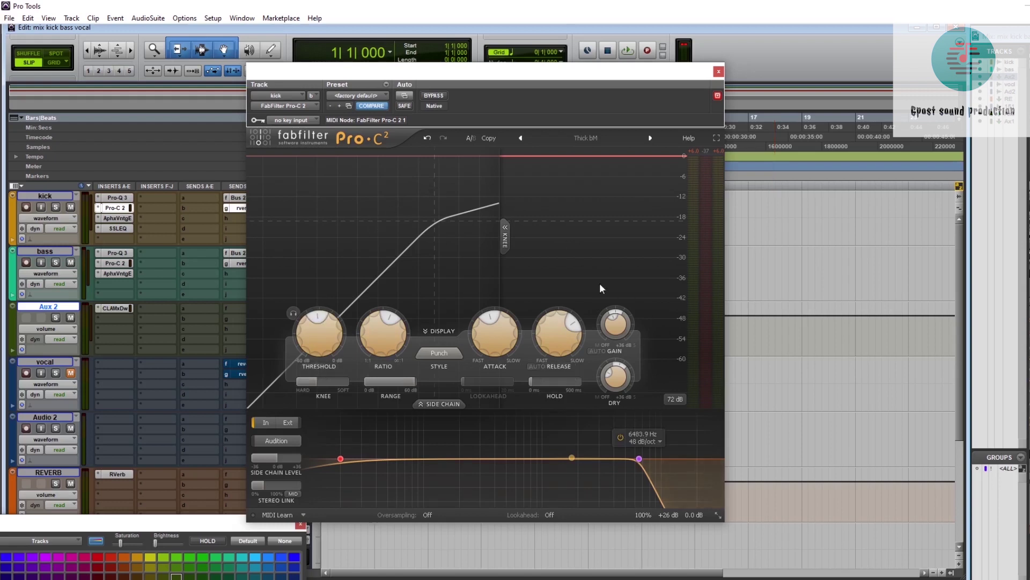
{"action": "mouse_move", "coordinate": [566, 337]}
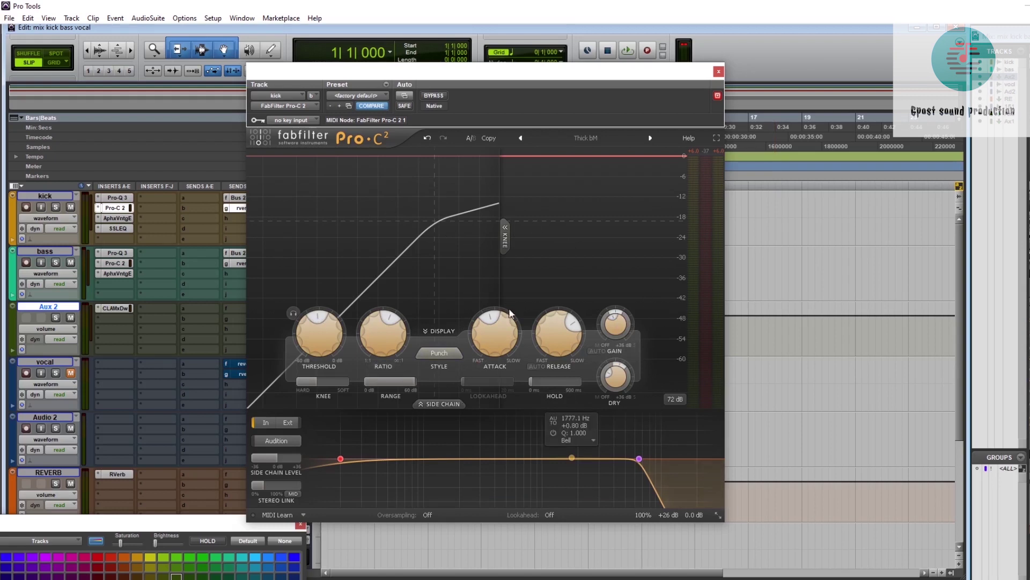
{"action": "left_click", "coordinate": [718, 72]}
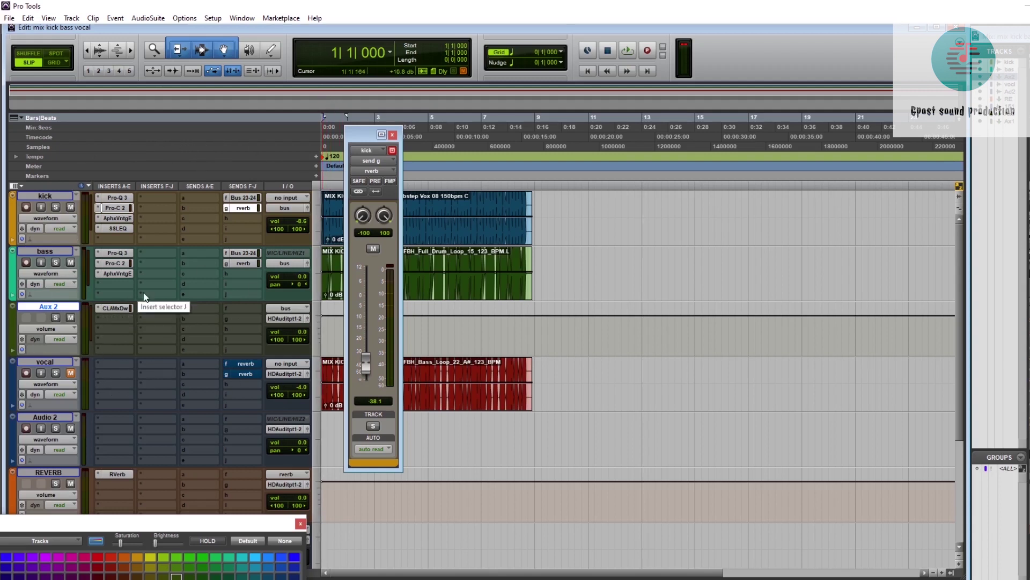
{"action": "left_click", "coordinate": [113, 307]}
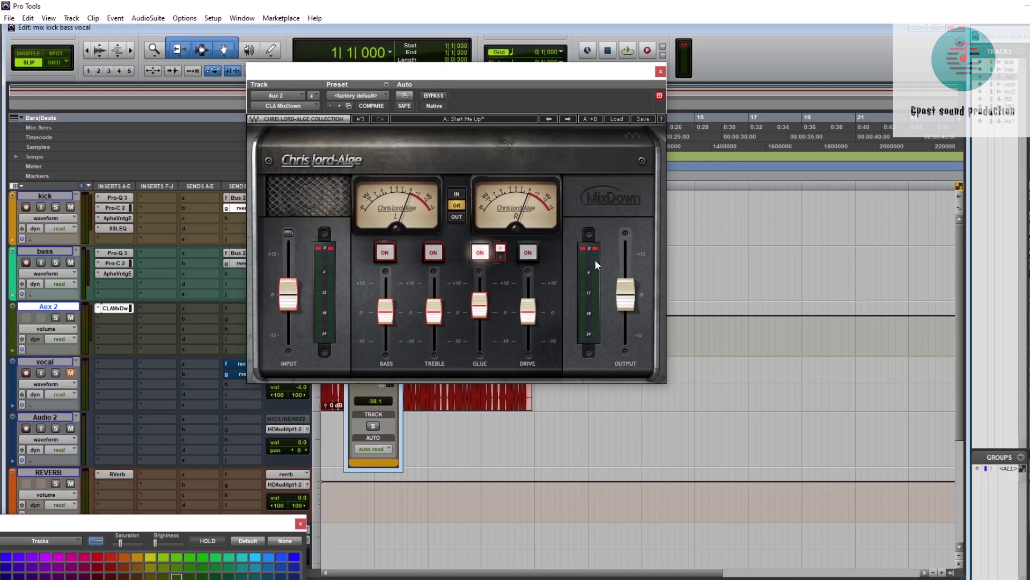
{"action": "left_click", "coordinate": [661, 72]}
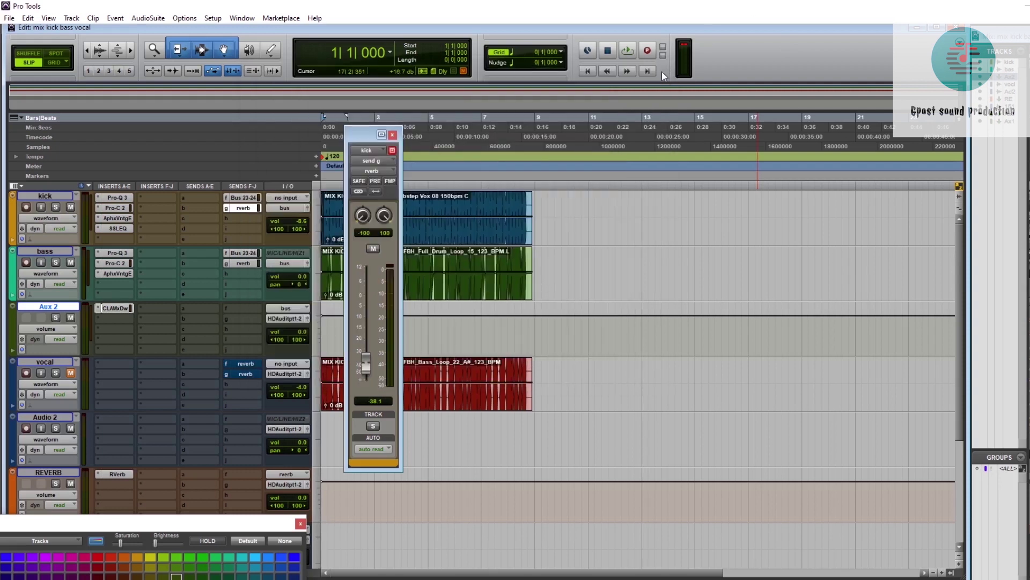
Unmute the vocal track's reverb and rverb sends and insert a stereo FabFilter Pro-Q 3 on the vocal.
{"action": "left_click", "coordinate": [238, 363]}
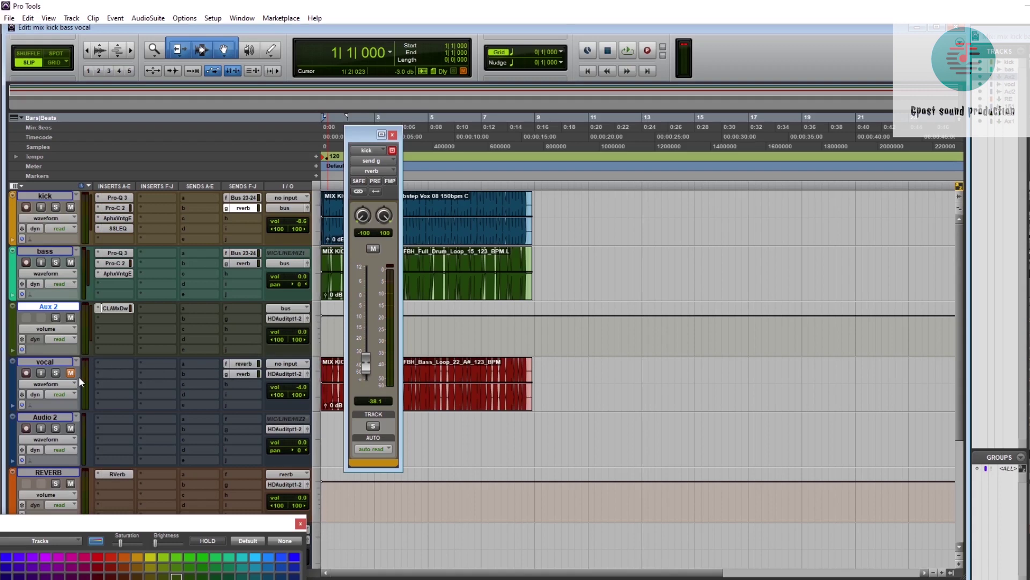
{"action": "left_click", "coordinate": [105, 360]}
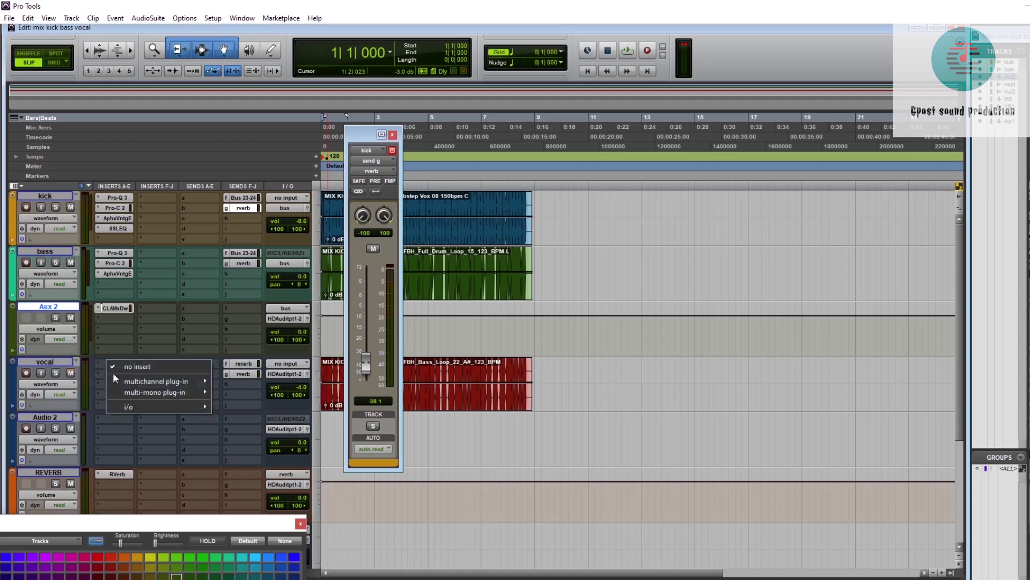
{"action": "mouse_move", "coordinate": [122, 378]}
{"action": "mouse_move", "coordinate": [265, 212]}
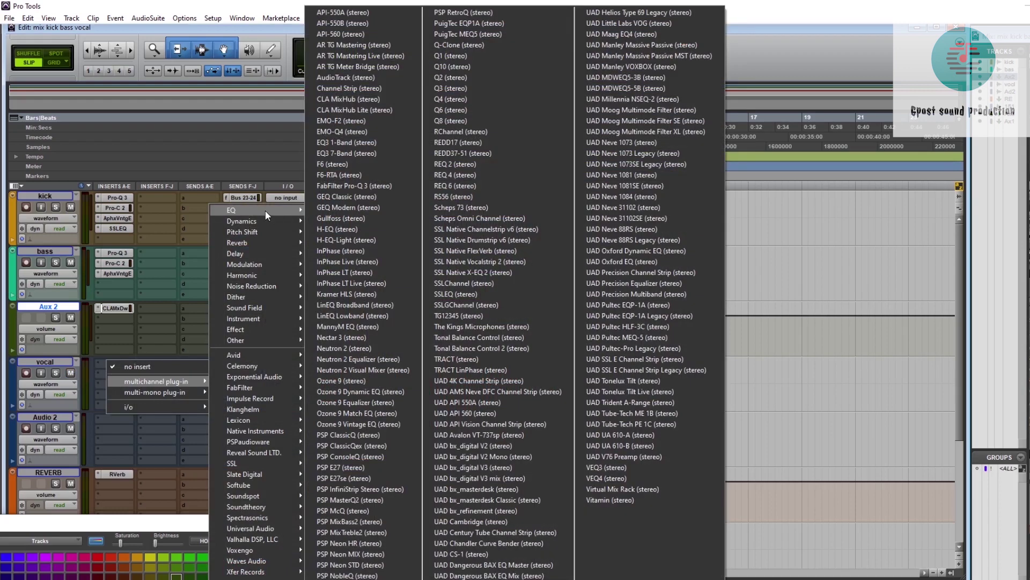
{"action": "left_click", "coordinate": [353, 186]}
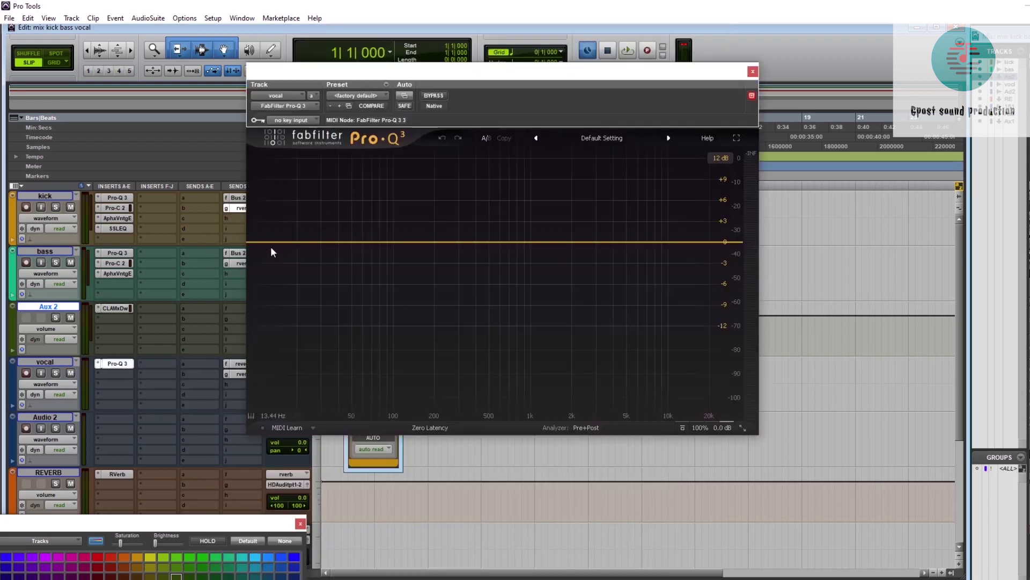
During playback, add a brickwall low cut at about 116 Hz and a narrow -3.6 dB cut near 966 Hz to the vocal's Pro-Q 3.
{"action": "key", "text": "space"}
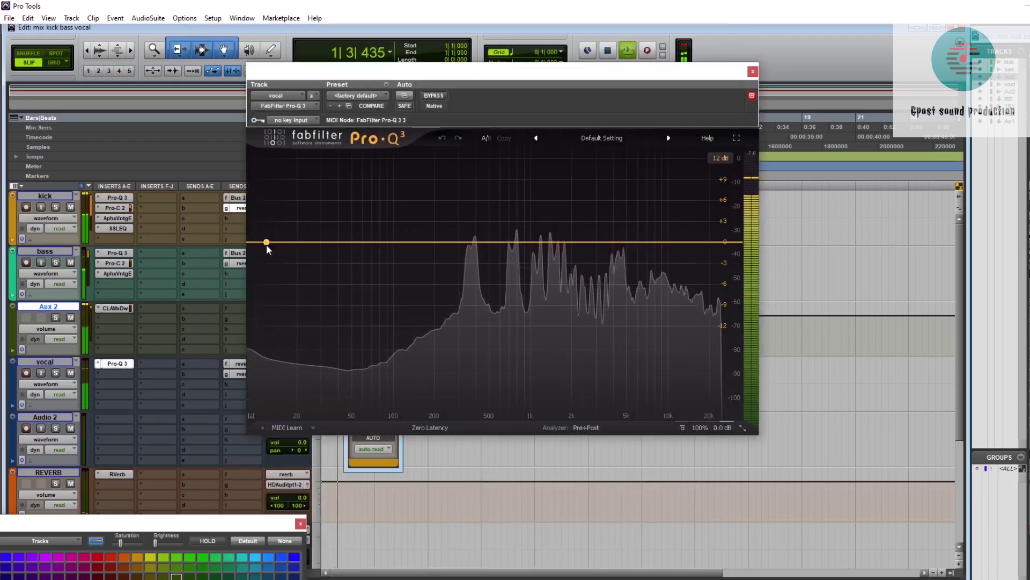
{"action": "left_click_drag", "start_coordinate": [266, 244], "coordinate": [402, 242]}
{"action": "left_click", "coordinate": [536, 242]}
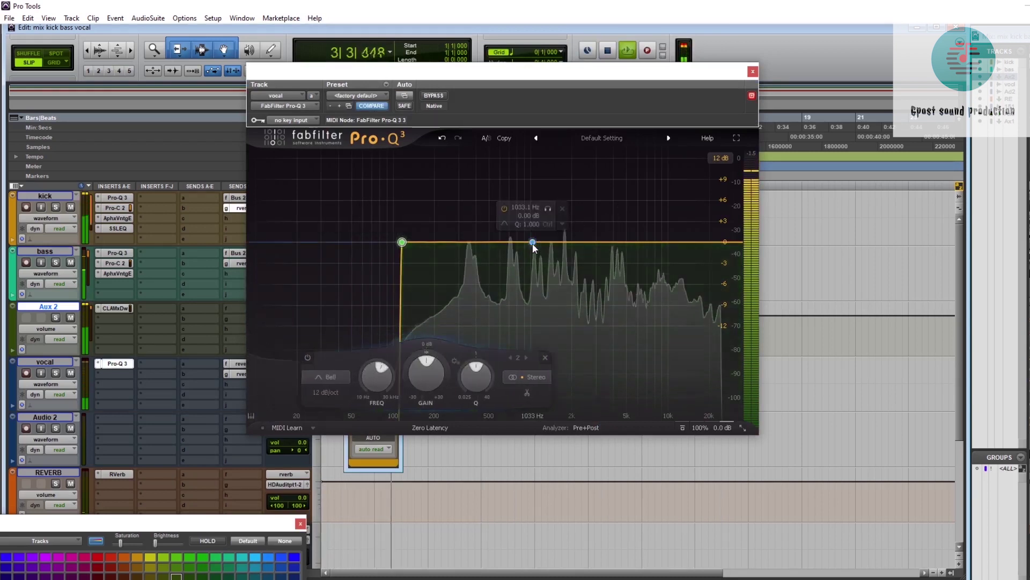
{"action": "left_click_drag", "start_coordinate": [533, 243], "coordinate": [528, 269]}
{"action": "scroll", "coordinate": [528, 268], "scroll_direction": "up", "scroll_amount": 3}
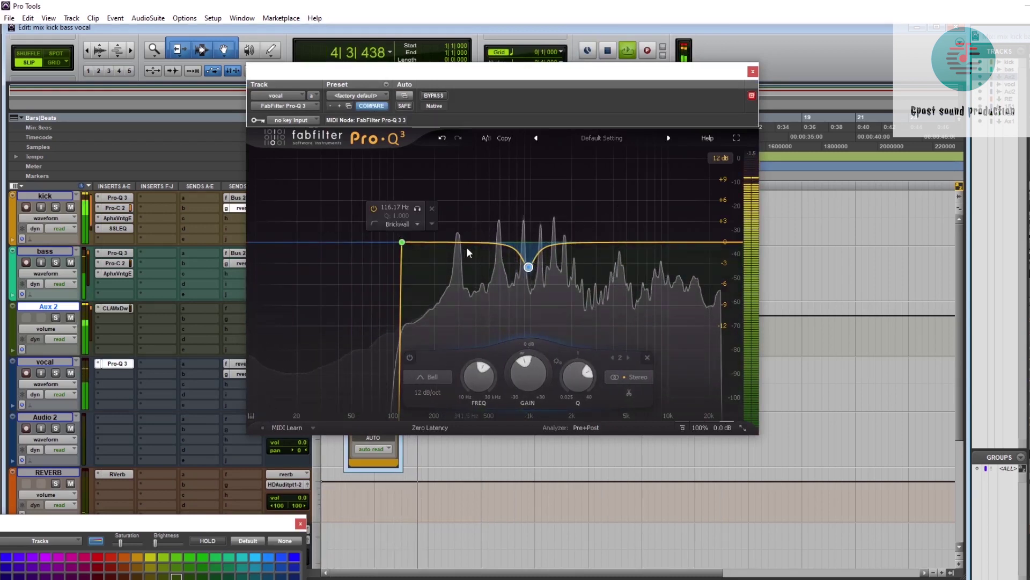
During playback, add a bell cut near 270 Hz and a dynamic -0.73 dB cut at 4756.2 Hz with Q 2.734 to the vocal's Pro-Q 3.
{"action": "left_click_drag", "start_coordinate": [455, 242], "coordinate": [452, 272]}
{"action": "scroll", "coordinate": [454, 273], "scroll_direction": "up", "scroll_amount": 3}
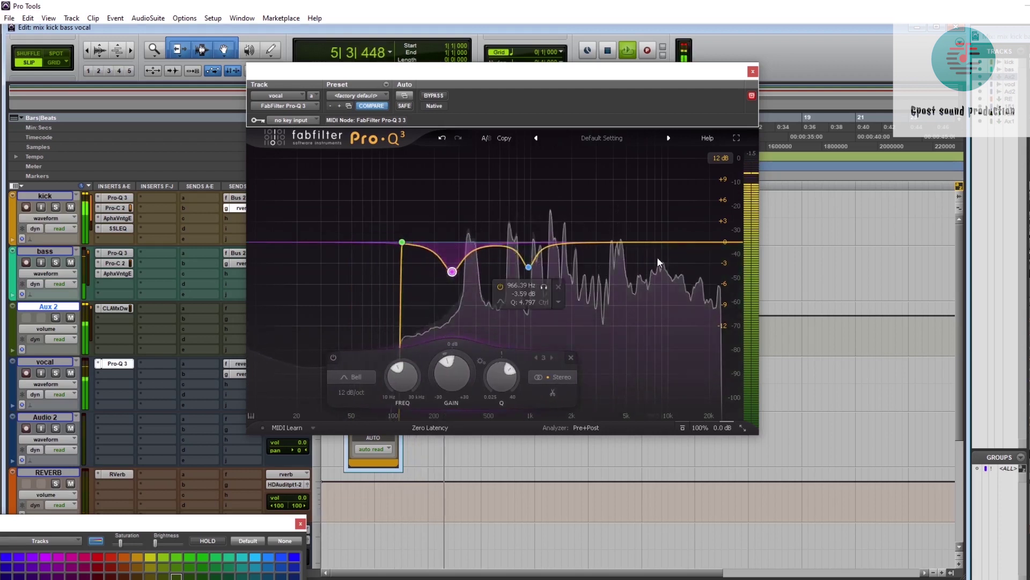
{"action": "left_click", "coordinate": [624, 246]}
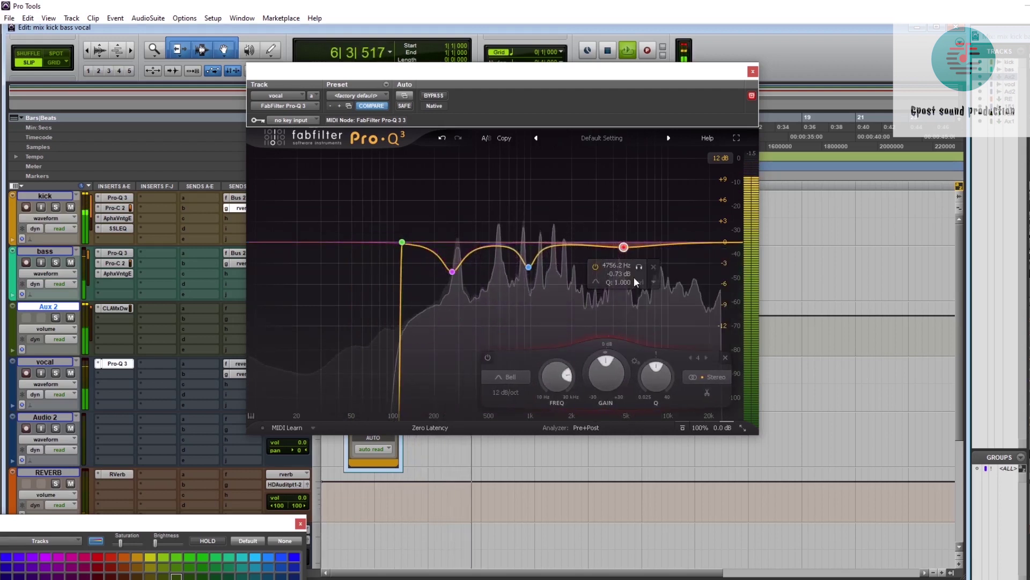
{"action": "right_click", "coordinate": [624, 247]}
{"action": "left_click", "coordinate": [690, 282]}
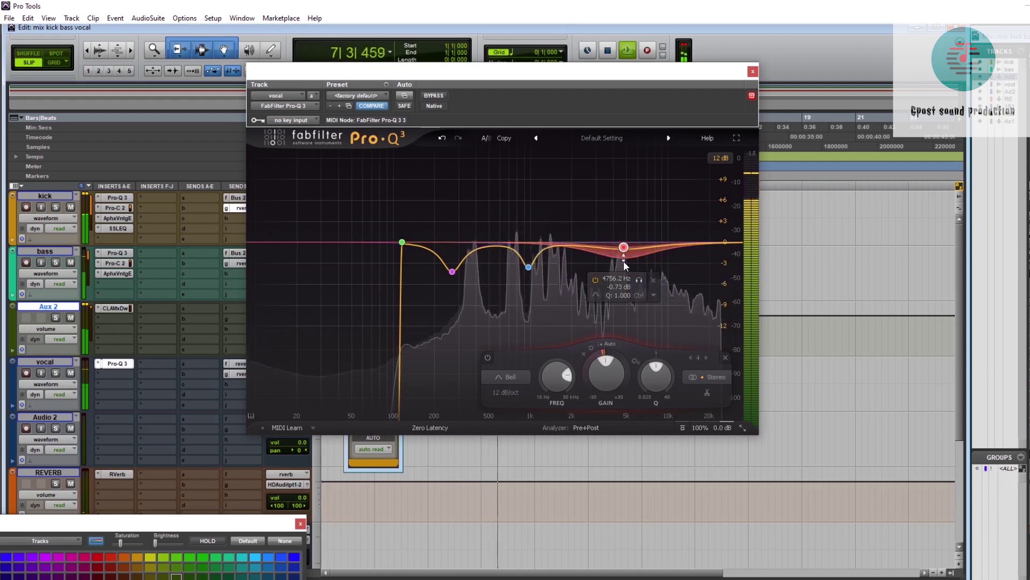
{"action": "scroll", "coordinate": [624, 263], "scroll_direction": "up", "scroll_amount": 5}
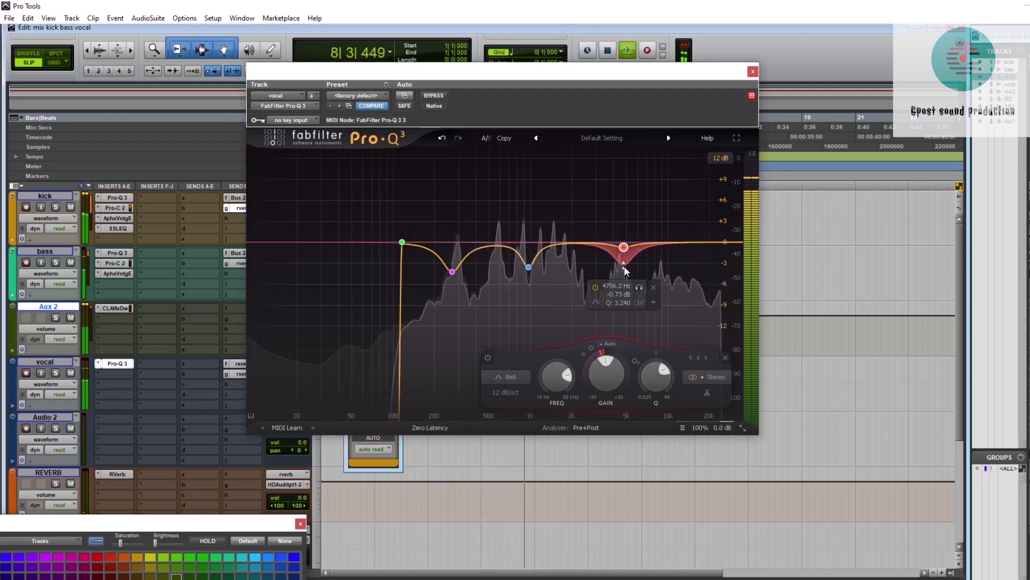
{"action": "scroll", "coordinate": [624, 266], "scroll_direction": "down", "scroll_amount": 2}
{"action": "key", "text": "space"}
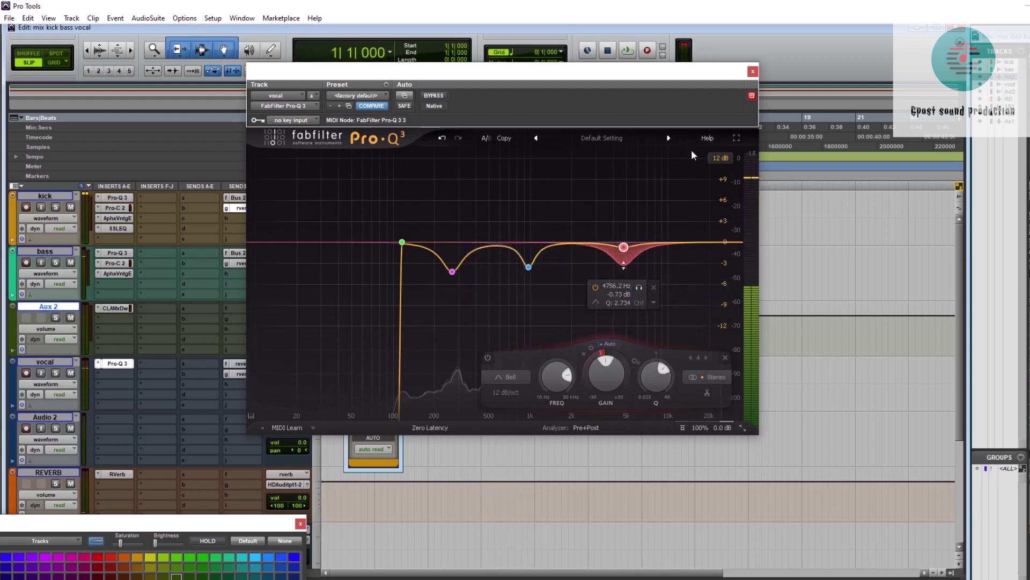
{"action": "left_click", "coordinate": [753, 72]}
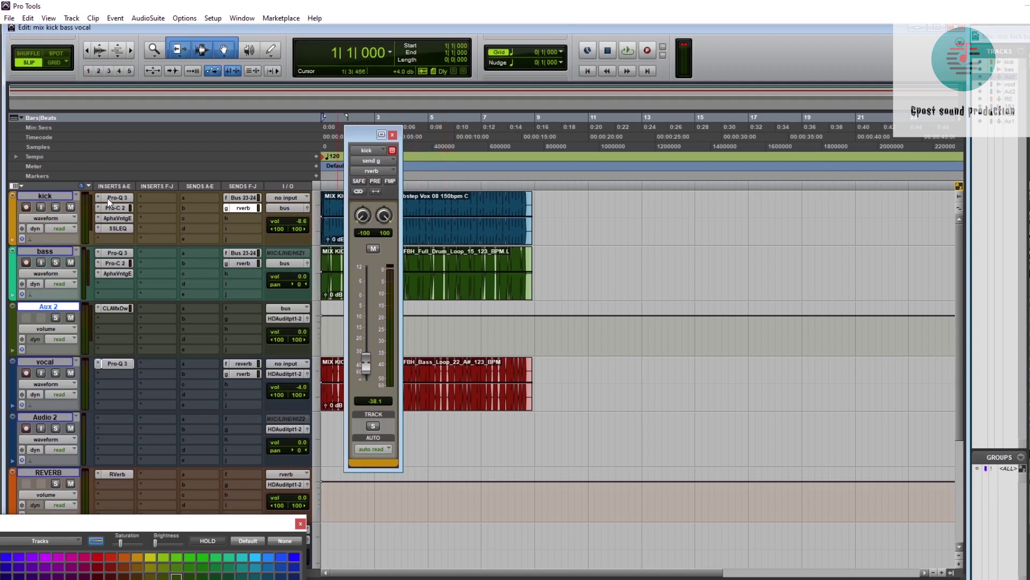
Compare playback of the mix with all track inserts and sends bypassed and then active, leaving them all active.
{"action": "left_click_drag", "start_coordinate": [109, 198], "coordinate": [108, 208]}
{"action": "left_click", "coordinate": [108, 207], "text": "ctrl+alt"}
{"action": "key", "text": "space"}
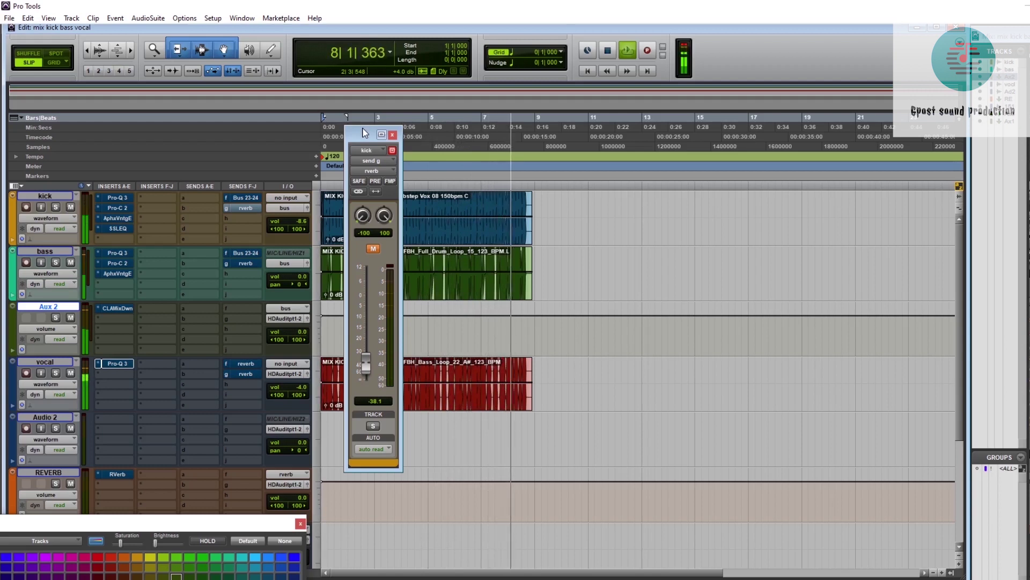
{"action": "key", "text": "space"}
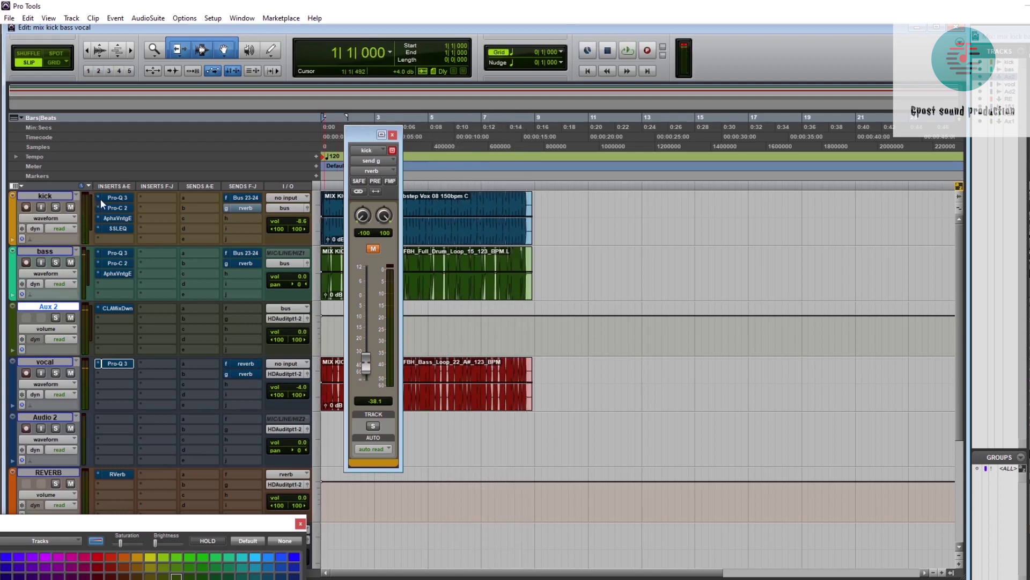
{"action": "left_click", "coordinate": [115, 198], "text": "ctrl+super"}
{"action": "left_click", "coordinate": [115, 206]}
{"action": "left_click", "coordinate": [242, 209]}
{"action": "key", "text": "space"}
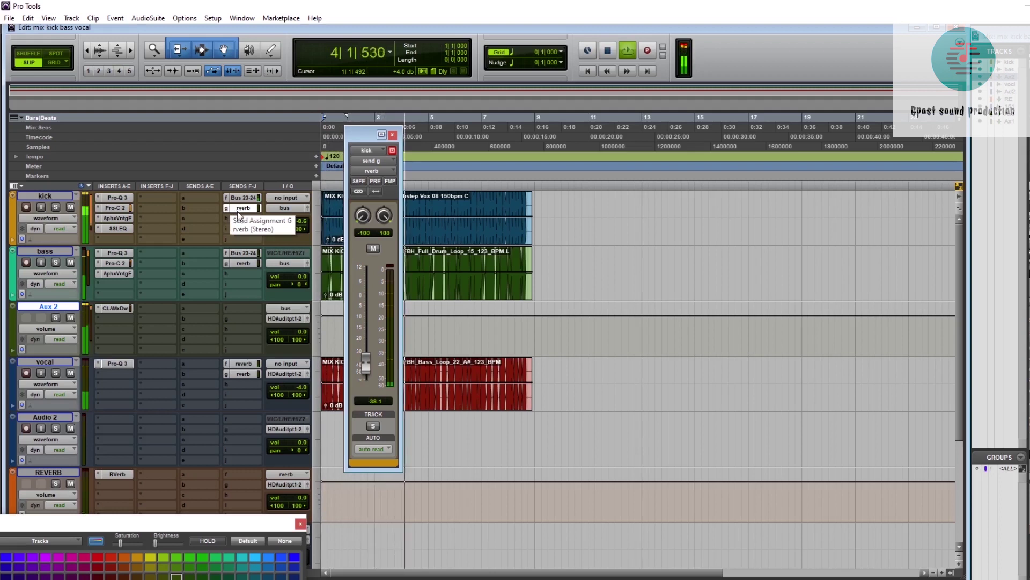
Raise the LF gain slightly in the kick's SSLEQ during playback, and stop playback with the plug-in closed.
{"action": "left_click", "coordinate": [118, 229]}
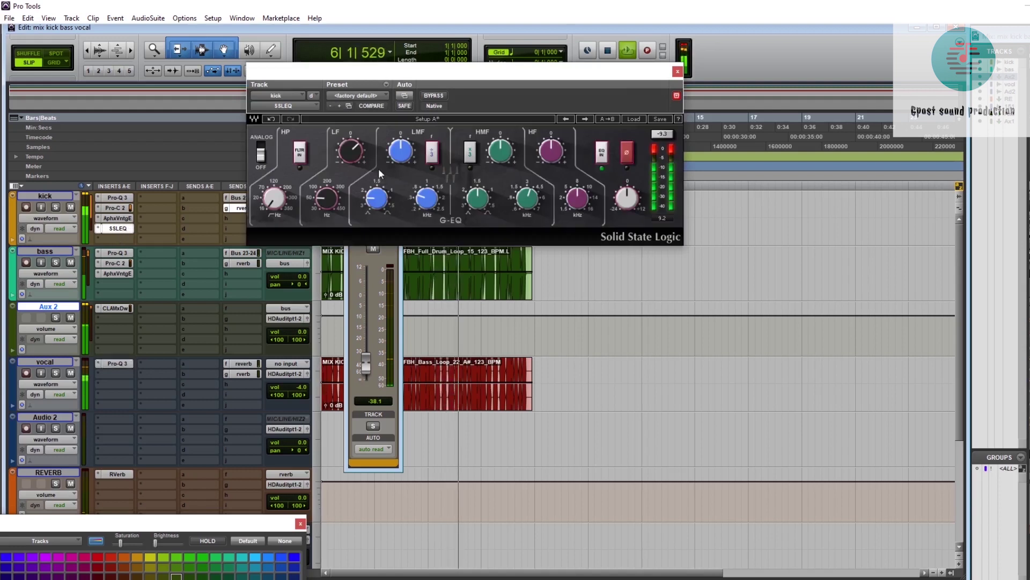
{"action": "left_click_drag", "start_coordinate": [350, 151], "coordinate": [349, 143]}
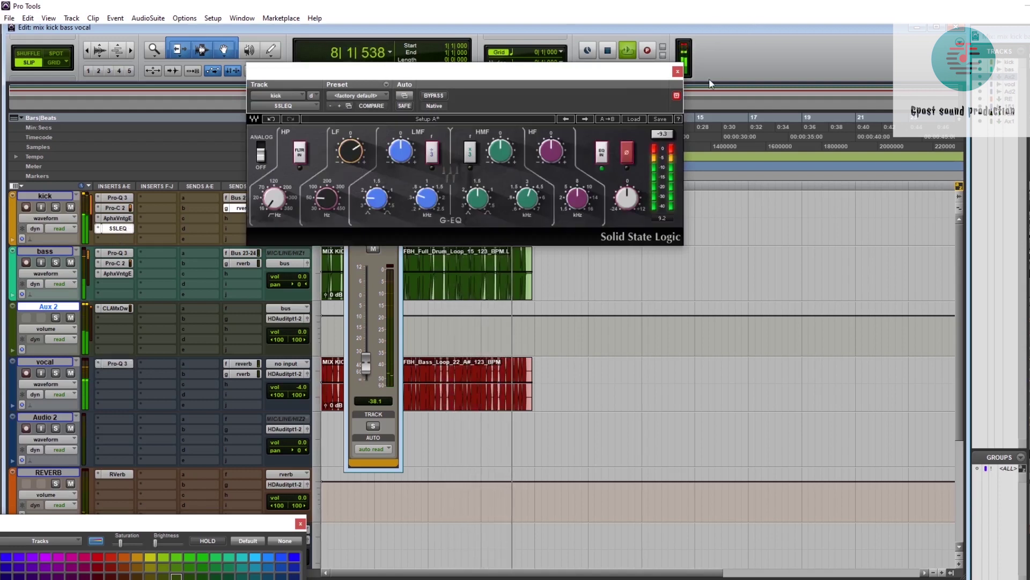
{"action": "left_click", "coordinate": [678, 71]}
{"action": "key", "text": "space"}
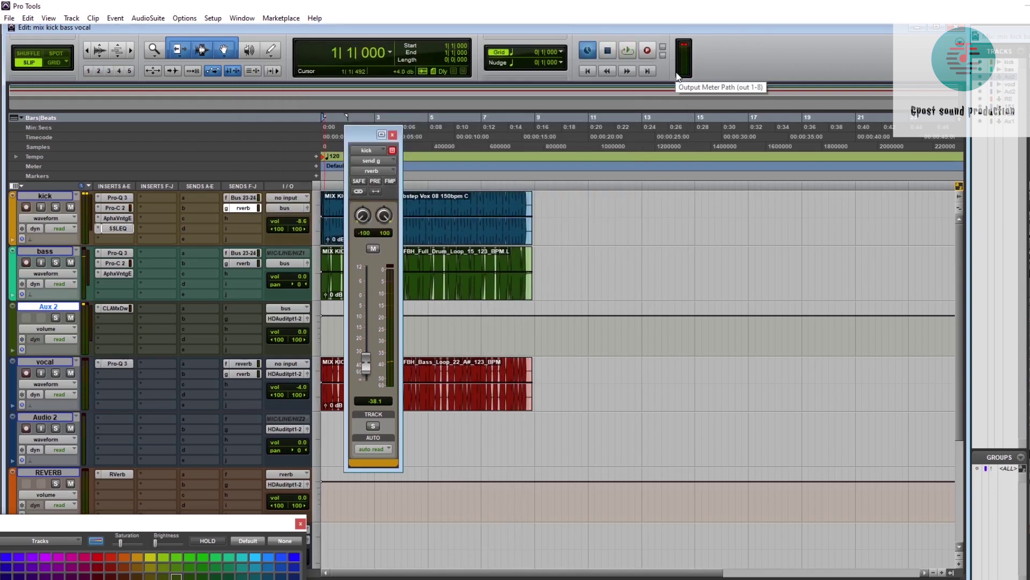